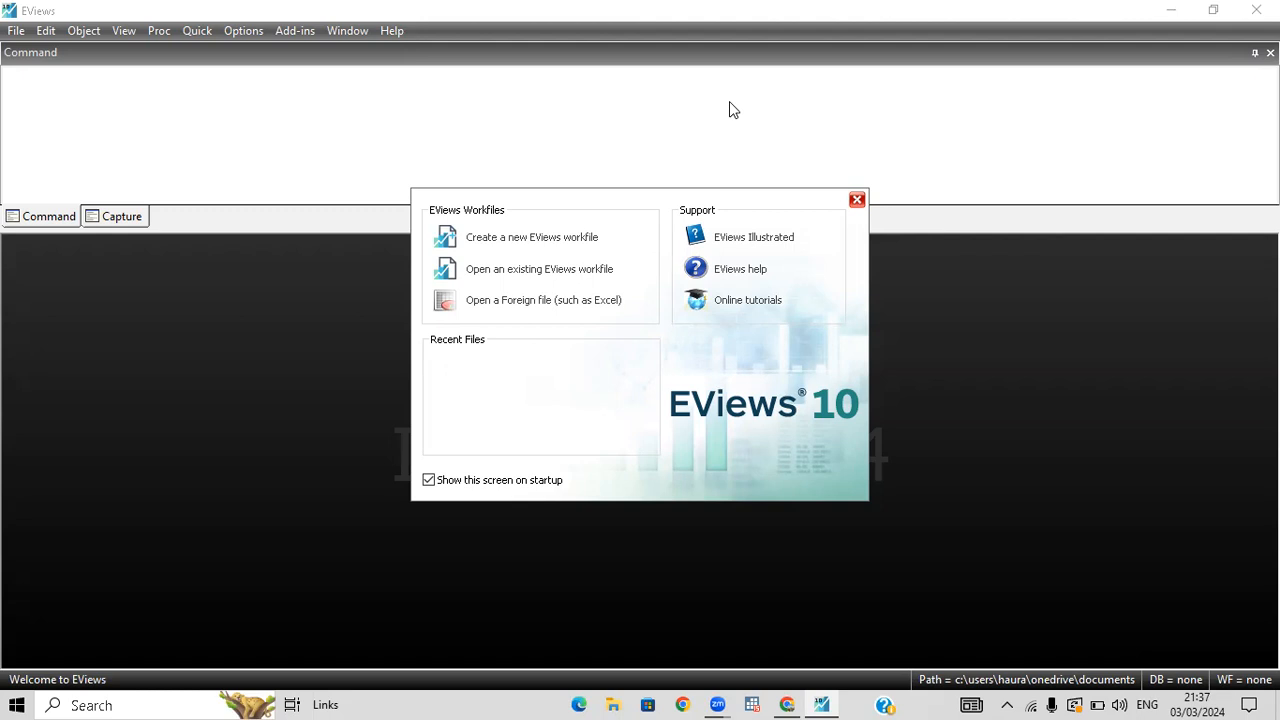
Start a new EViews workfile with the dated regular frequency structure and set its frequency to Quarterly.
{"action": "left_click", "coordinate": [787, 702]}
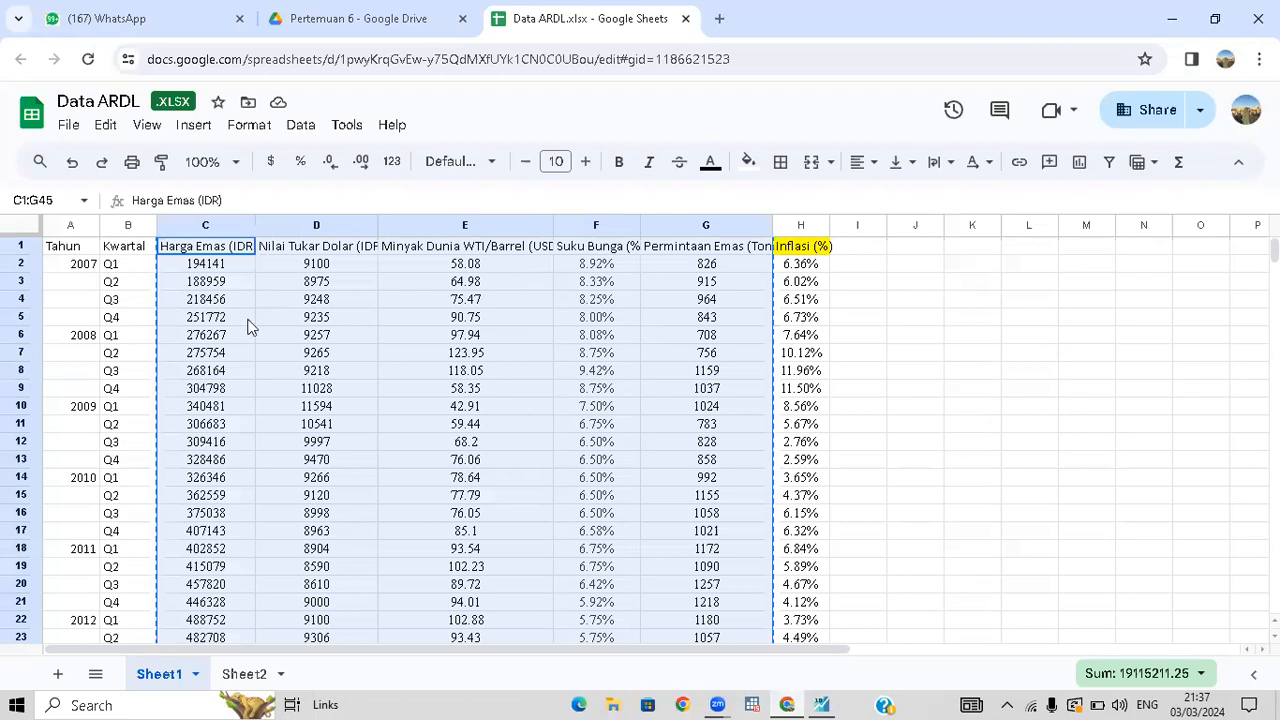
{"action": "left_click", "coordinate": [822, 700]}
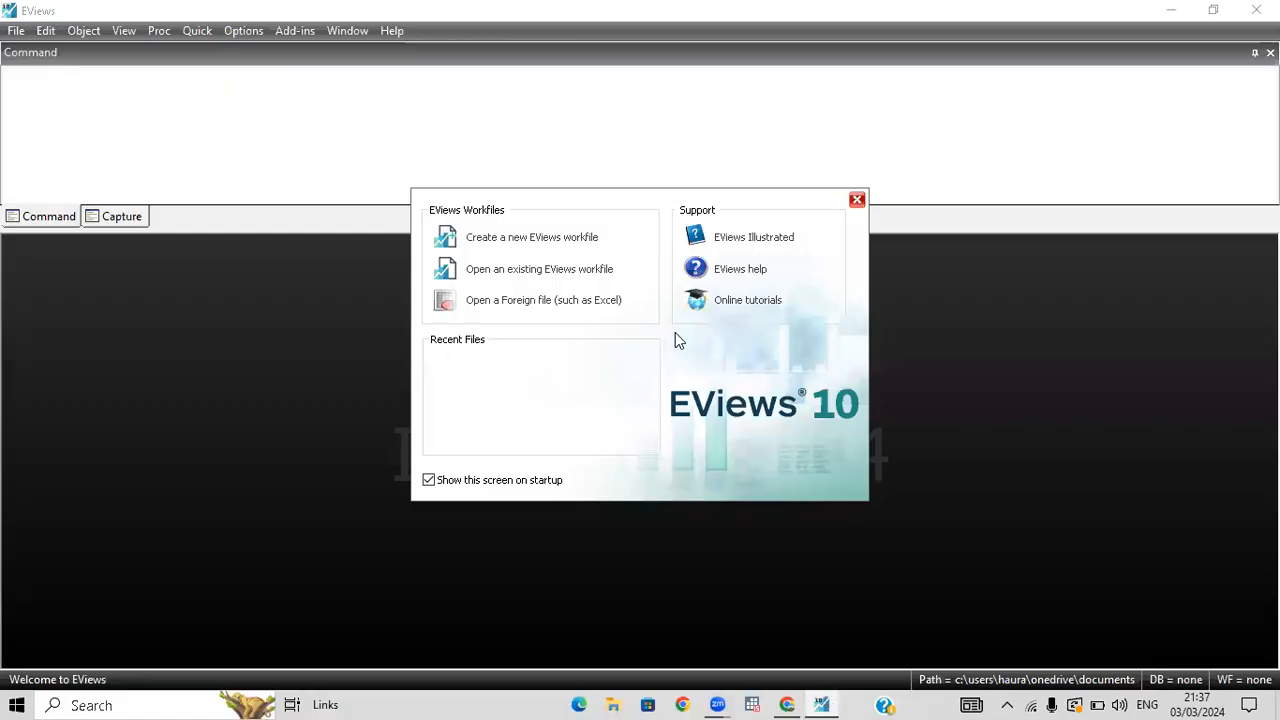
{"action": "left_click", "coordinate": [555, 240]}
{"action": "left_click", "coordinate": [698, 249]}
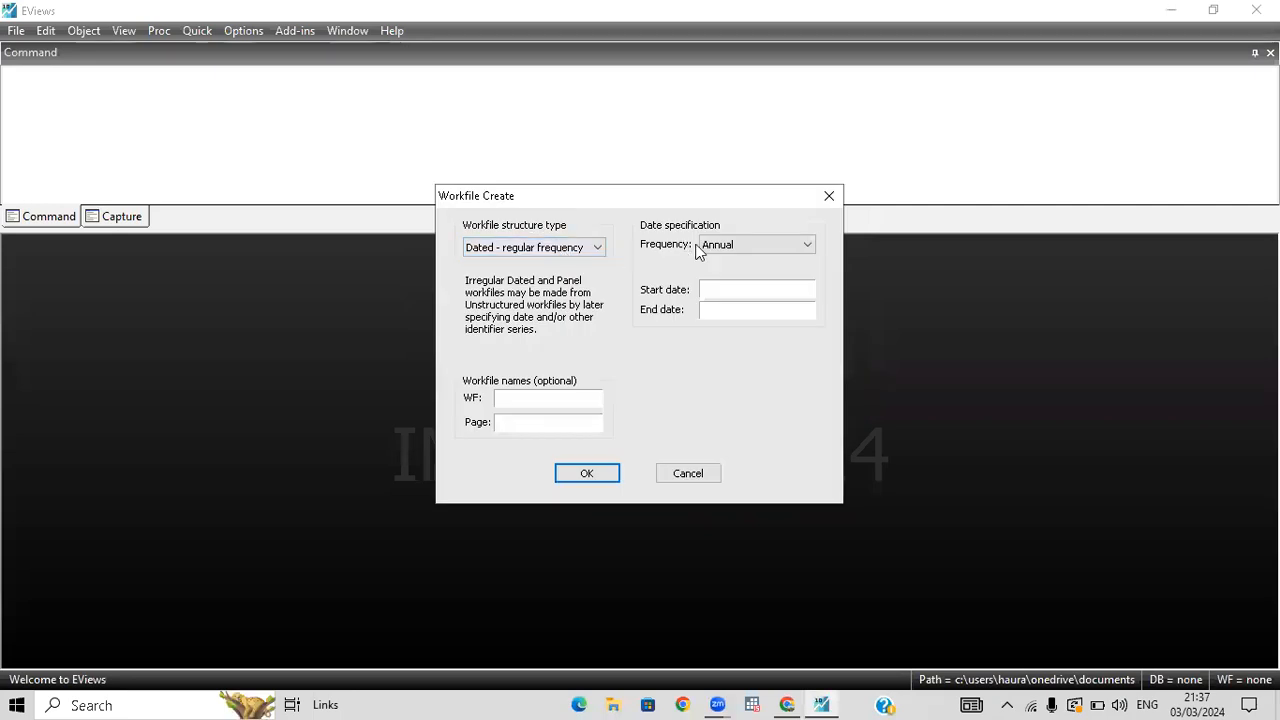
{"action": "left_click", "coordinate": [756, 256]}
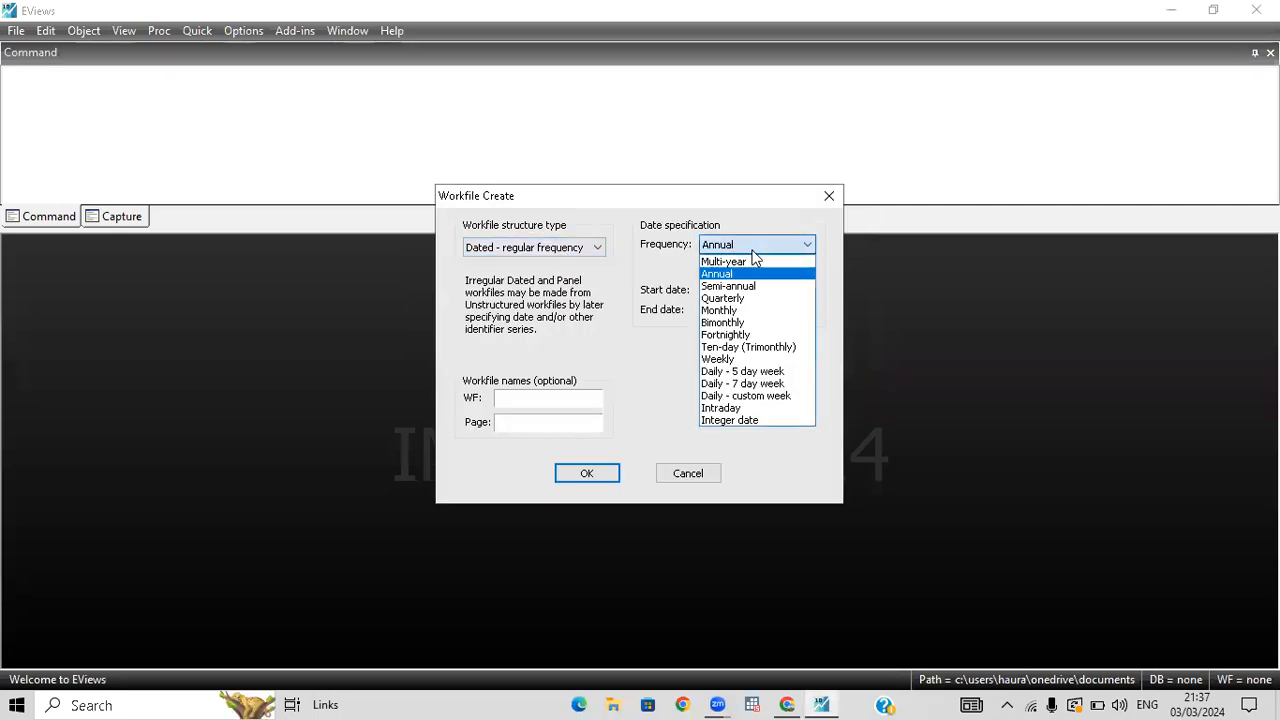
{"action": "left_click", "coordinate": [743, 300]}
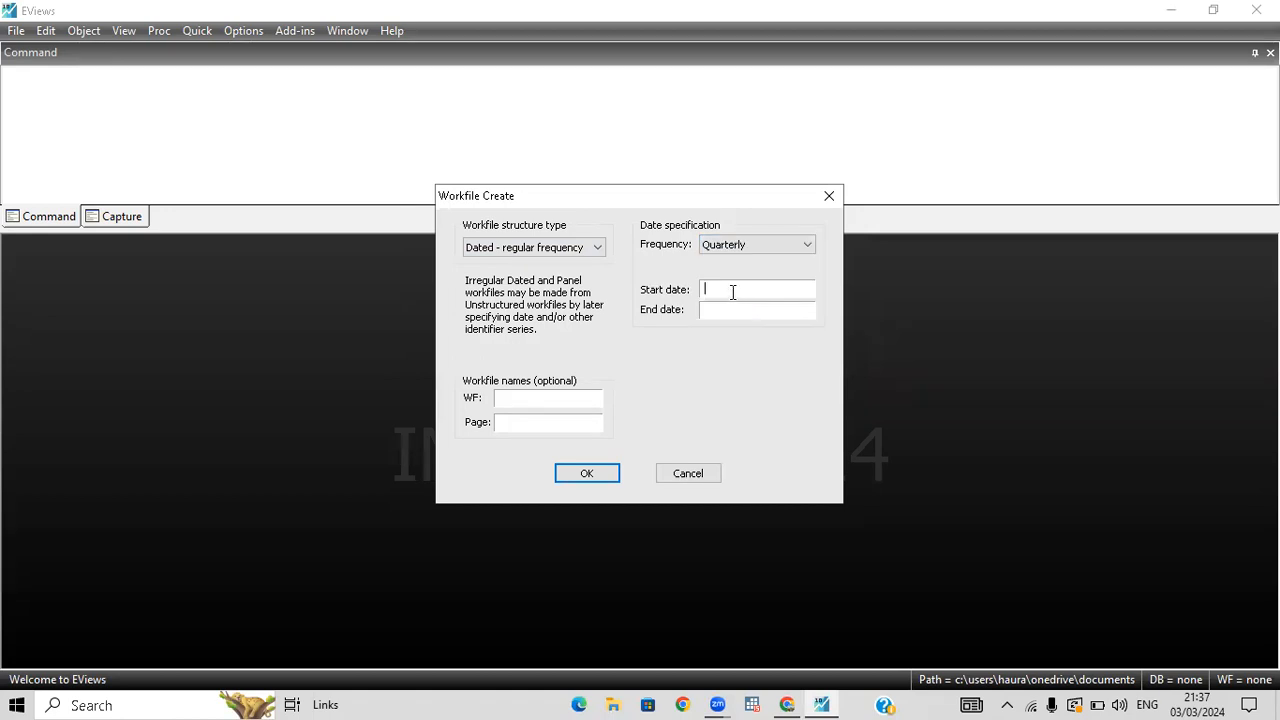
Check the first and last year and the quarters covered by the Data ARDL spreadsheet in Google Sheets.
{"action": "left_click", "coordinate": [787, 705]}
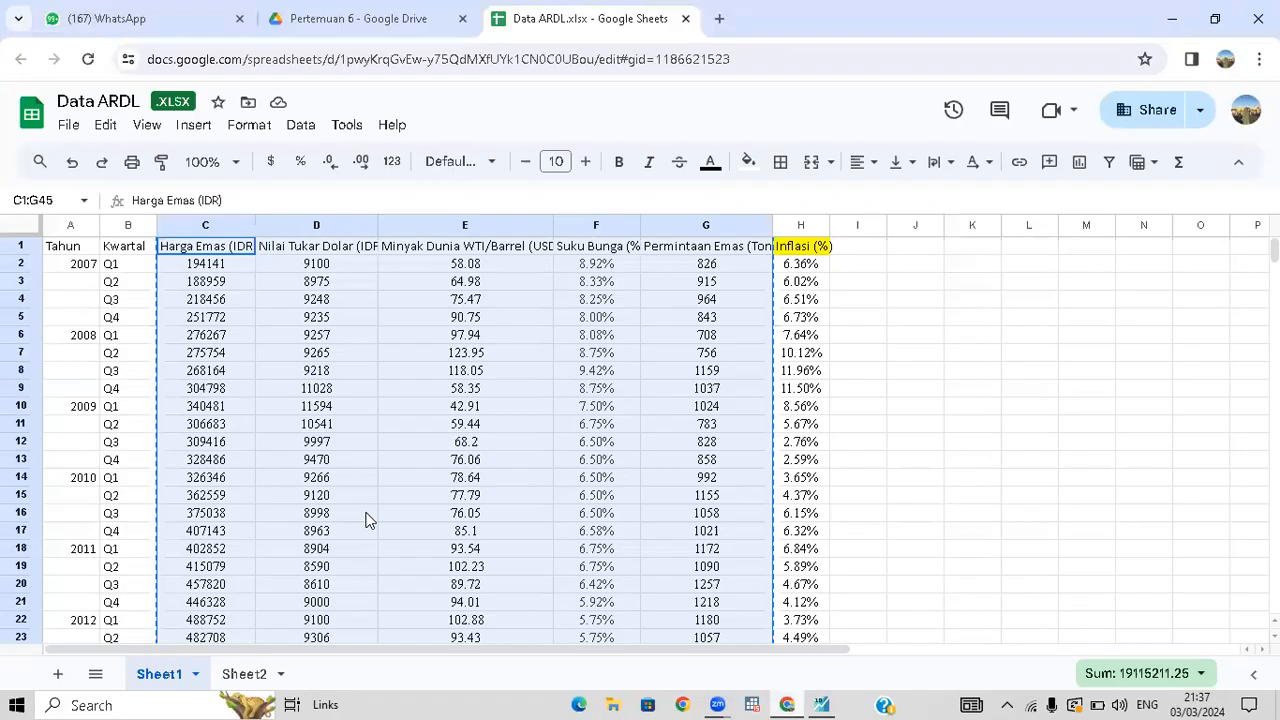
{"action": "scroll", "coordinate": [579, 443], "scroll_direction": "down", "scroll_amount": 3}
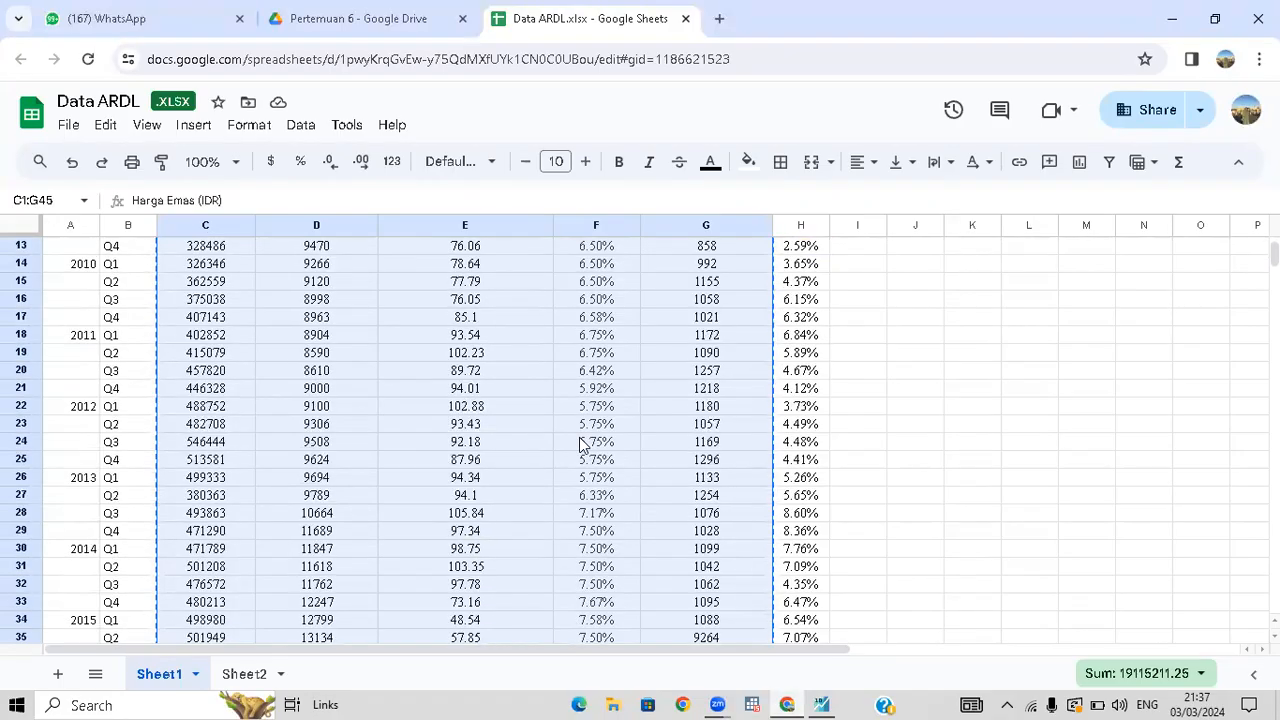
{"action": "scroll", "coordinate": [579, 443], "scroll_direction": "down", "scroll_amount": 2}
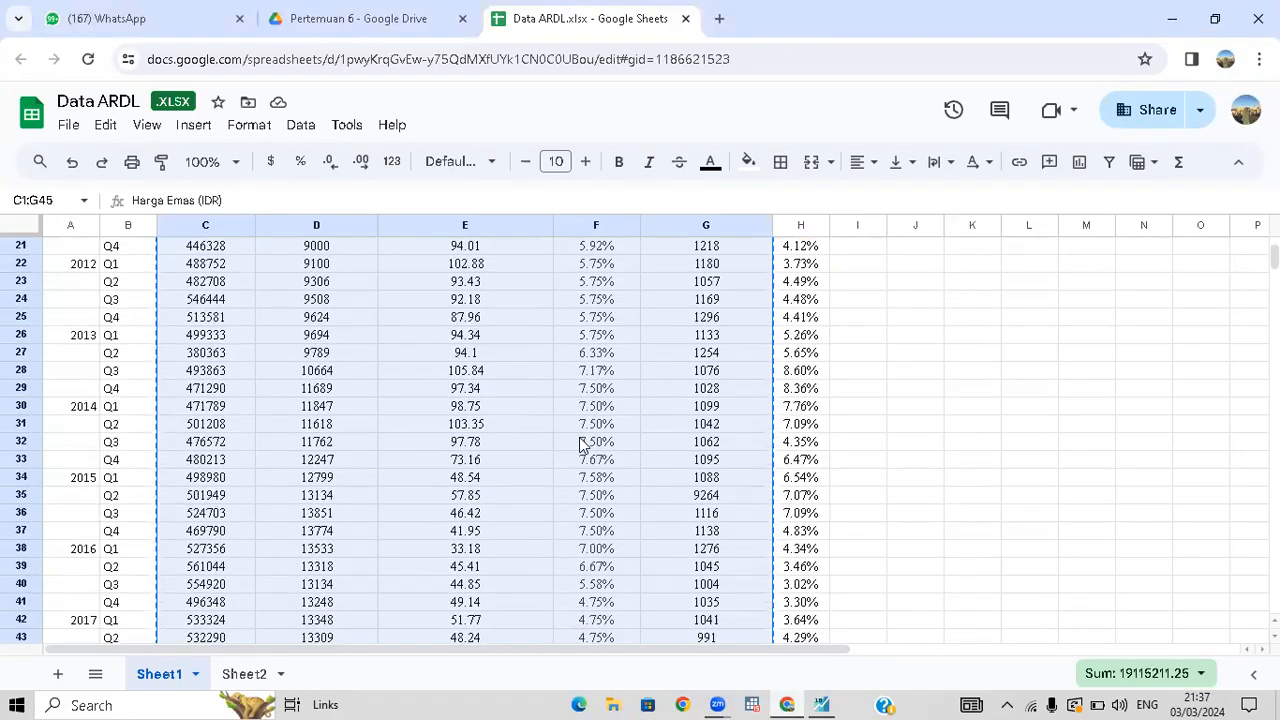
{"action": "scroll", "coordinate": [579, 443], "scroll_direction": "up", "scroll_amount": 5}
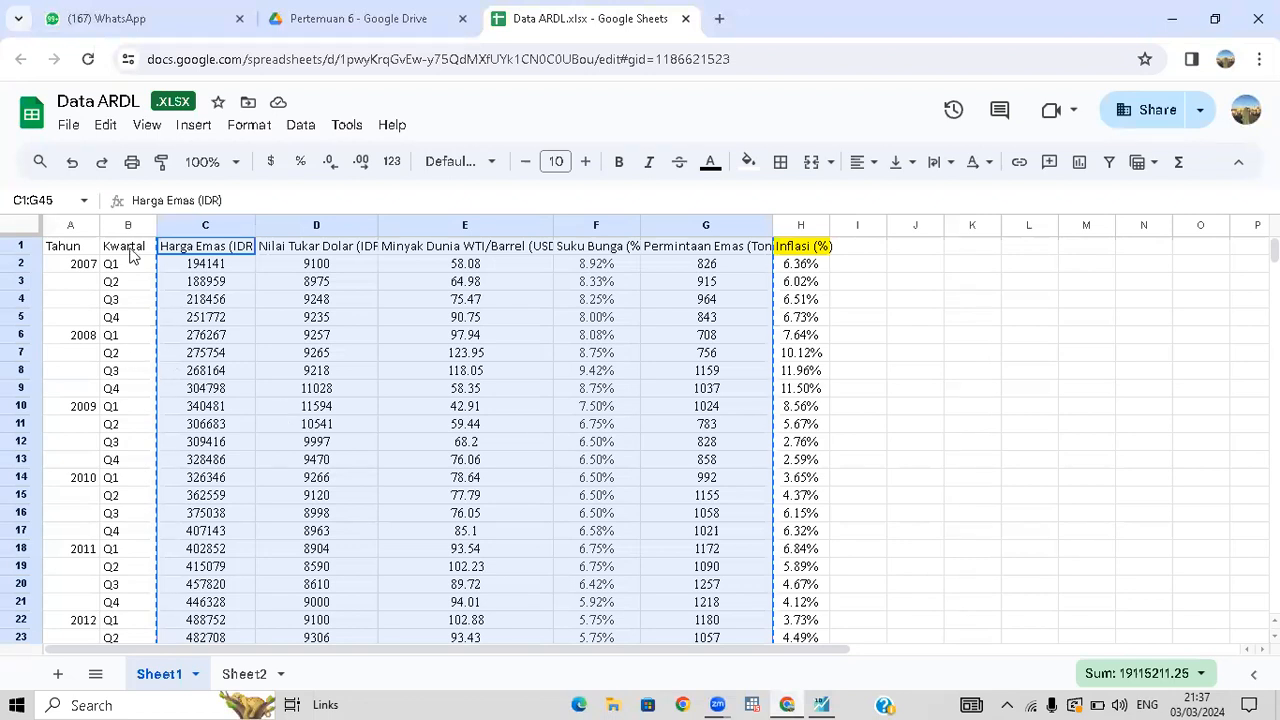
{"action": "left_click", "coordinate": [133, 255]}
{"action": "left_click", "coordinate": [188, 254]}
{"action": "left_click_drag", "start_coordinate": [692, 502], "coordinate": [704, 626]}
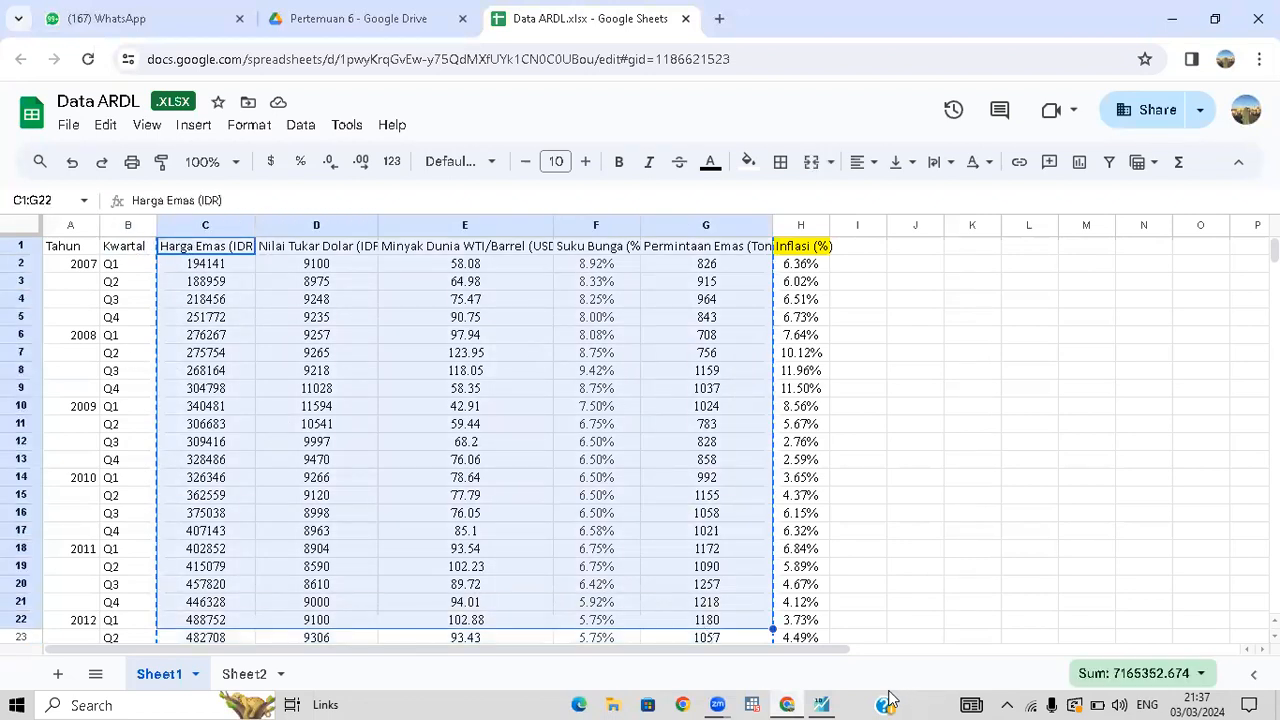
Back in EViews, set the start date to 2007 and the end date to 2017, and create the workfile.
{"action": "left_click", "coordinate": [819, 704]}
{"action": "left_click", "coordinate": [737, 291]}
{"action": "type", "text": "2007"}
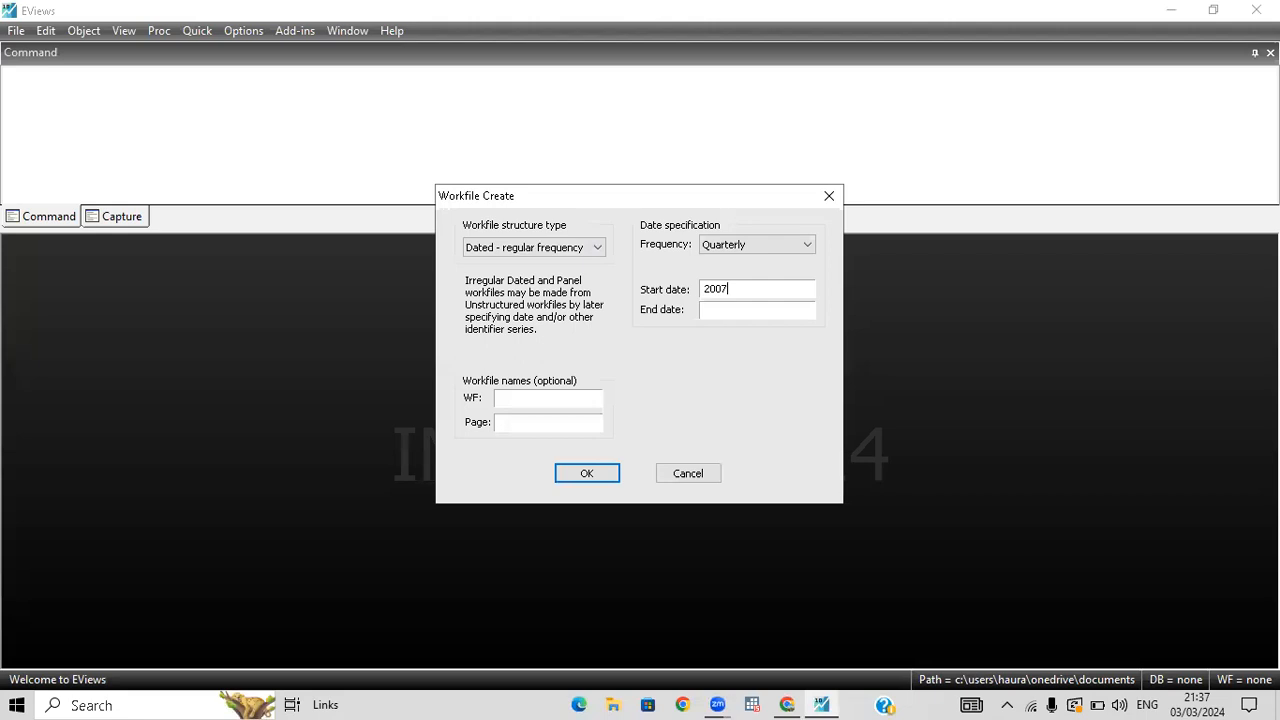
{"action": "left_click", "coordinate": [744, 309]}
{"action": "type", "text": "2017"}
{"action": "left_click", "coordinate": [605, 478]}
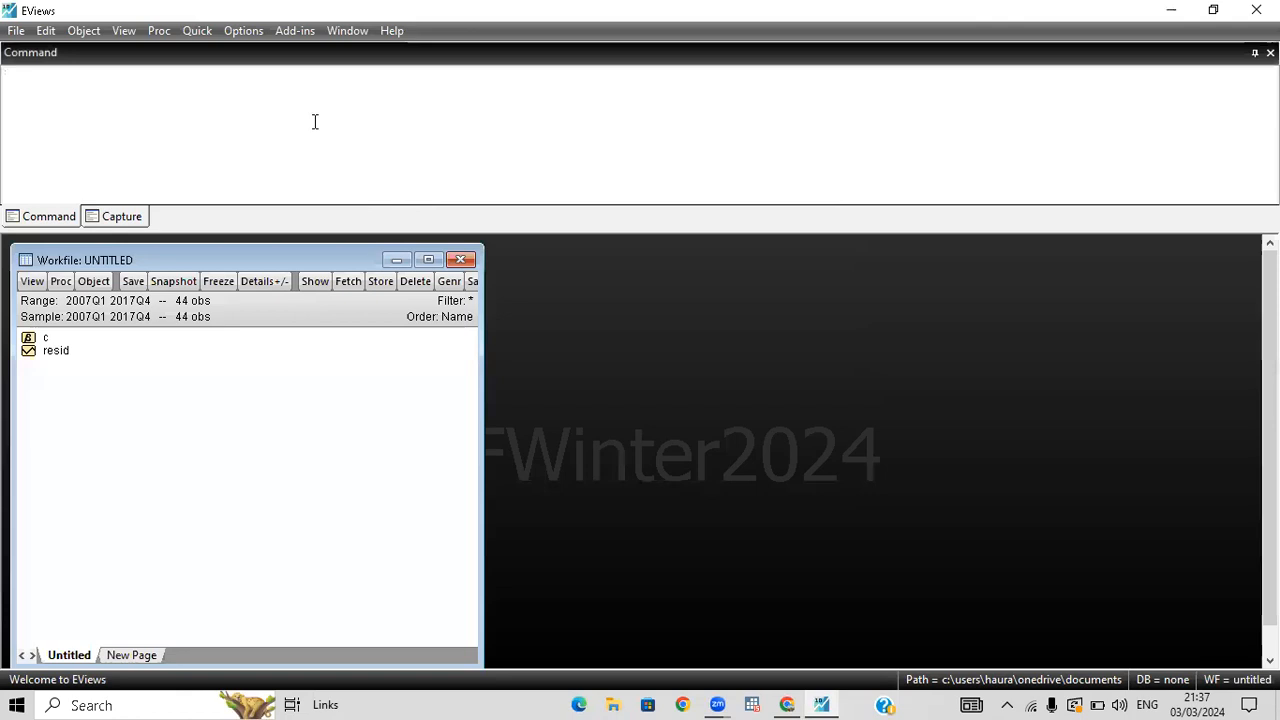
Open an empty group for editing series, and copy cells C1:G45 from the Data ARDL spreadsheet in Google Sheets.
{"action": "left_click", "coordinate": [196, 31]}
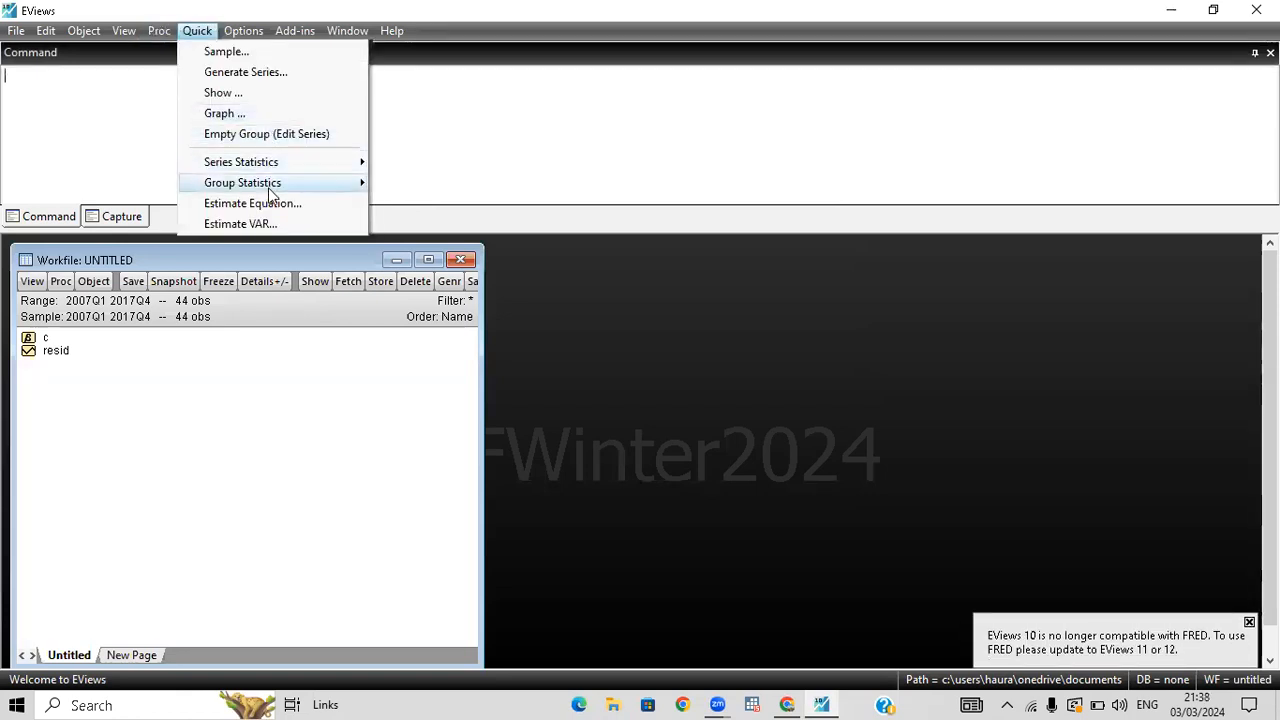
{"action": "left_click", "coordinate": [278, 134]}
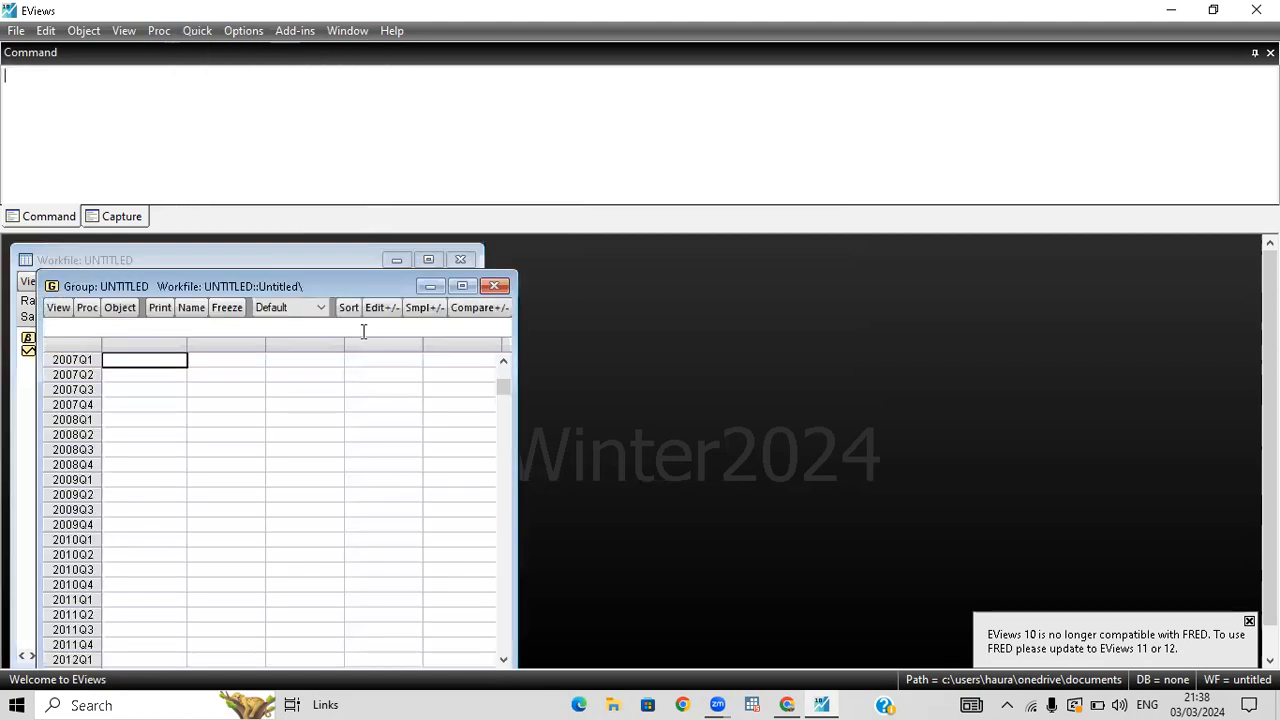
{"action": "left_click", "coordinate": [786, 702]}
{"action": "left_click", "coordinate": [594, 552]}
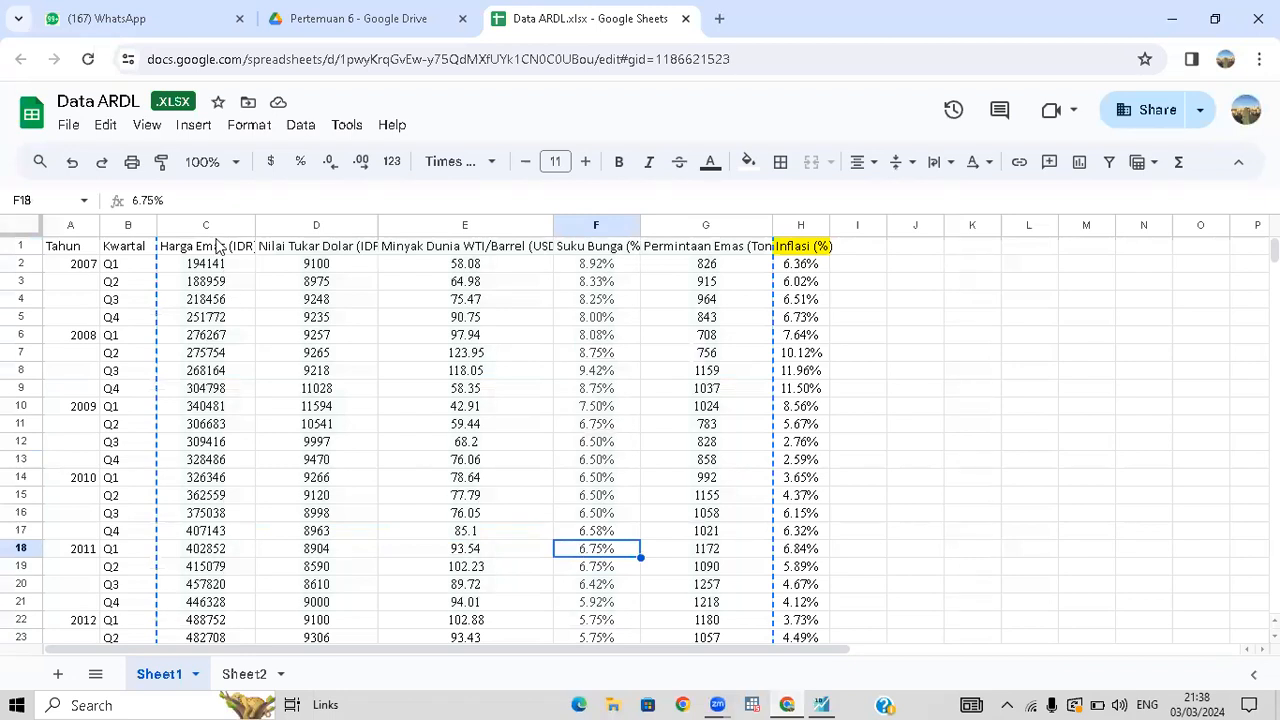
{"action": "left_click_drag", "start_coordinate": [216, 245], "coordinate": [731, 388]}
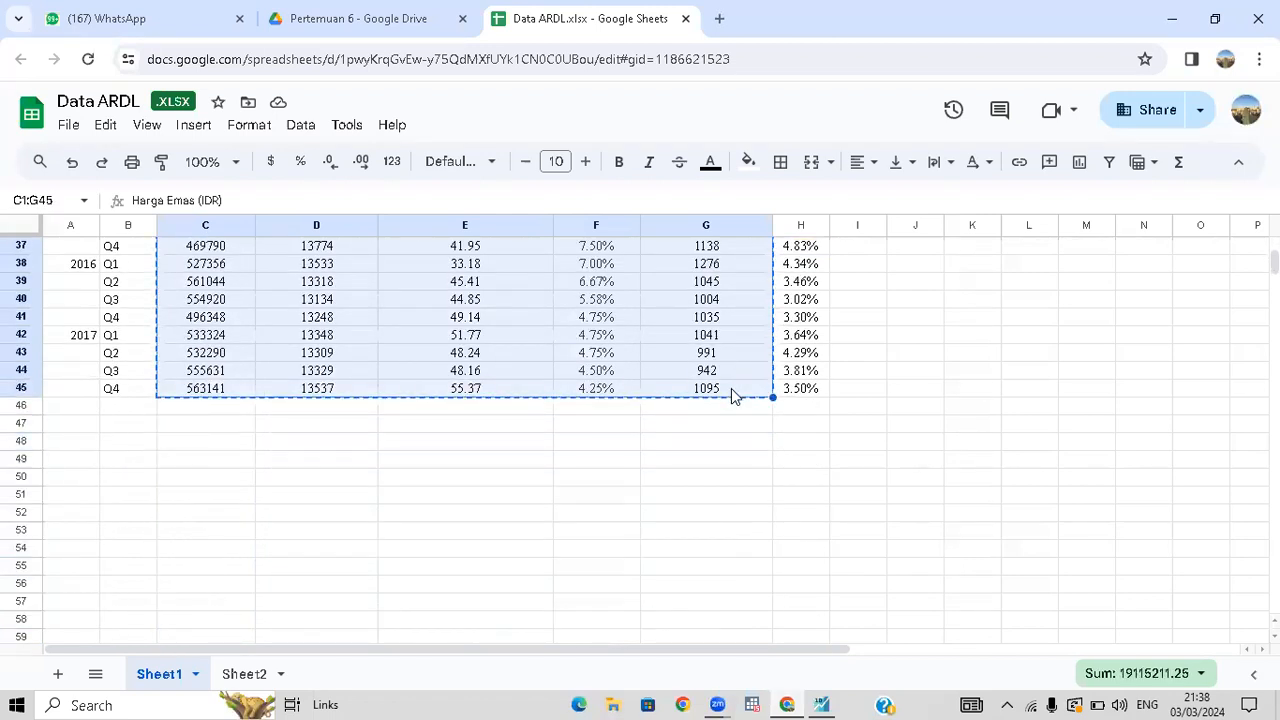
Paste the copied data into the EViews group, starting at the first cell of the name row above 2007Q1.
{"action": "left_click", "coordinate": [833, 697]}
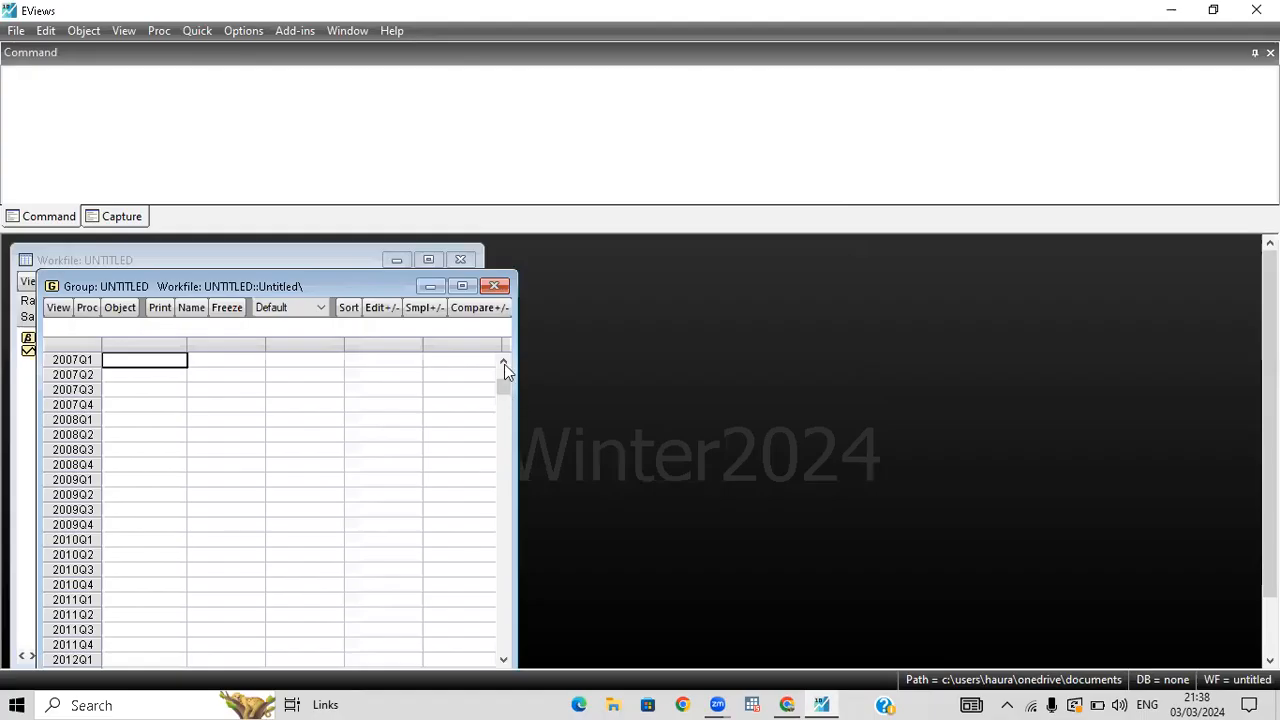
{"action": "left_click", "coordinate": [504, 364]}
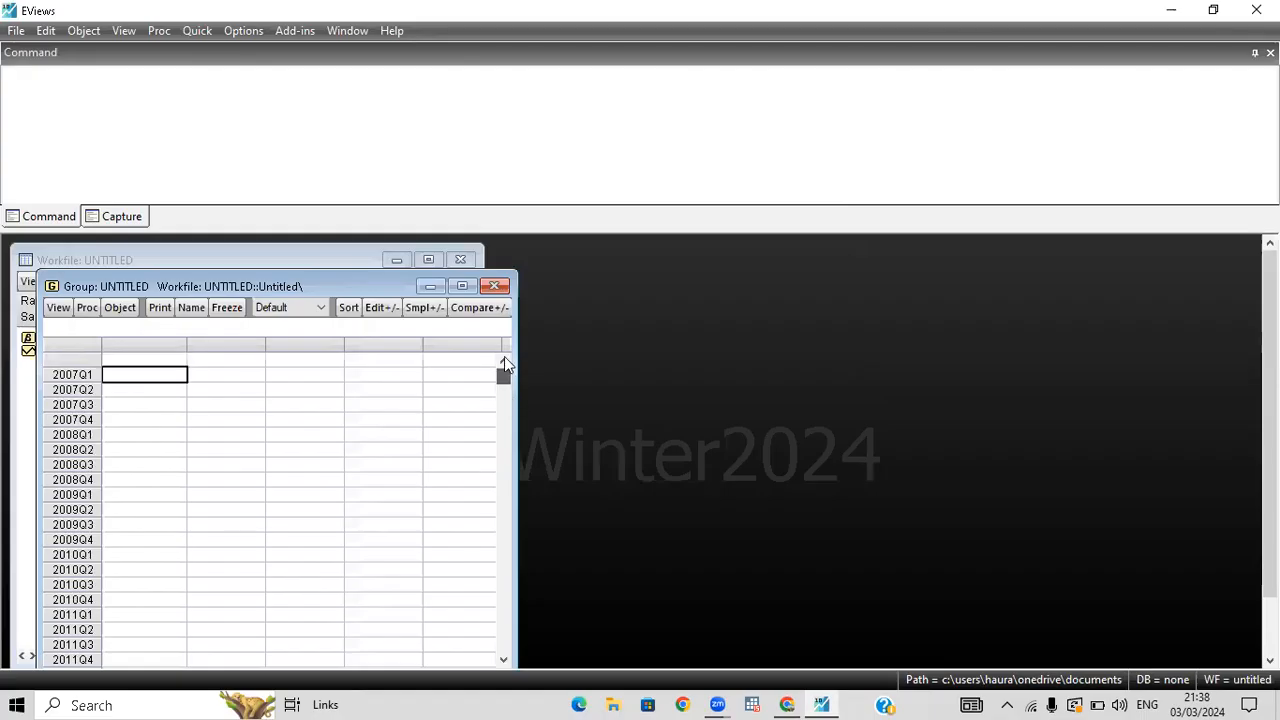
{"action": "left_click", "coordinate": [156, 360]}
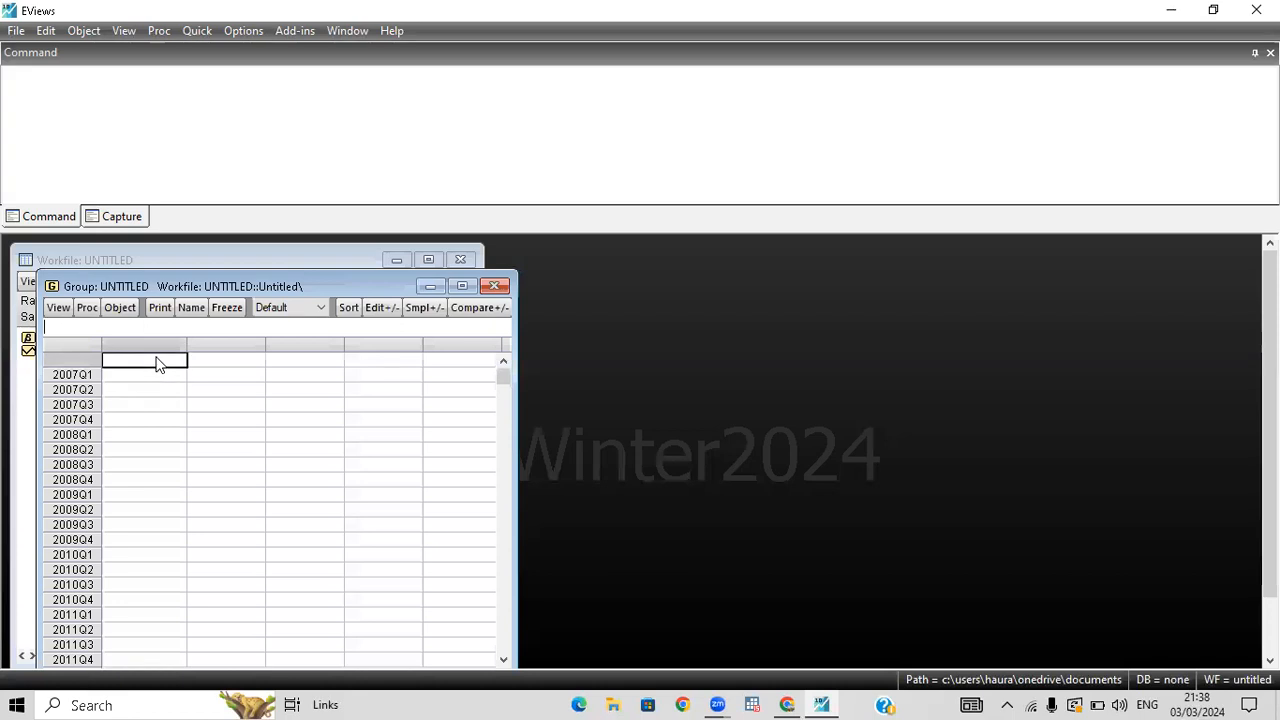
{"action": "key", "text": "ctrl+v"}
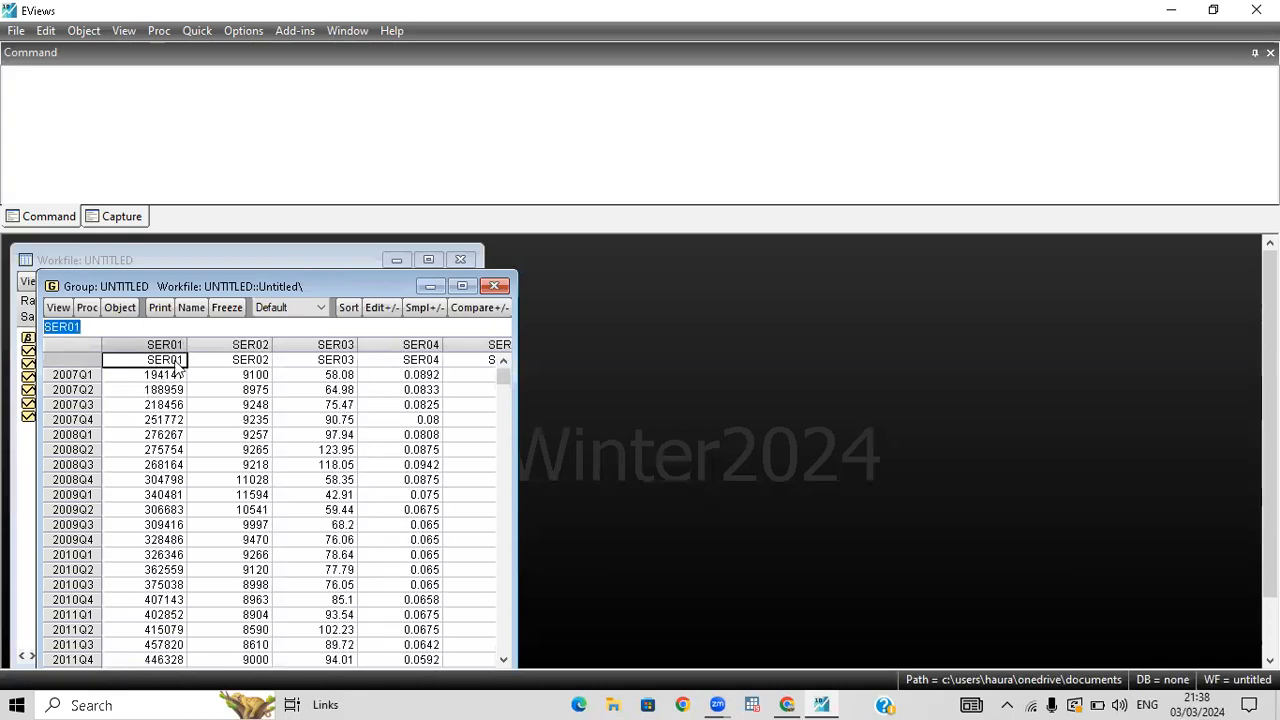
Rename the series SER01 as hargaemas.
{"action": "double_click", "coordinate": [148, 361]}
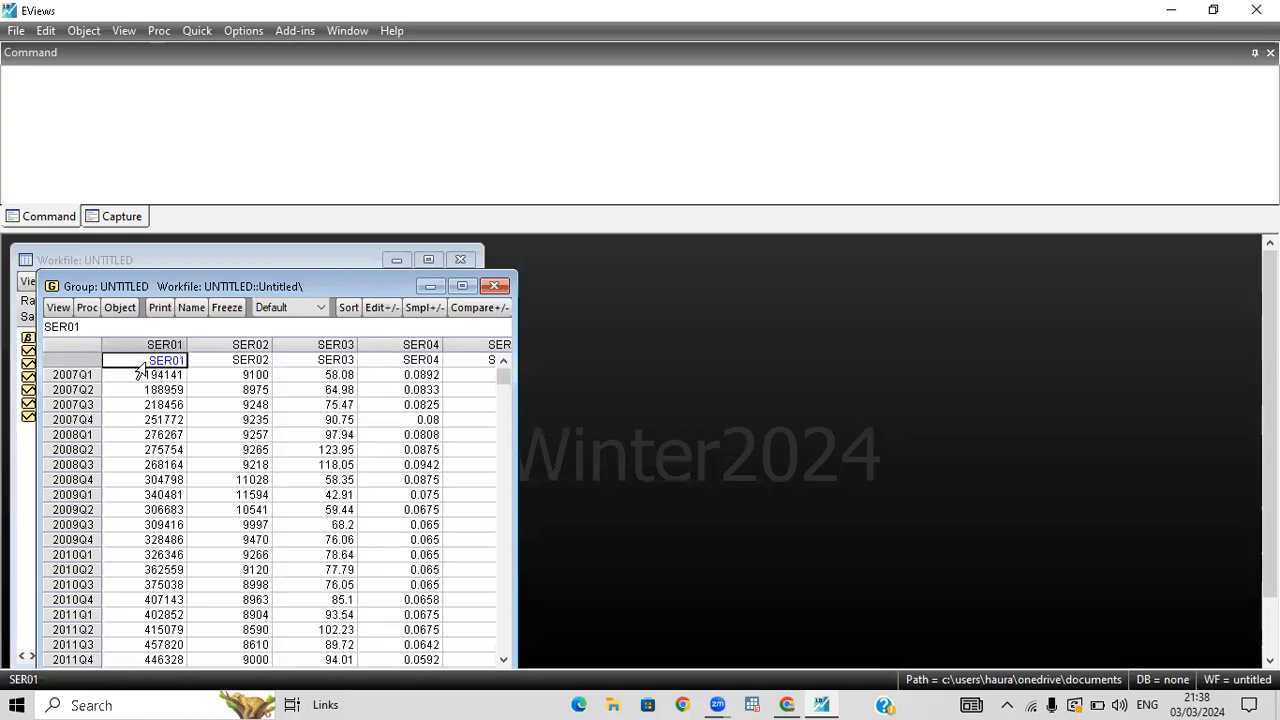
{"action": "double_click", "coordinate": [183, 361]}
{"action": "type", "text": "hargaemas"}
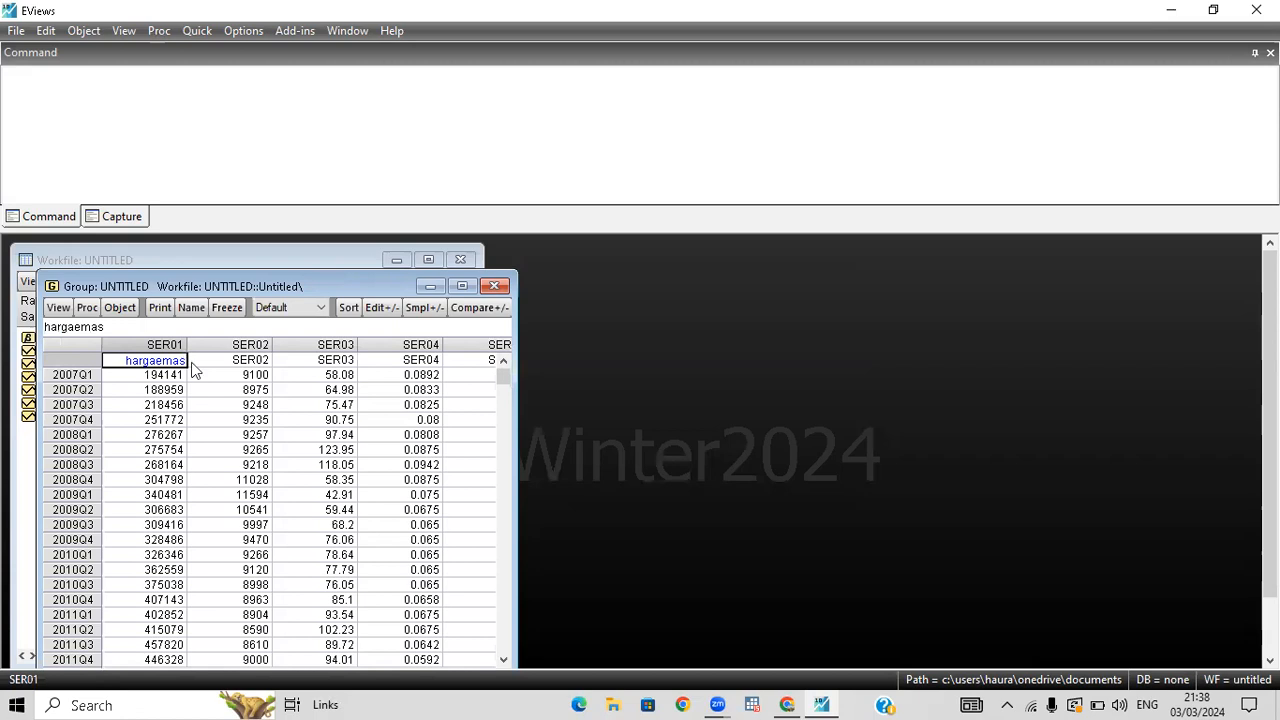
{"action": "key", "text": "Return"}
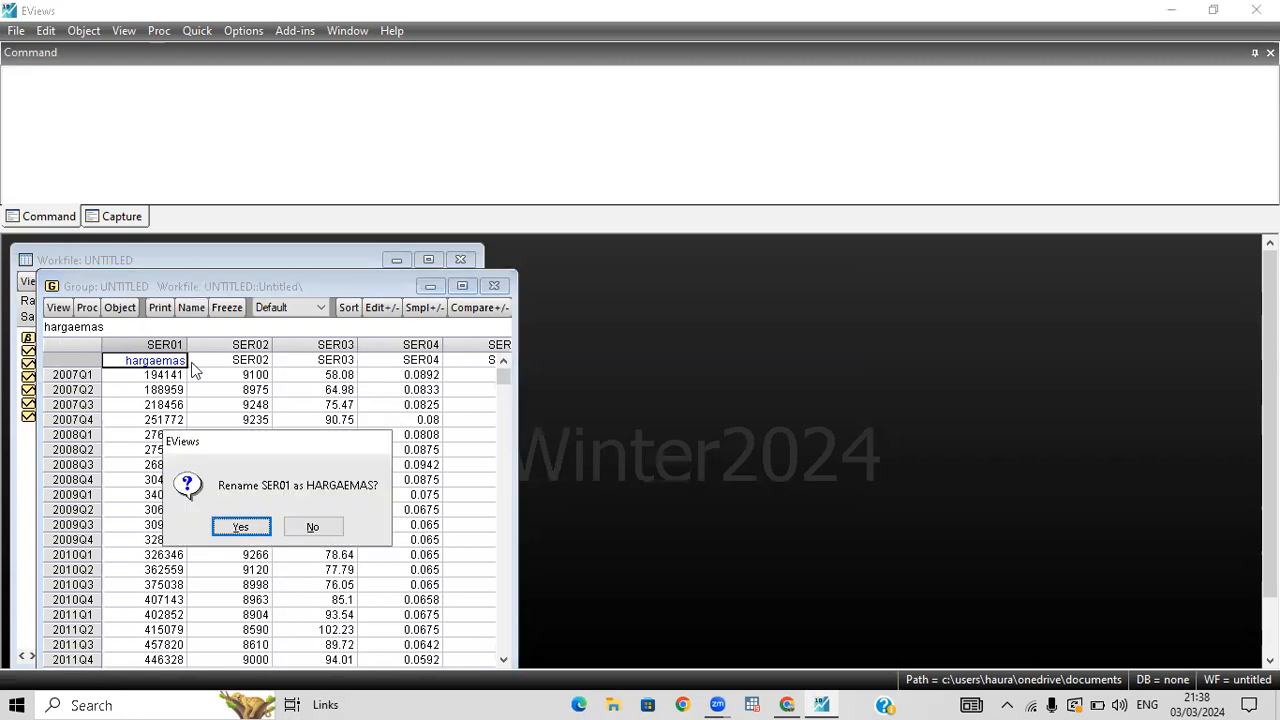
{"action": "left_click", "coordinate": [252, 527]}
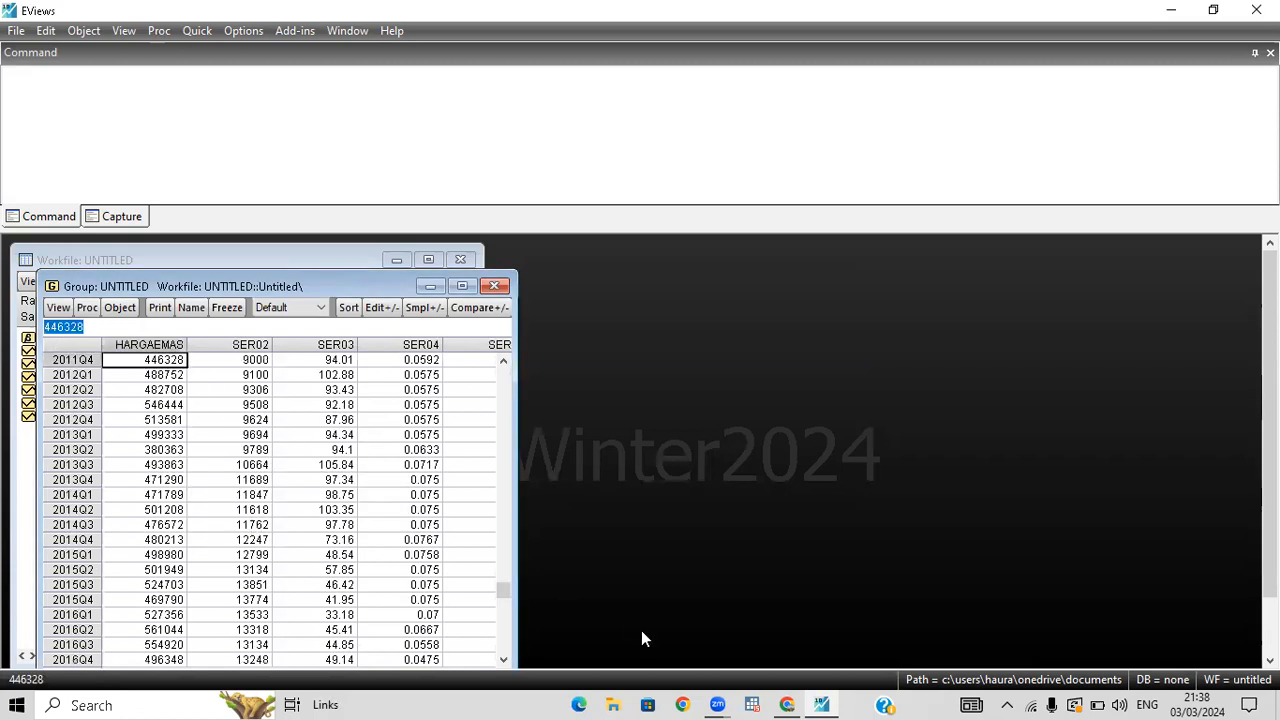
Check the second variable's heading in the spreadsheet and rename the series SER02 as nilaitukardolar.
{"action": "left_click", "coordinate": [786, 700]}
{"action": "scroll", "coordinate": [770, 535], "scroll_direction": "up", "scroll_amount": 10}
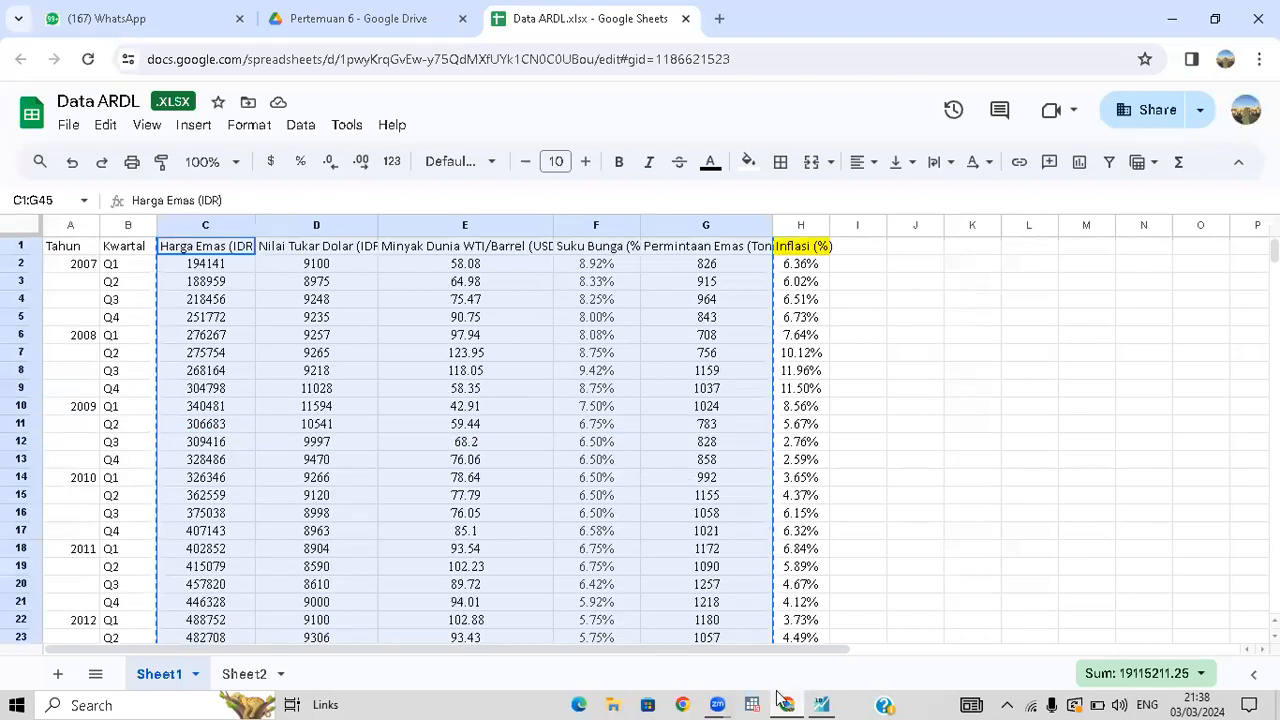
{"action": "left_click", "coordinate": [819, 703]}
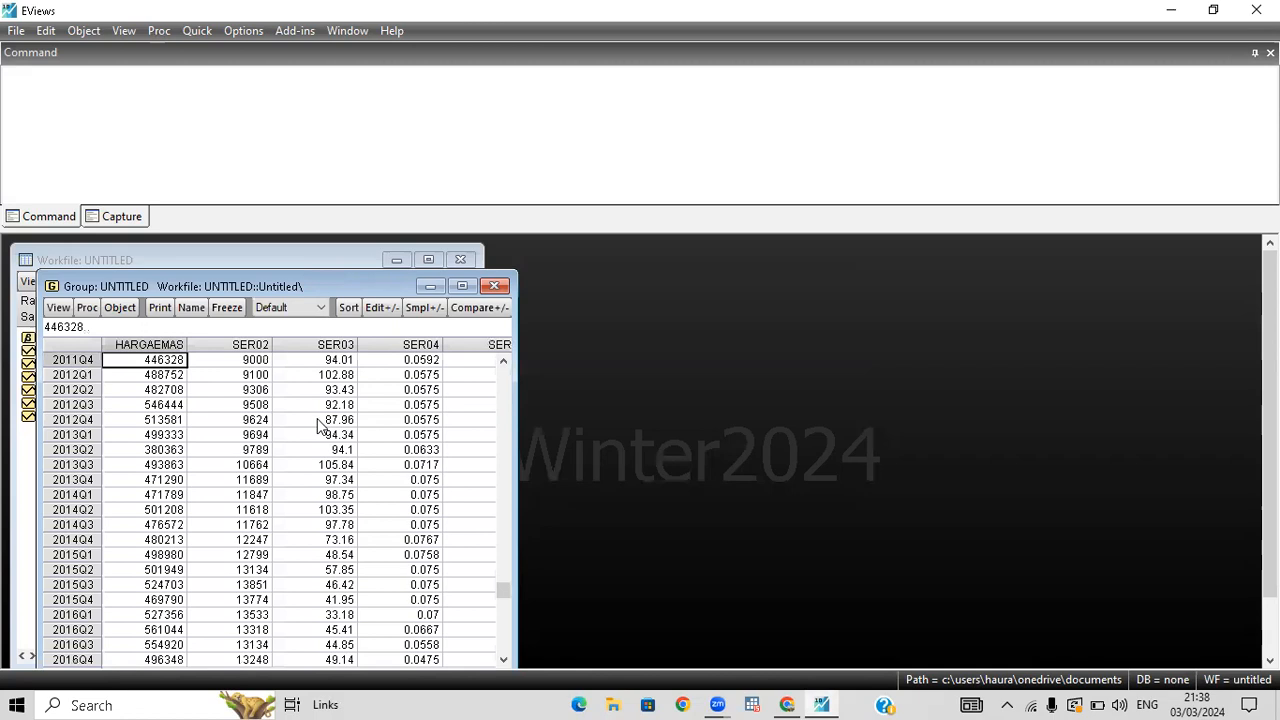
{"action": "scroll", "coordinate": [265, 380], "scroll_direction": "up", "scroll_amount": 7}
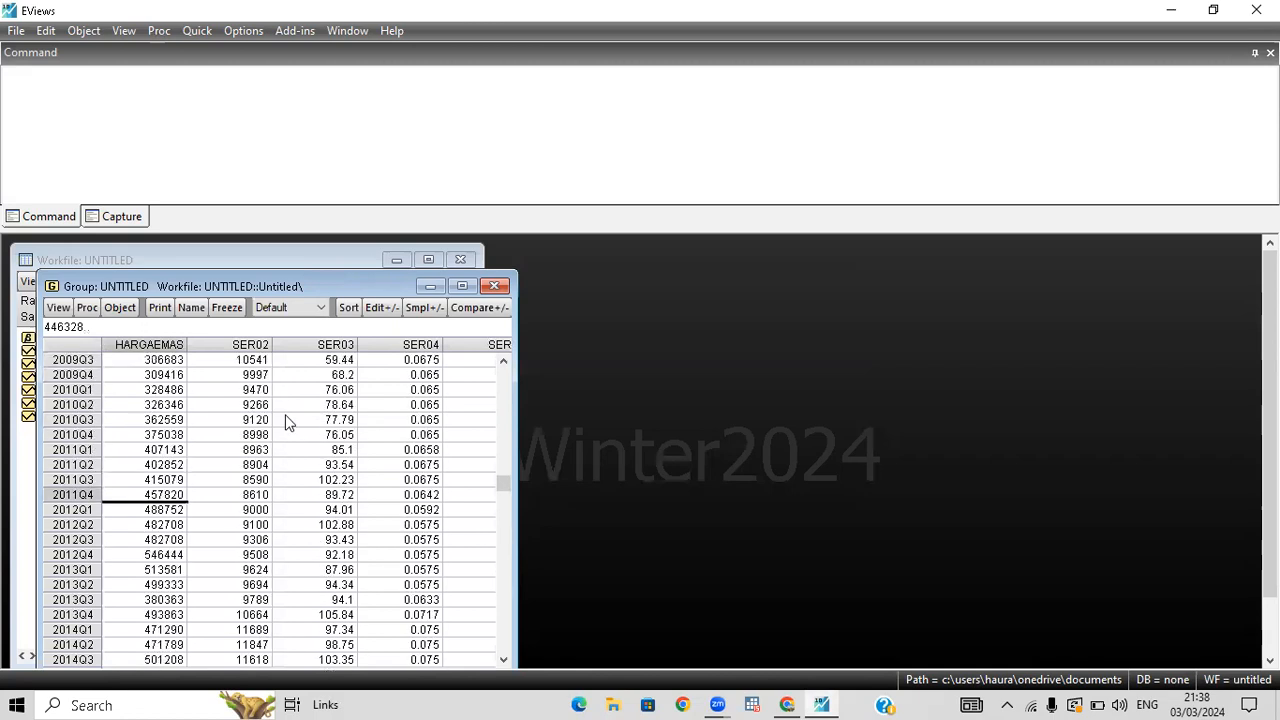
{"action": "double_click", "coordinate": [236, 360]}
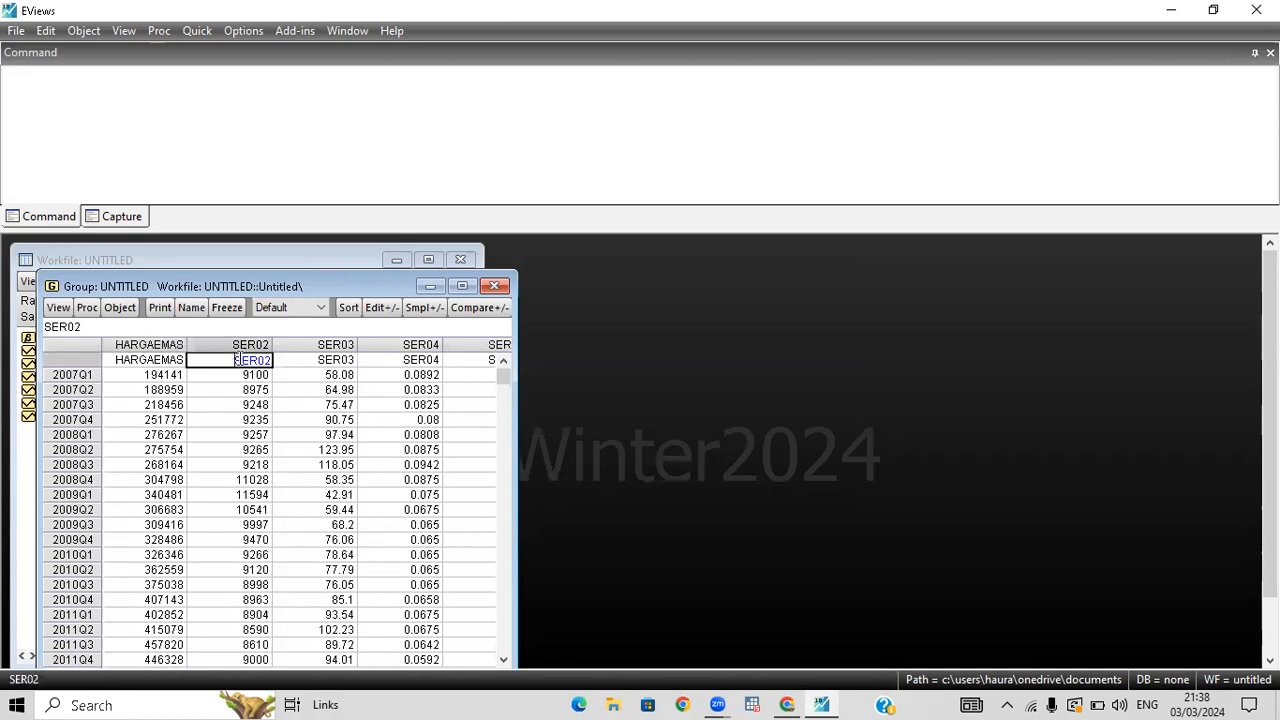
{"action": "type", "text": "nilaitukardolar"}
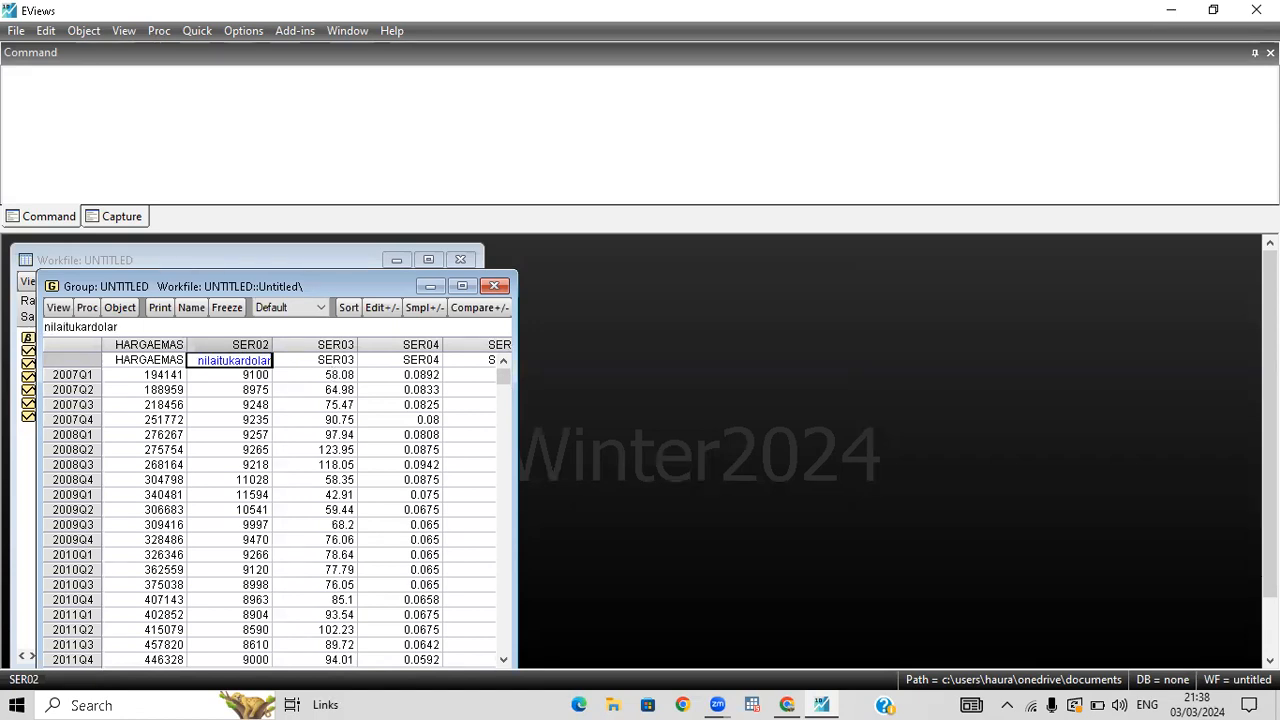
{"action": "key", "text": "Return"}
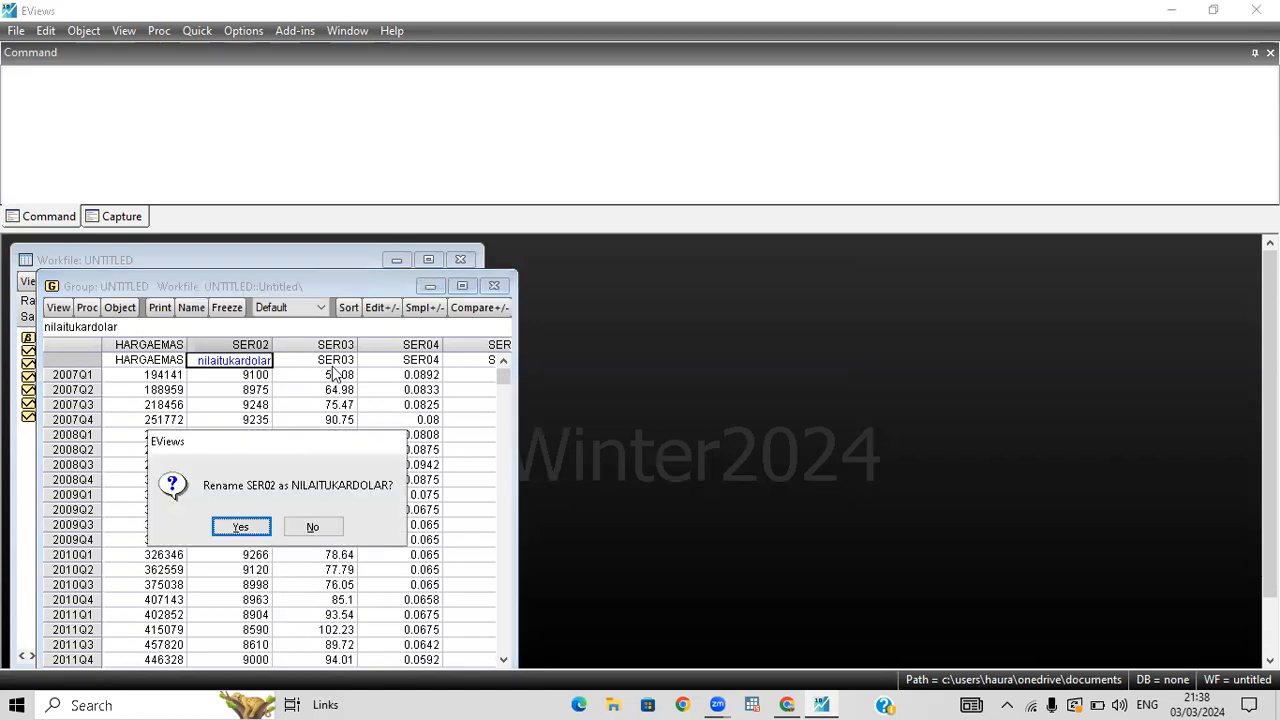
{"action": "left_click", "coordinate": [241, 527]}
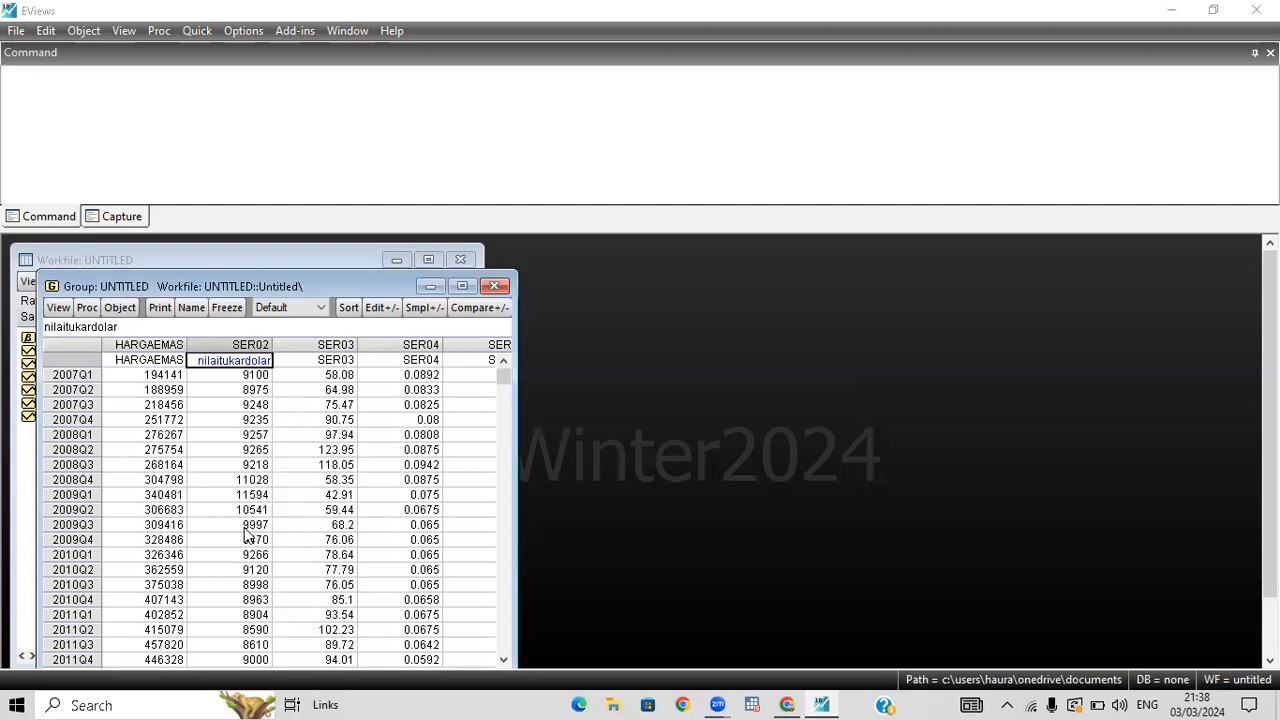
Rename the series SER03 as minyakdunia in the group's name row and accept the rename.
{"action": "left_click", "coordinate": [338, 358]}
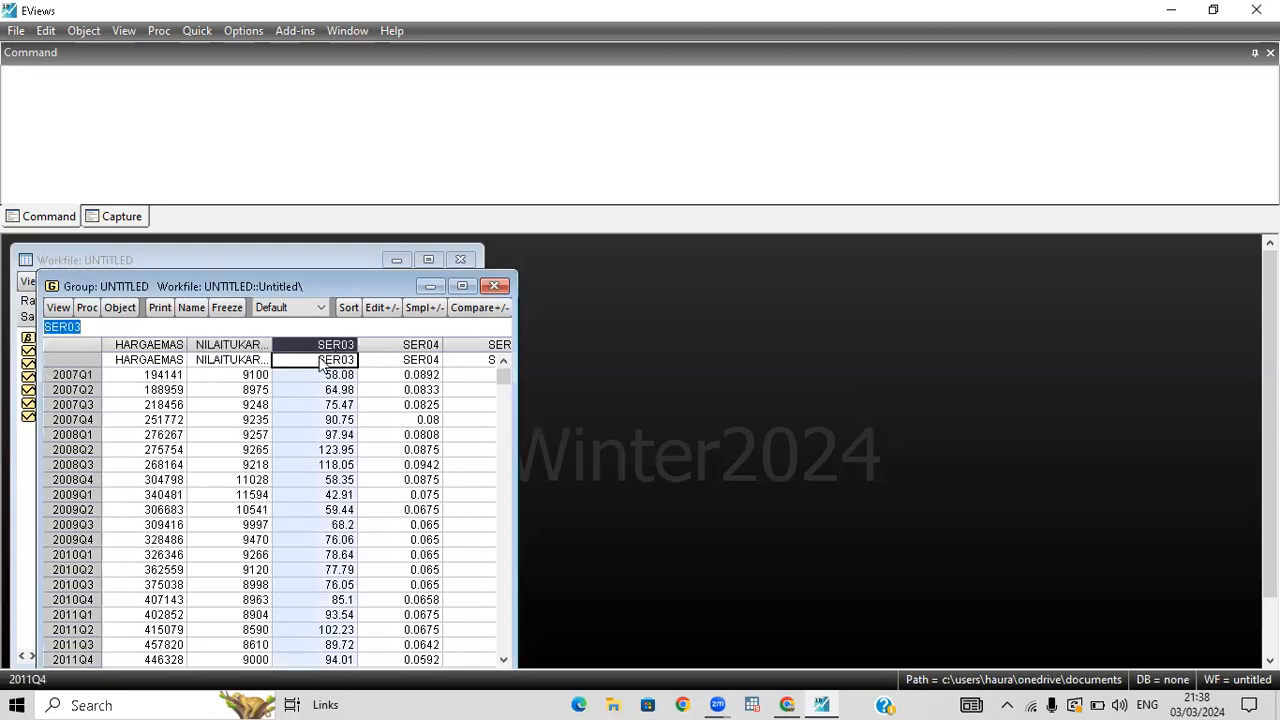
{"action": "left_click", "coordinate": [322, 360]}
{"action": "type", "text": "m"}
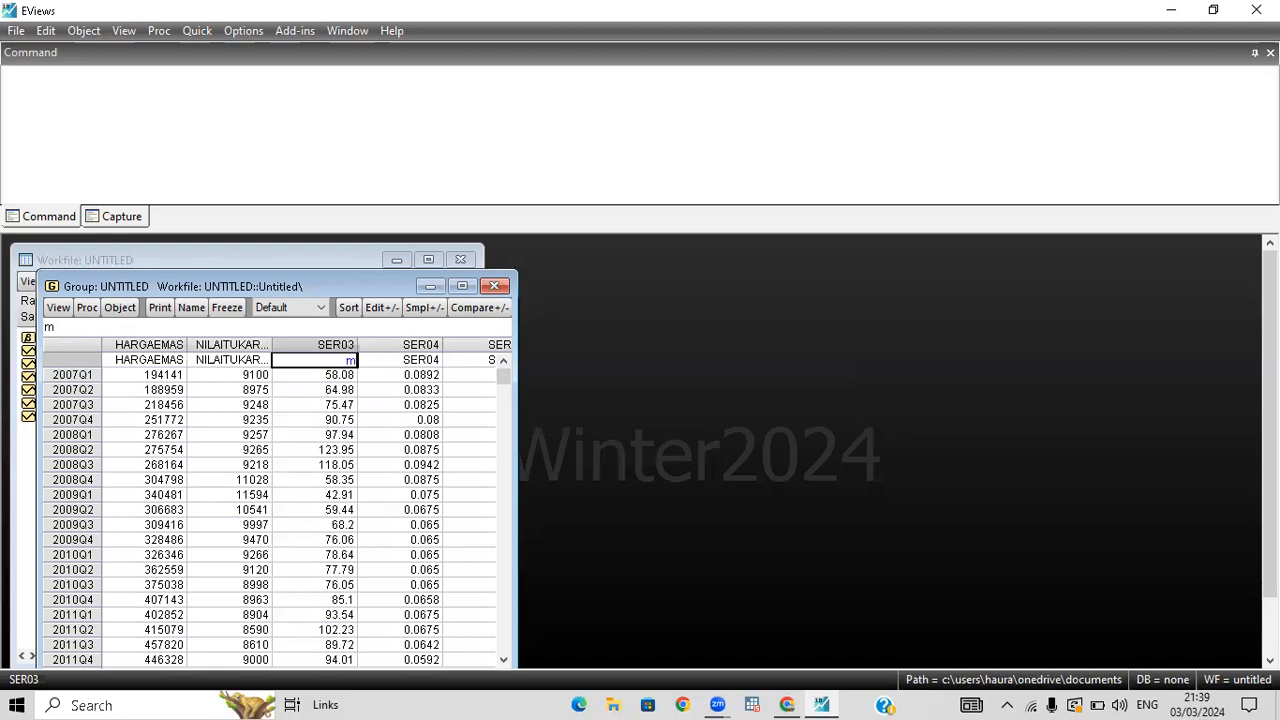
{"action": "type", "text": "inyakdunia"}
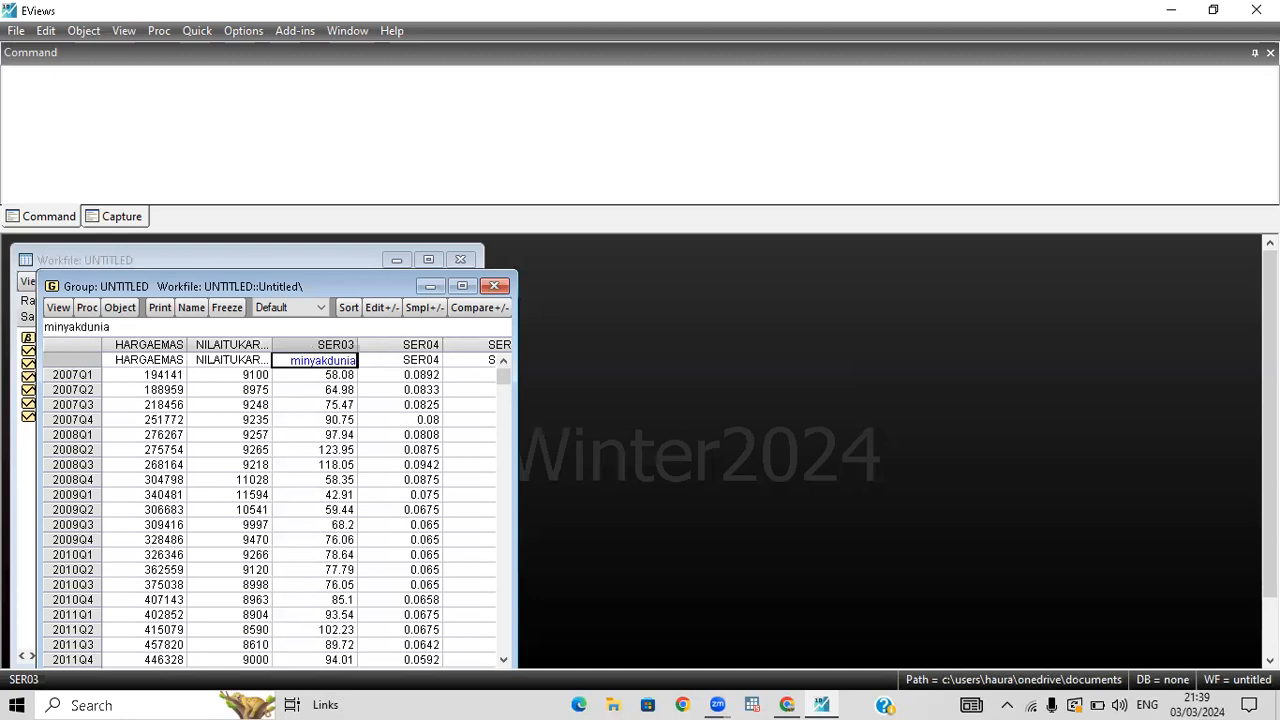
{"action": "key", "text": "Return"}
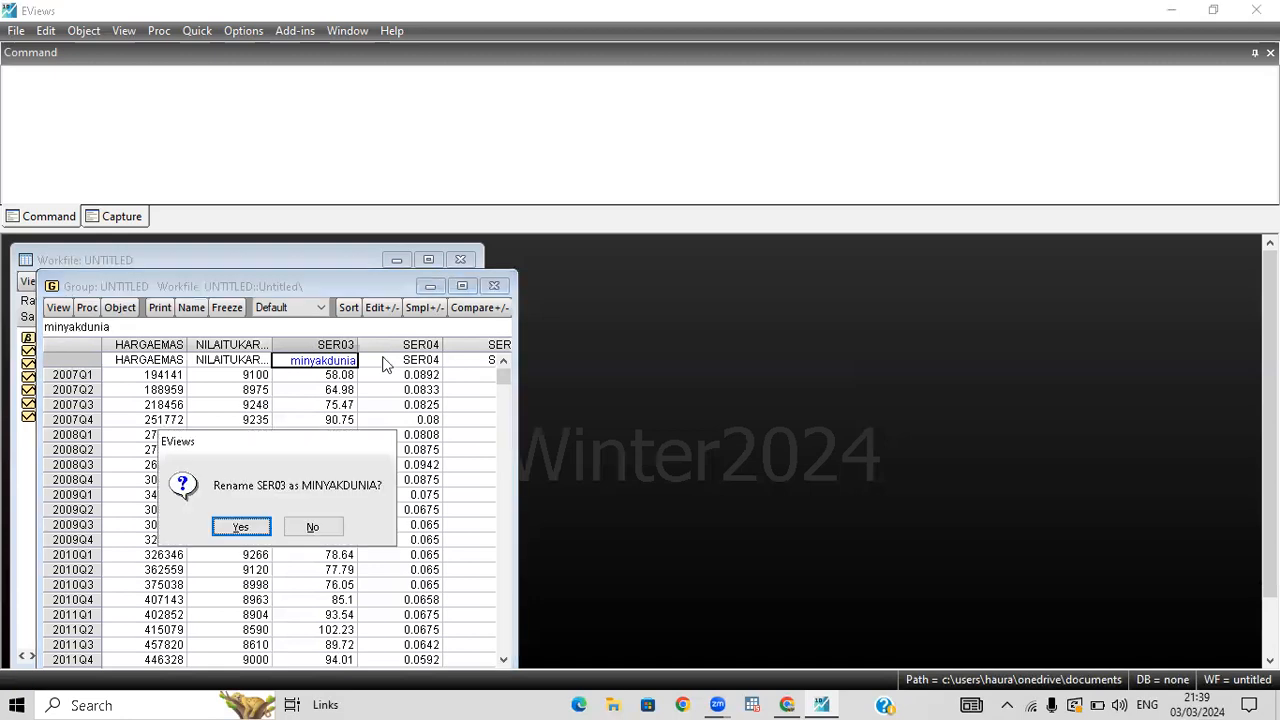
{"action": "left_click", "coordinate": [262, 525]}
Check the fourth variable's heading in the Data ARDL spreadsheet and rename the series SER04 as sukubunga.
{"action": "left_click", "coordinate": [795, 697]}
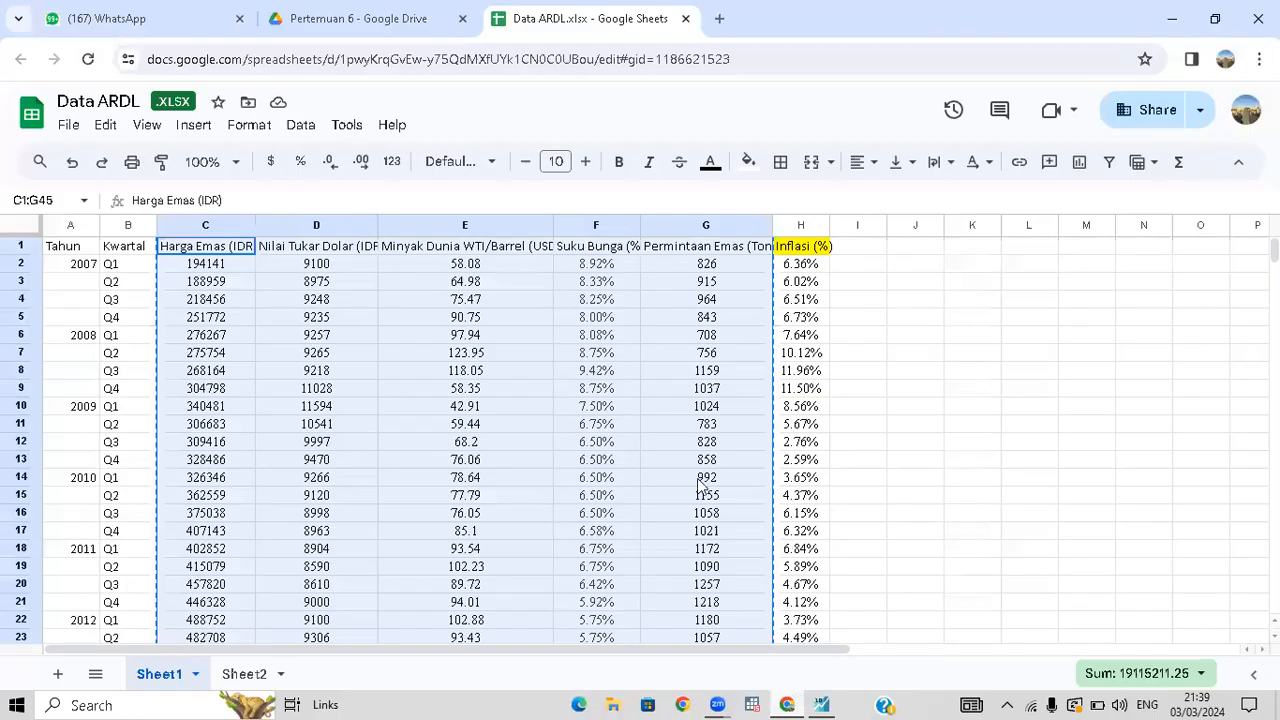
{"action": "scroll", "coordinate": [700, 485], "scroll_direction": "right", "scroll_amount": 3}
{"action": "scroll", "coordinate": [700, 485], "scroll_direction": "left", "scroll_amount": 3}
{"action": "left_click", "coordinate": [816, 703]}
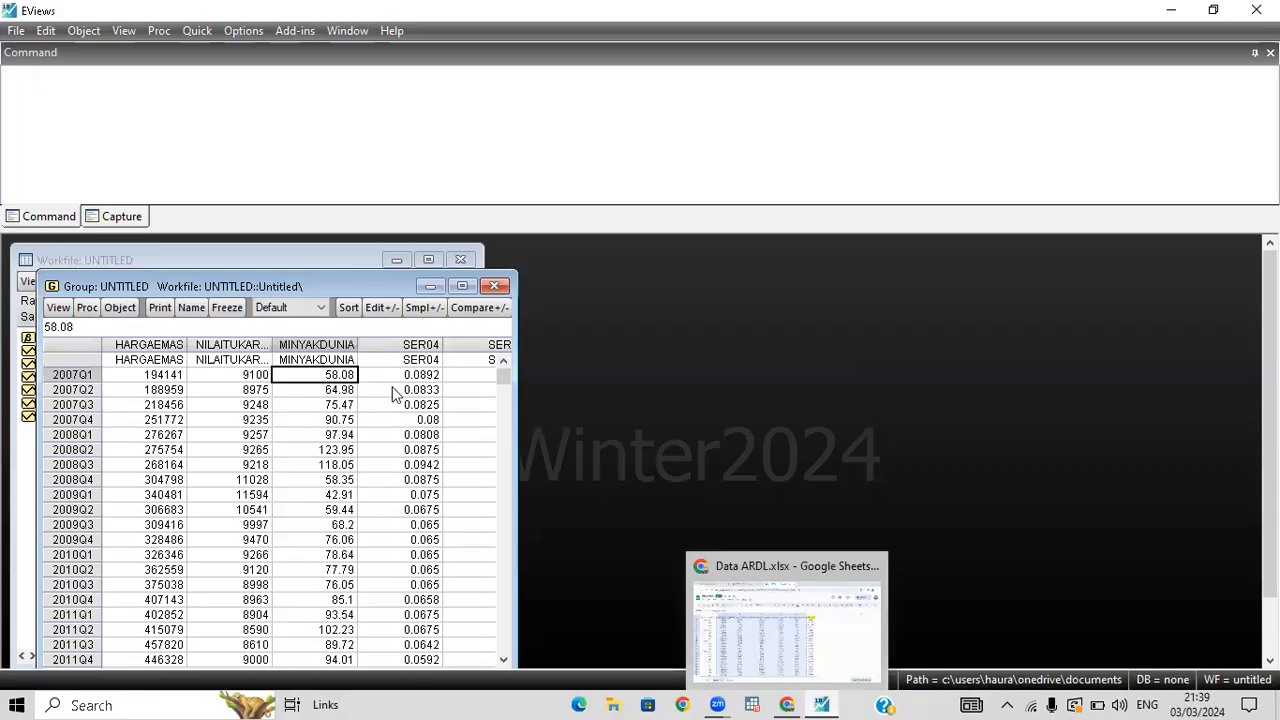
{"action": "left_click", "coordinate": [428, 362]}
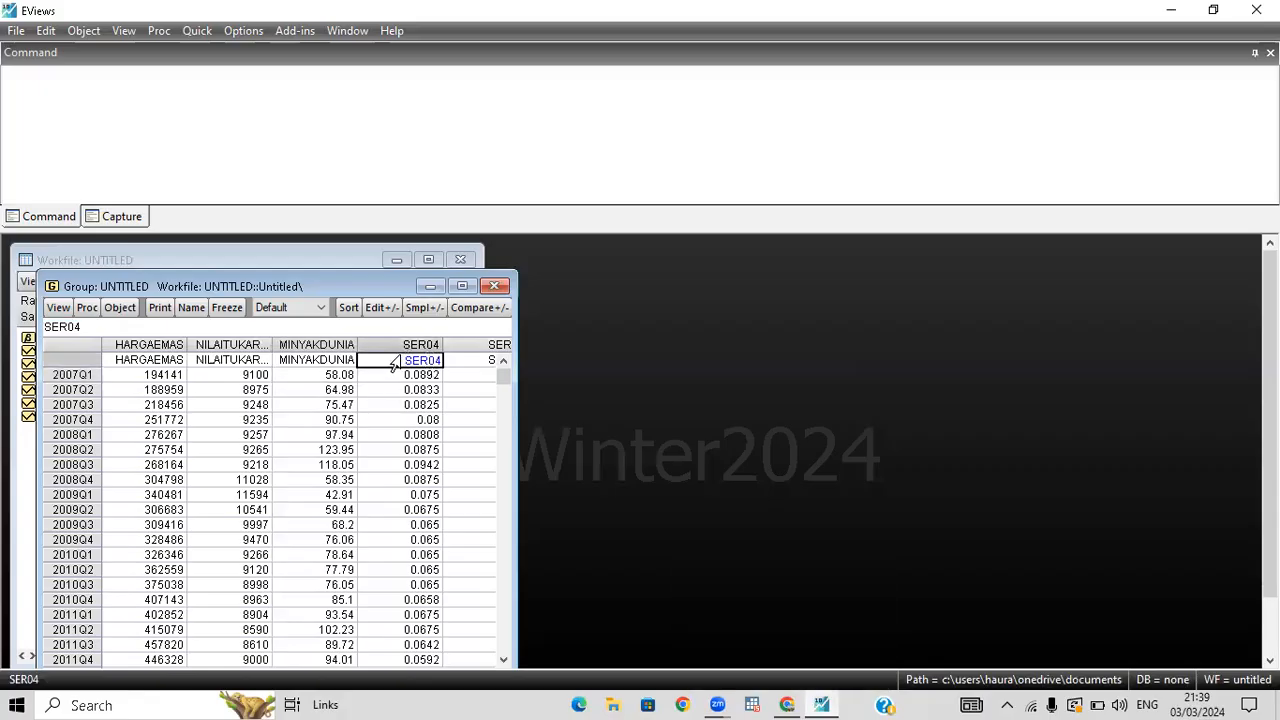
{"action": "double_click", "coordinate": [424, 360]}
{"action": "type", "text": "sukubunga"}
{"action": "key", "text": "Return"}
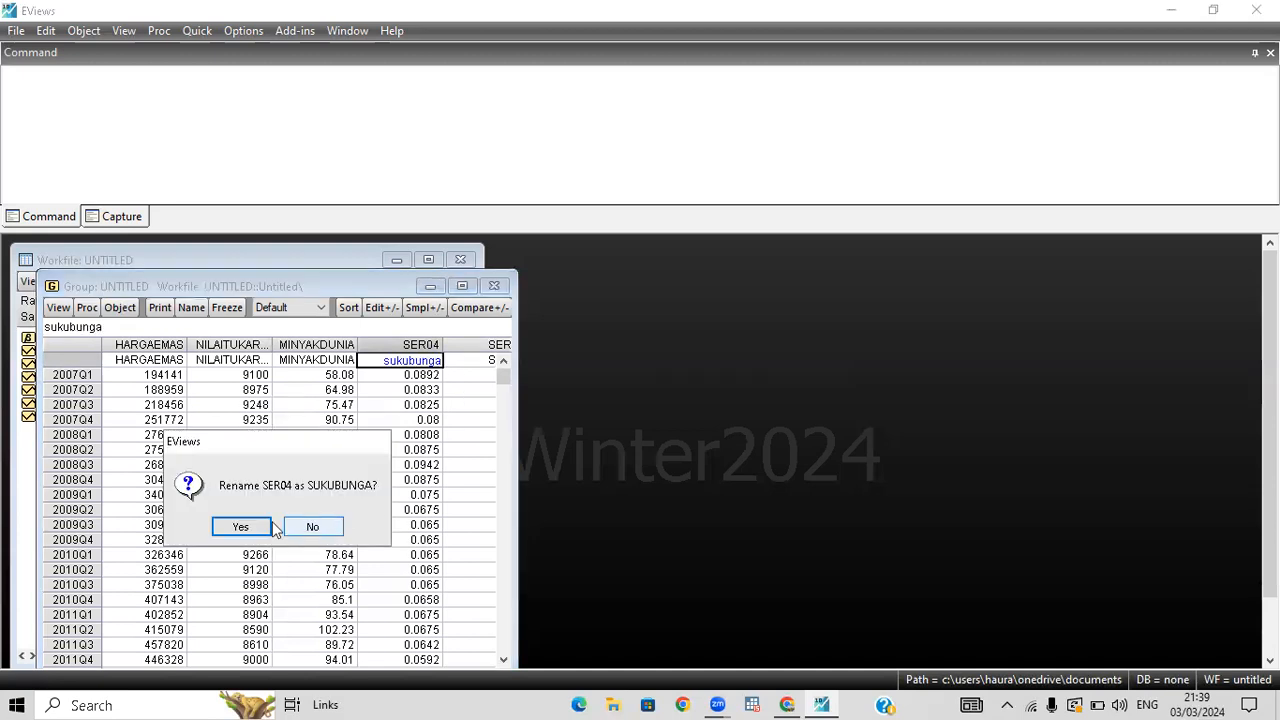
{"action": "left_click", "coordinate": [241, 527]}
Rename the series SER05 as permintaanemas in the group's name row and accept the rename.
{"action": "left_click_drag", "start_coordinate": [230, 525], "coordinate": [449, 349]}
{"action": "left_click", "coordinate": [452, 360]}
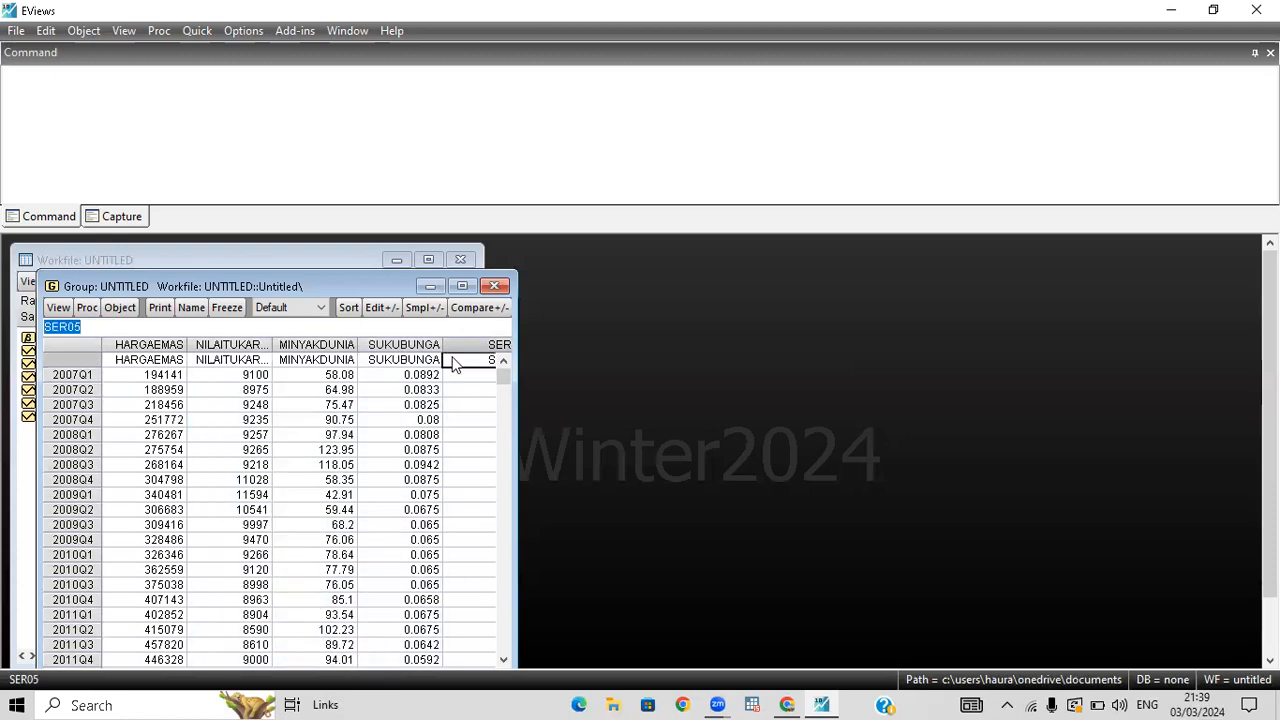
{"action": "key", "text": "Right"}
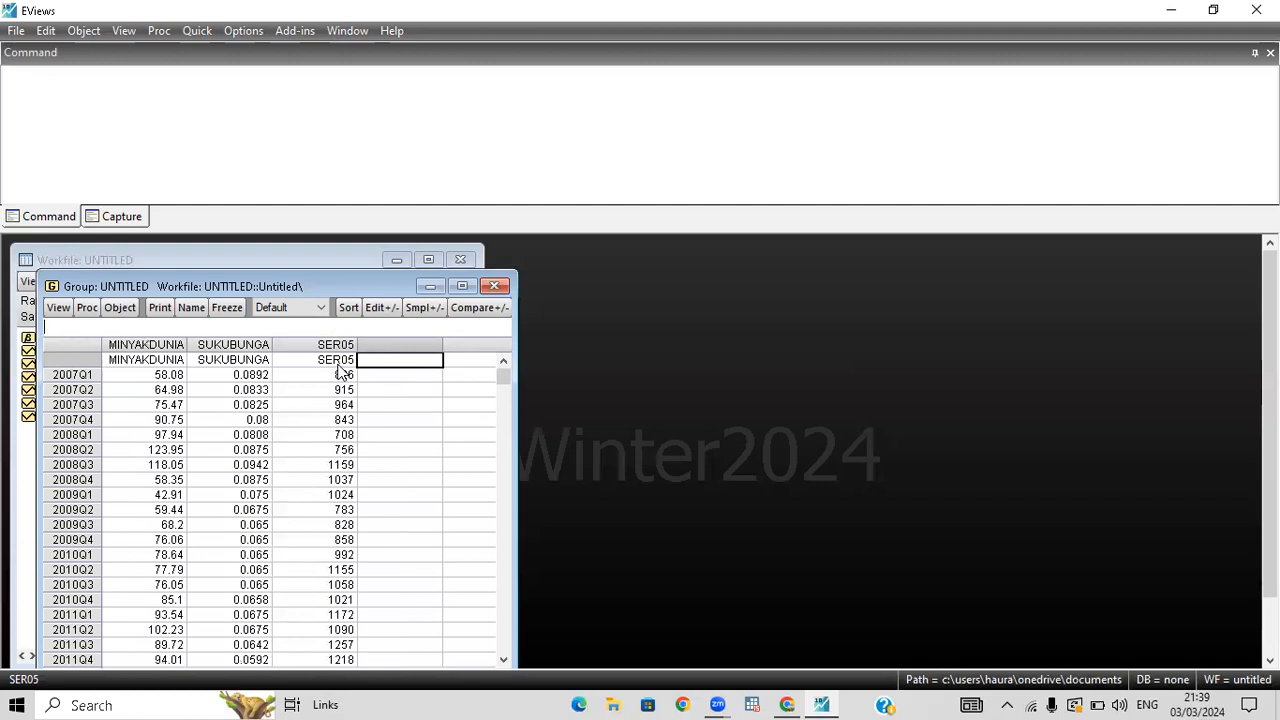
{"action": "left_click", "coordinate": [336, 360]}
{"action": "left_click_drag", "start_coordinate": [324, 352], "coordinate": [408, 360]}
{"action": "type", "text": "perm"}
{"action": "type", "text": "intaan"}
{"action": "type", "text": "emas"}
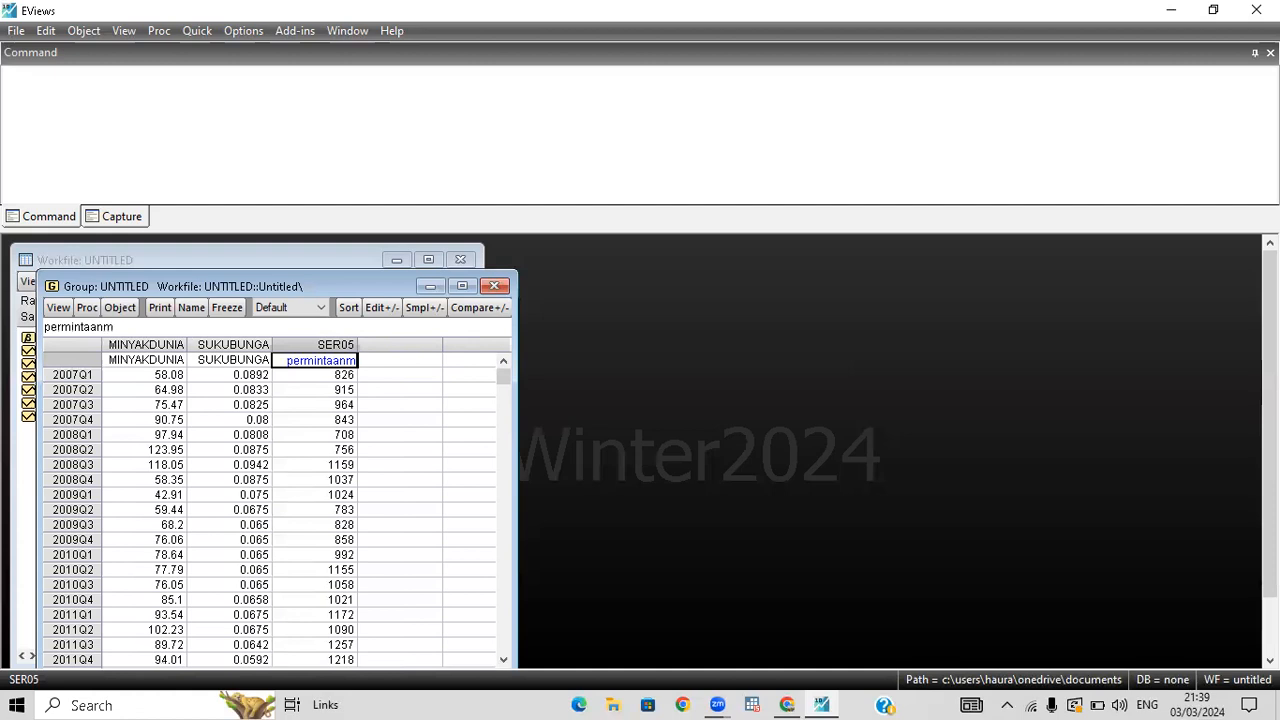
{"action": "key", "text": "Return"}
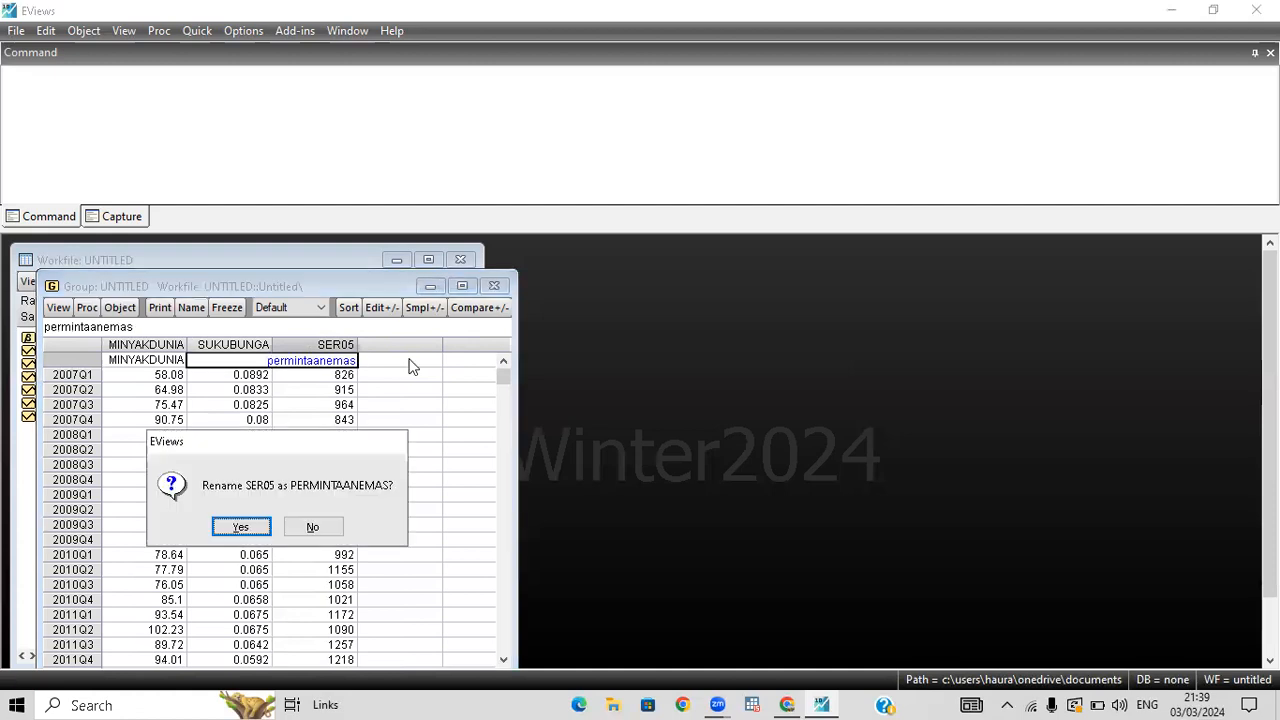
{"action": "left_click", "coordinate": [265, 527]}
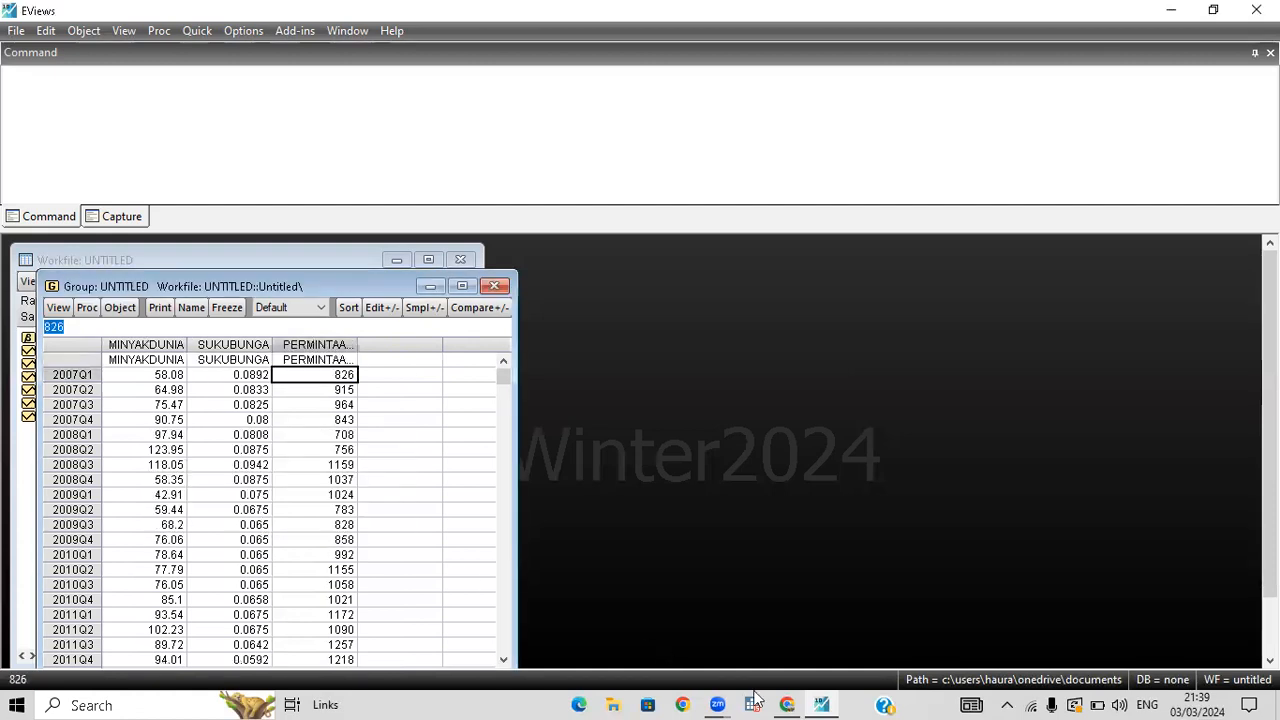
Glance at the spreadsheet headings again, and move the group window off the workfile's series list.
{"action": "left_click", "coordinate": [787, 703]}
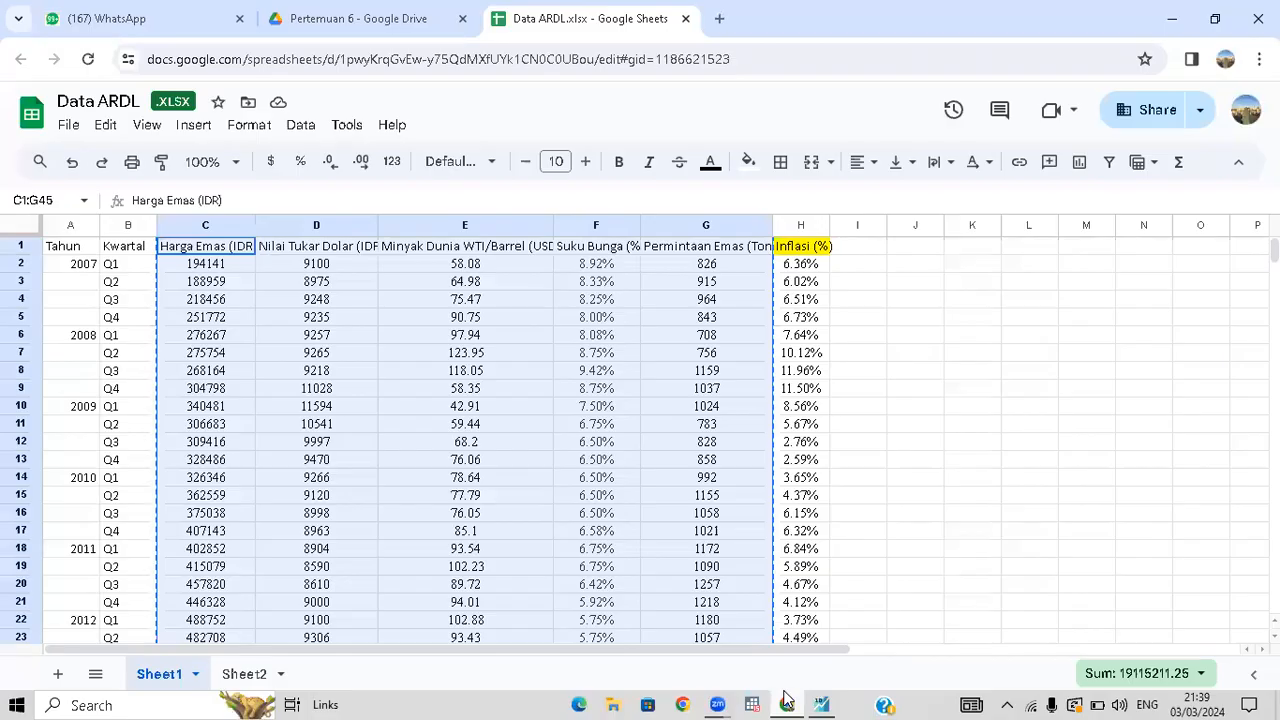
{"action": "left_click", "coordinate": [818, 703]}
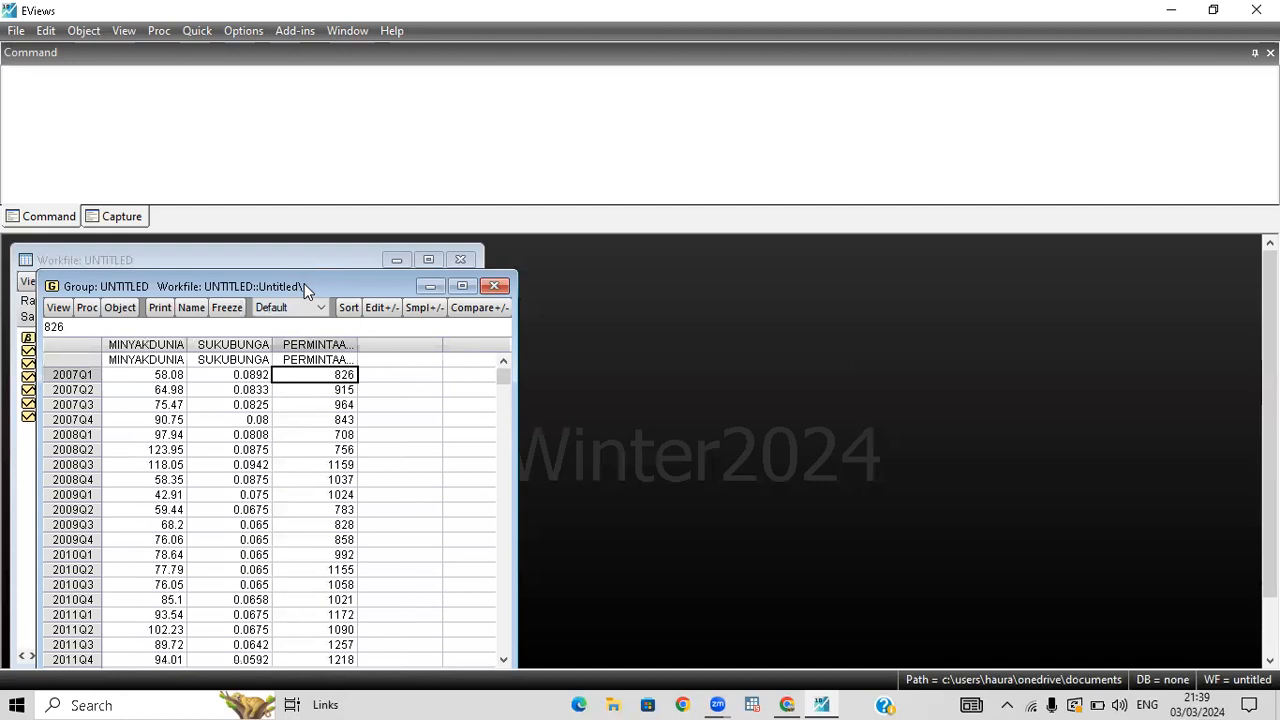
{"action": "left_click_drag", "start_coordinate": [304, 283], "coordinate": [661, 254]}
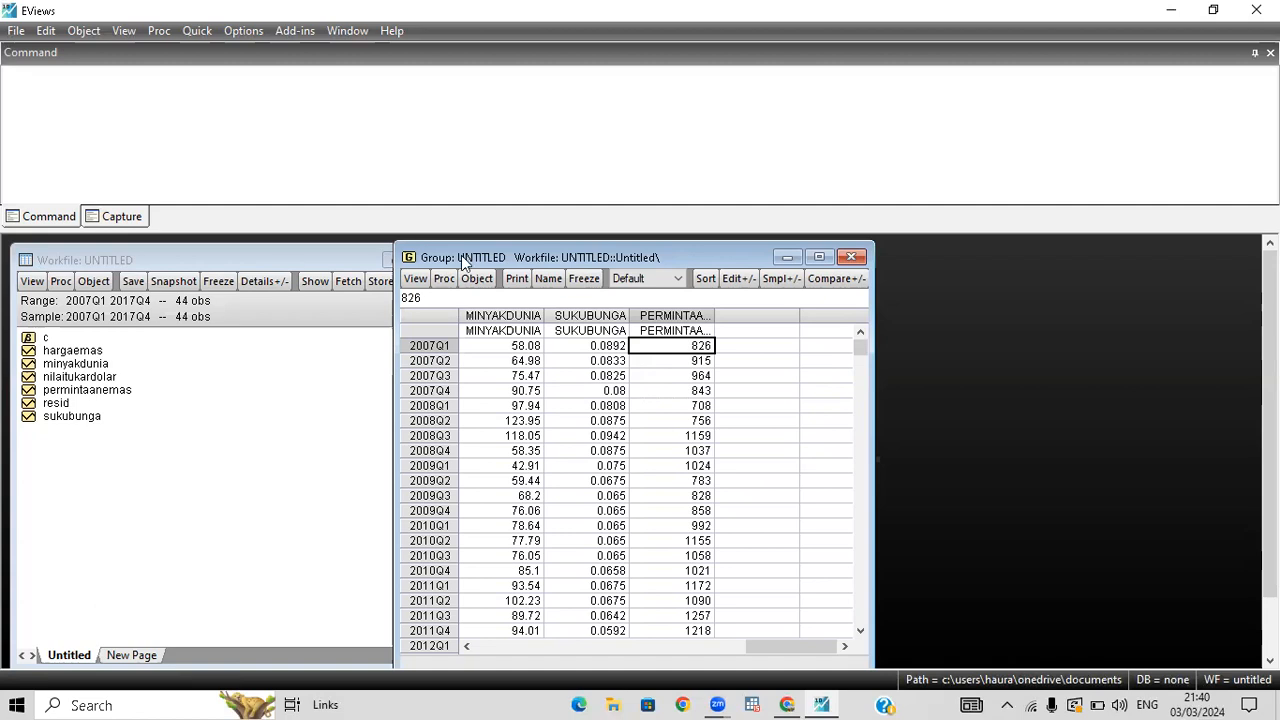
{"action": "left_click_drag", "start_coordinate": [437, 260], "coordinate": [411, 259]}
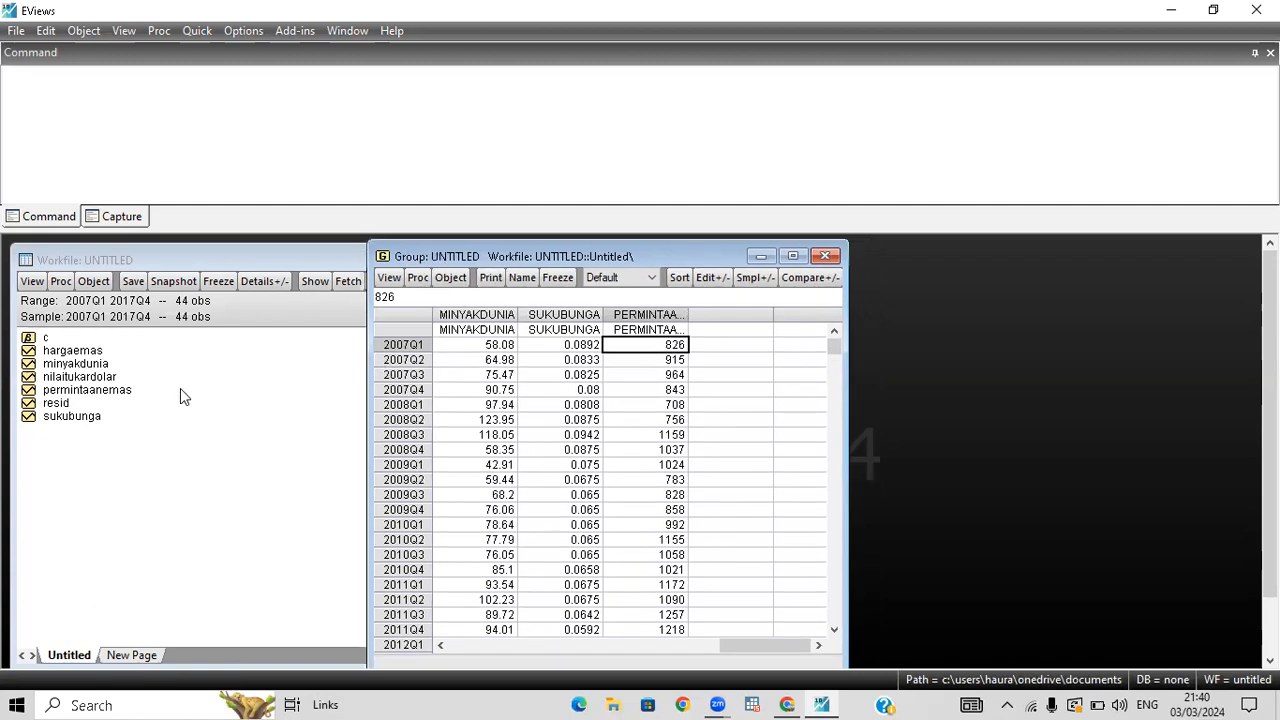
Open the hargaemas series and run an Augmented Dickey-Fuller unit root test in level with intercept.
{"action": "double_click", "coordinate": [77, 352]}
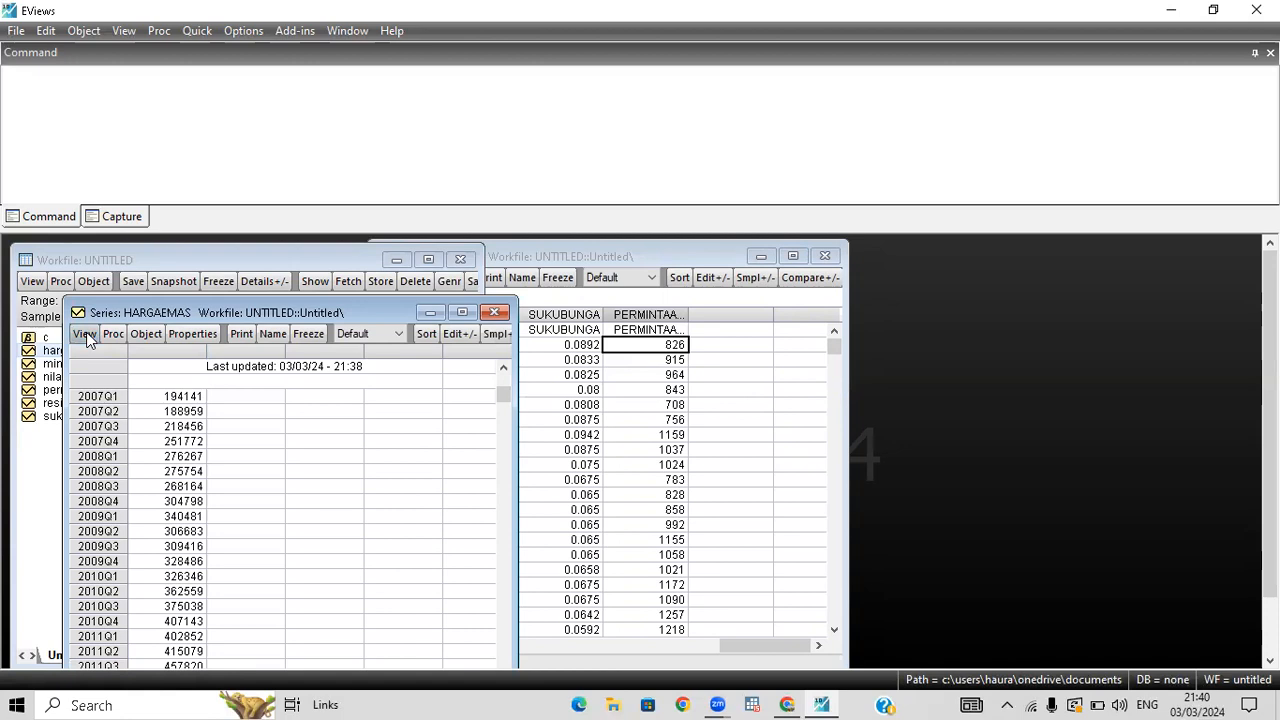
{"action": "left_click", "coordinate": [84, 334]}
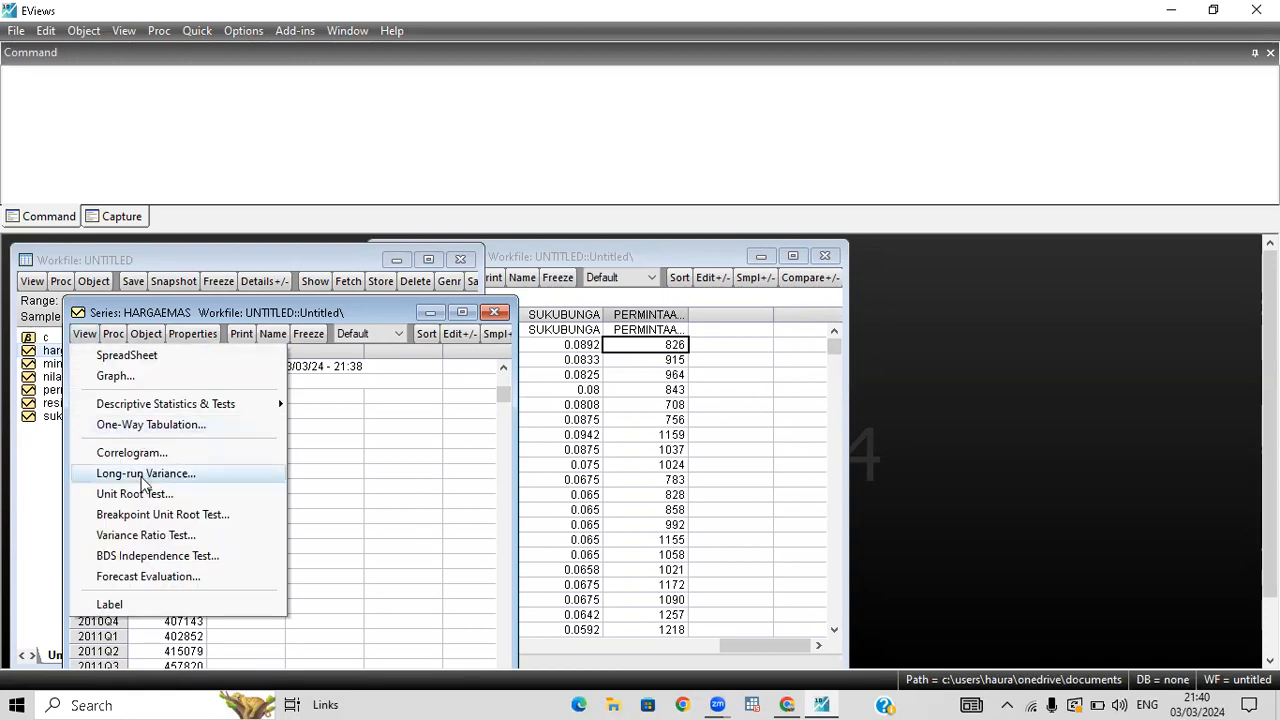
{"action": "left_click", "coordinate": [143, 494]}
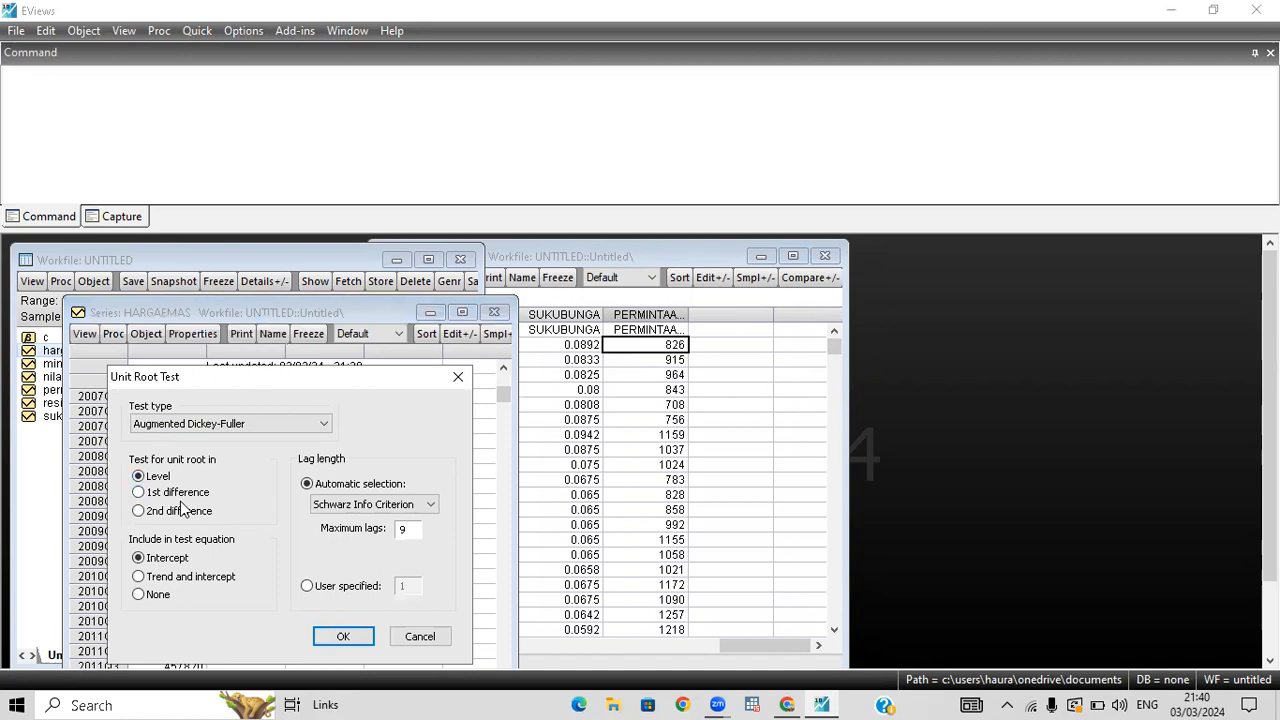
{"action": "left_click", "coordinate": [334, 636]}
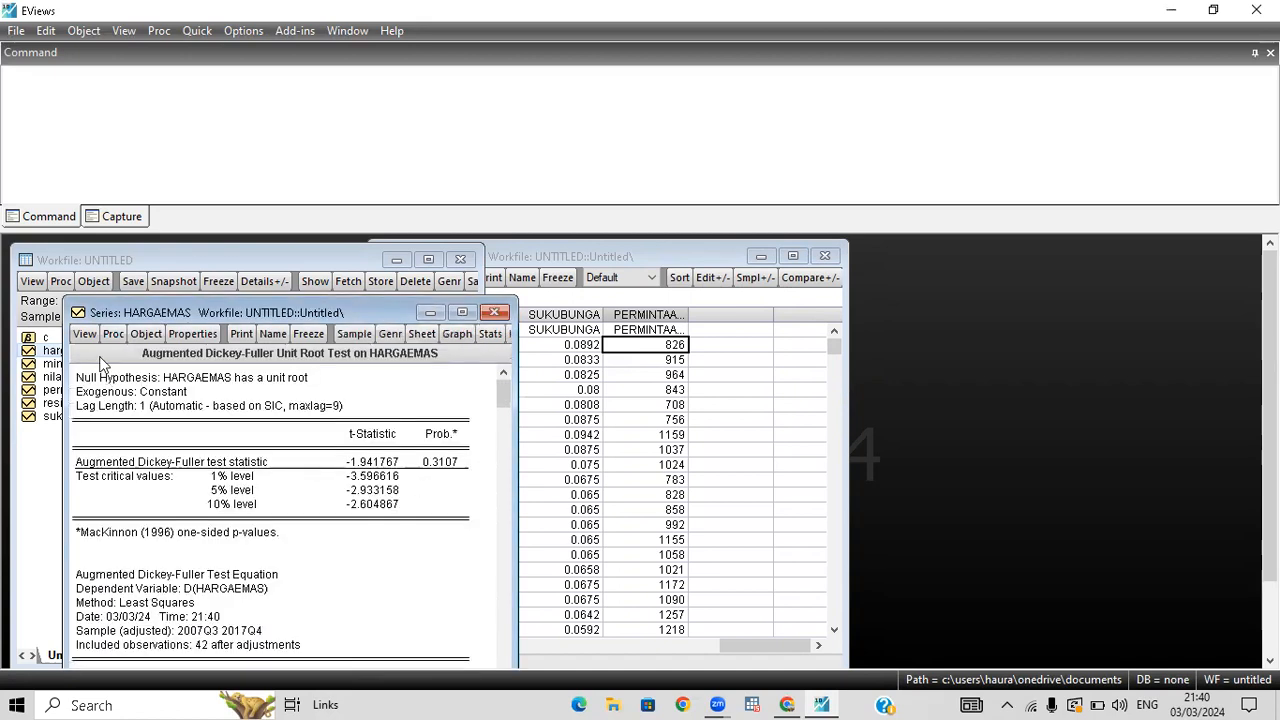
Rerun the Augmented Dickey-Fuller test on hargaemas in 1st difference with intercept, and close the series window after viewing the result.
{"action": "left_click", "coordinate": [95, 340]}
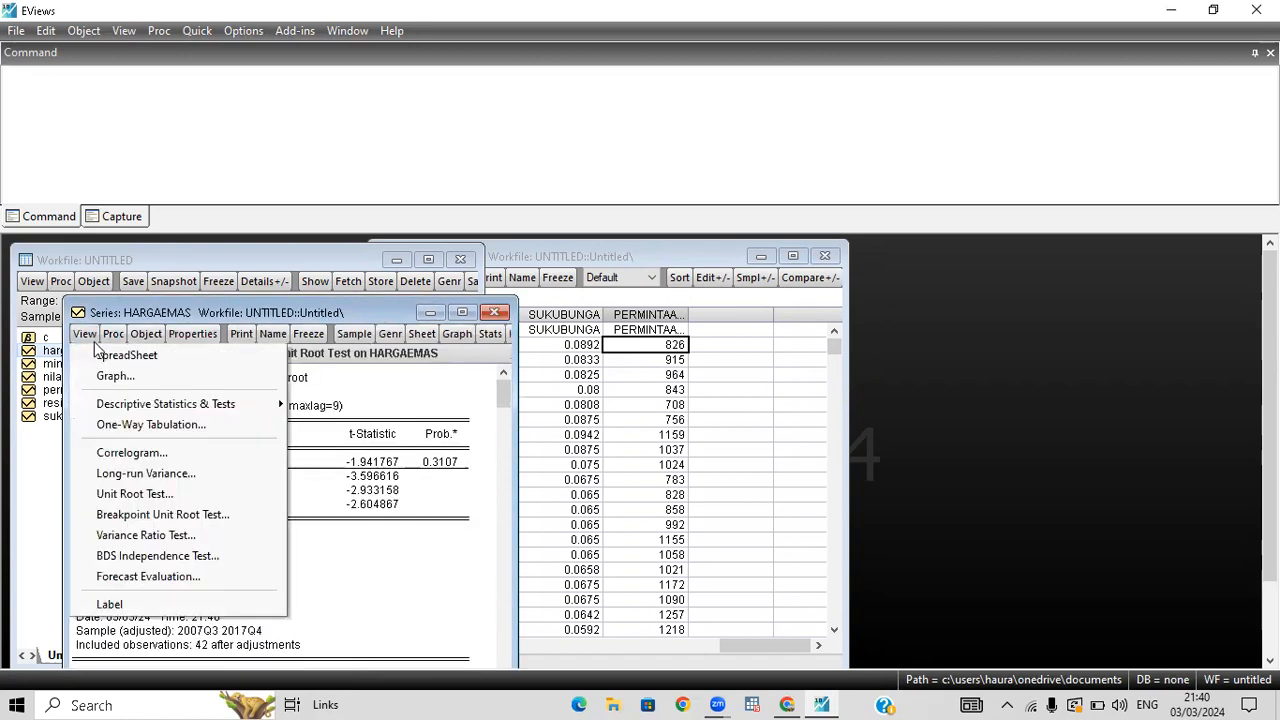
{"action": "left_click", "coordinate": [167, 500]}
{"action": "left_click", "coordinate": [138, 492]}
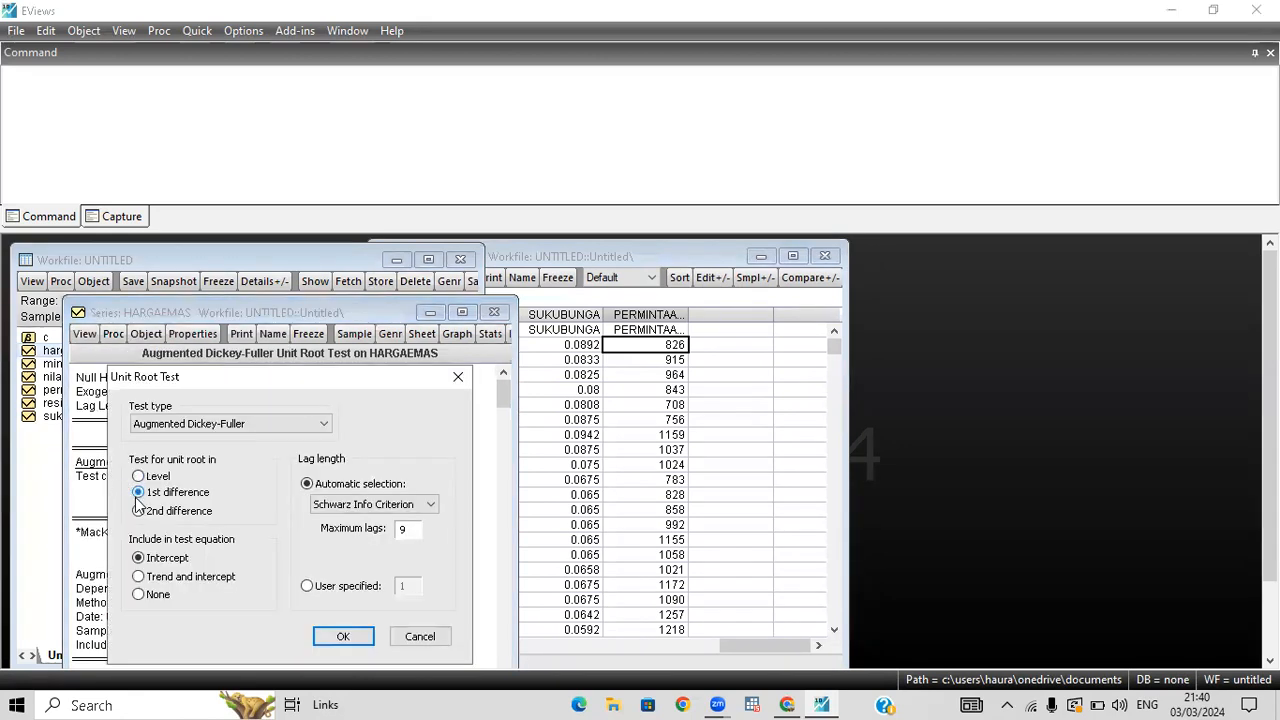
{"action": "left_click", "coordinate": [343, 637]}
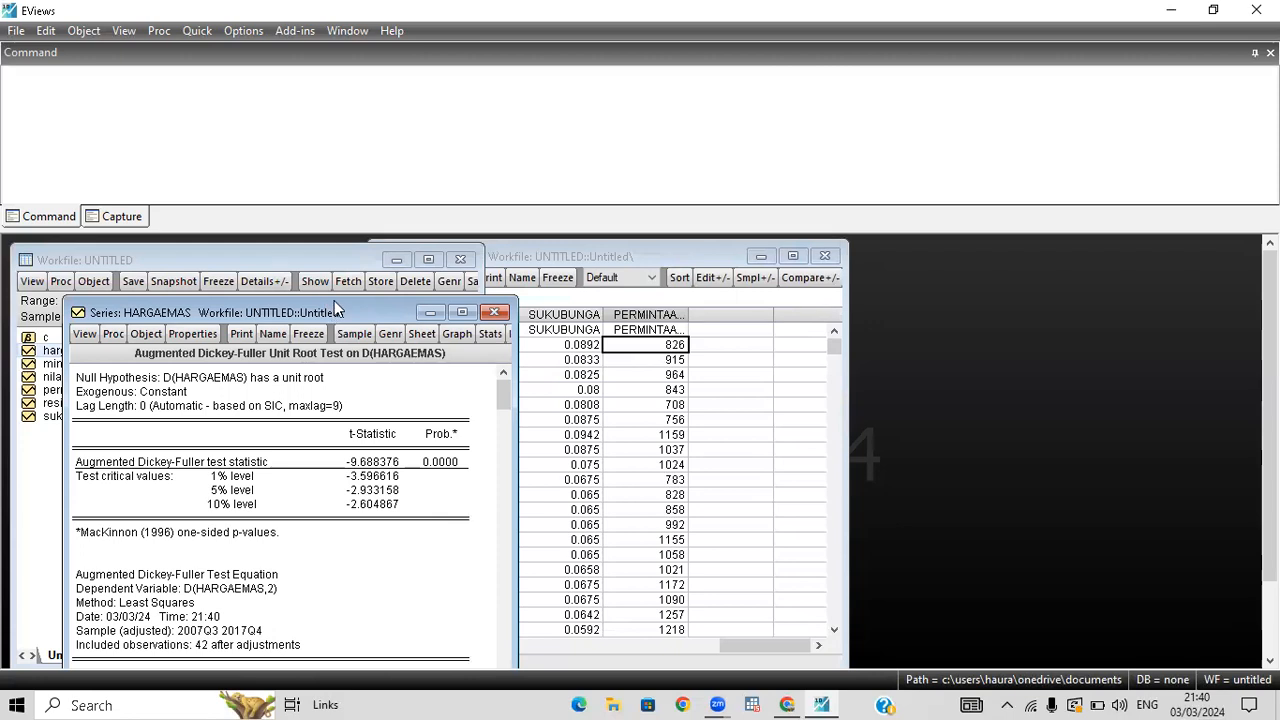
{"action": "left_click_drag", "start_coordinate": [336, 307], "coordinate": [349, 262]}
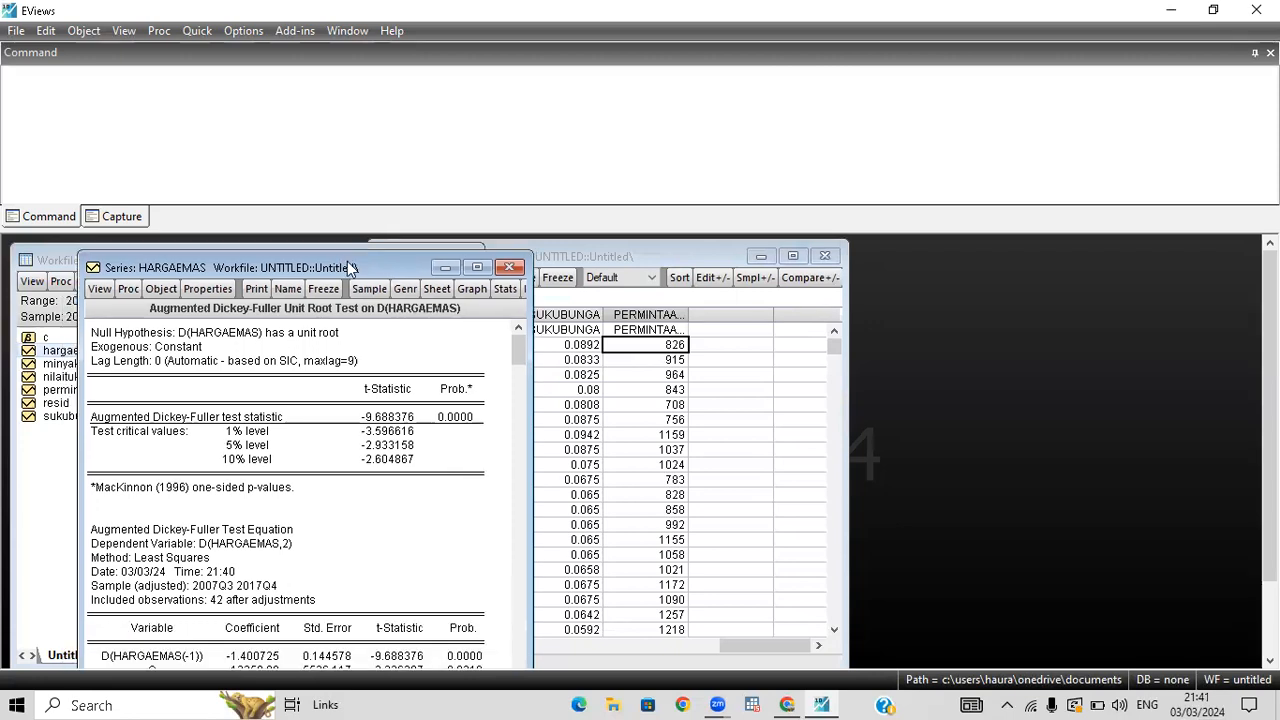
{"action": "left_click", "coordinate": [509, 267]}
Open the minyakdunia series and run an Augmented Dickey-Fuller unit root test in level with intercept.
{"action": "double_click", "coordinate": [103, 363]}
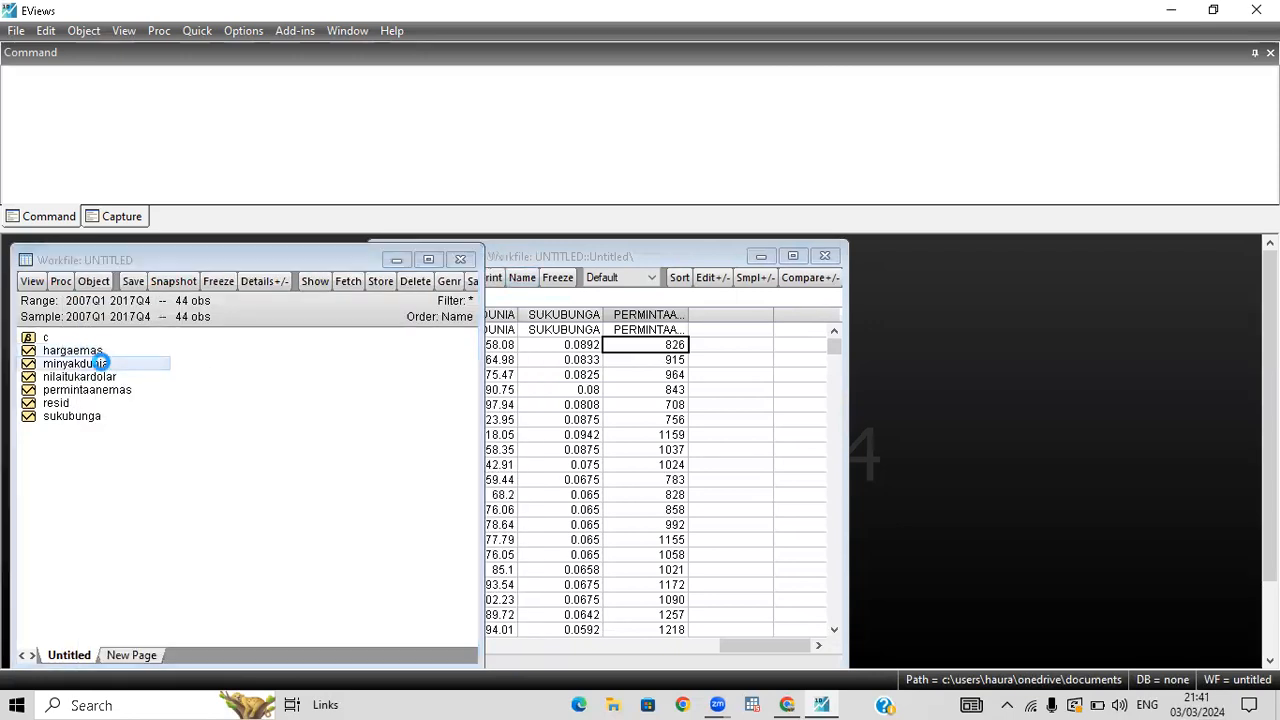
{"action": "left_click", "coordinate": [110, 360]}
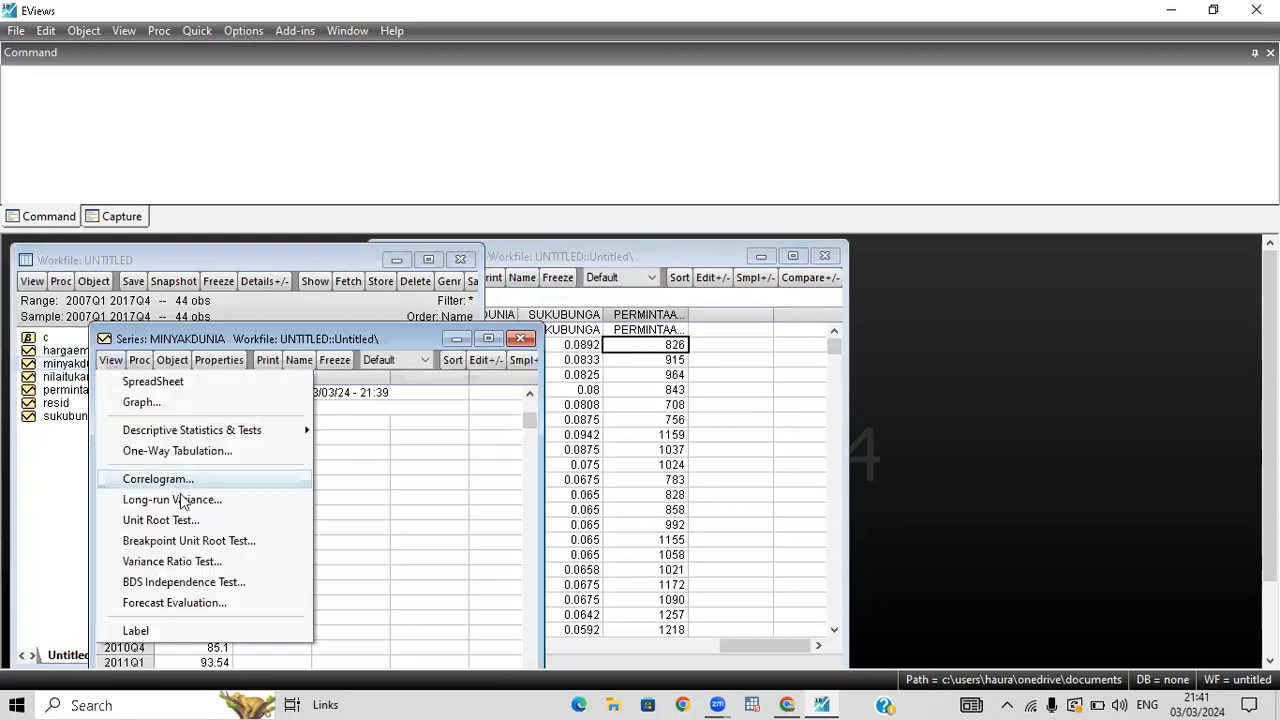
{"action": "left_click", "coordinate": [183, 521]}
{"action": "left_click", "coordinate": [165, 499]}
{"action": "left_click", "coordinate": [369, 660]}
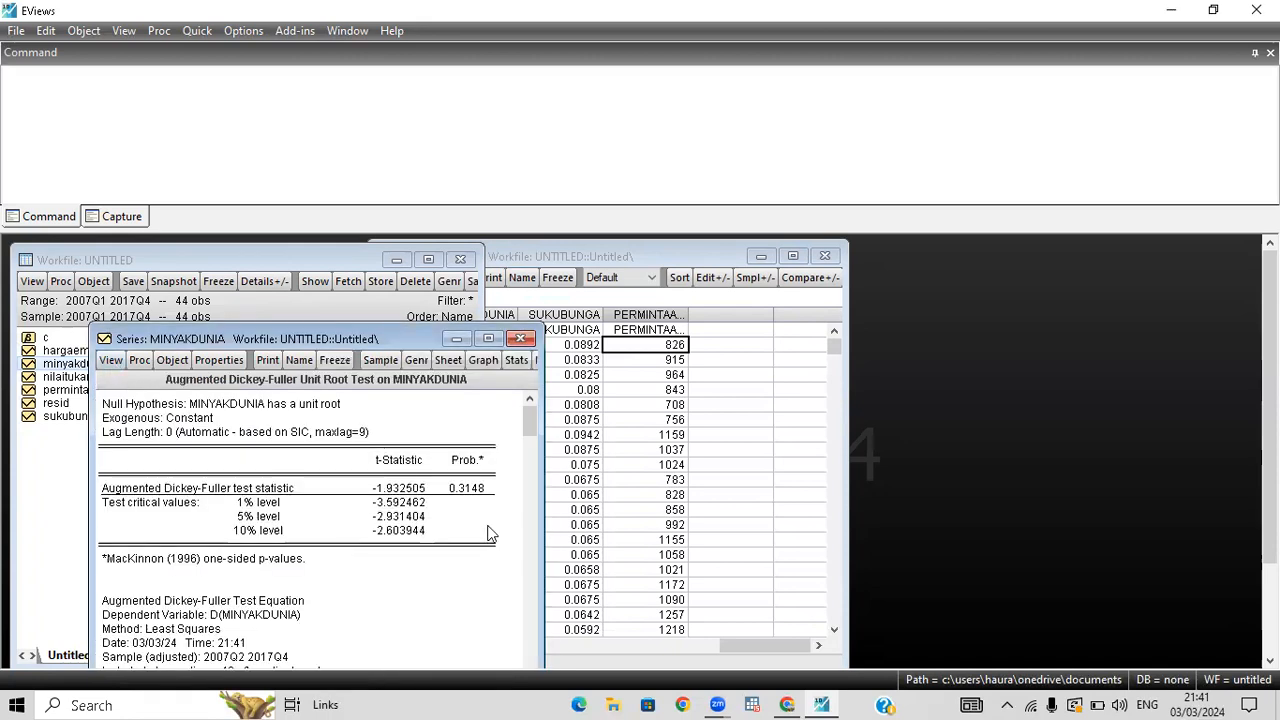
Rerun the Augmented Dickey-Fuller test on minyakdunia in 1st difference with intercept, and close the series window after viewing the result.
{"action": "left_click", "coordinate": [112, 364]}
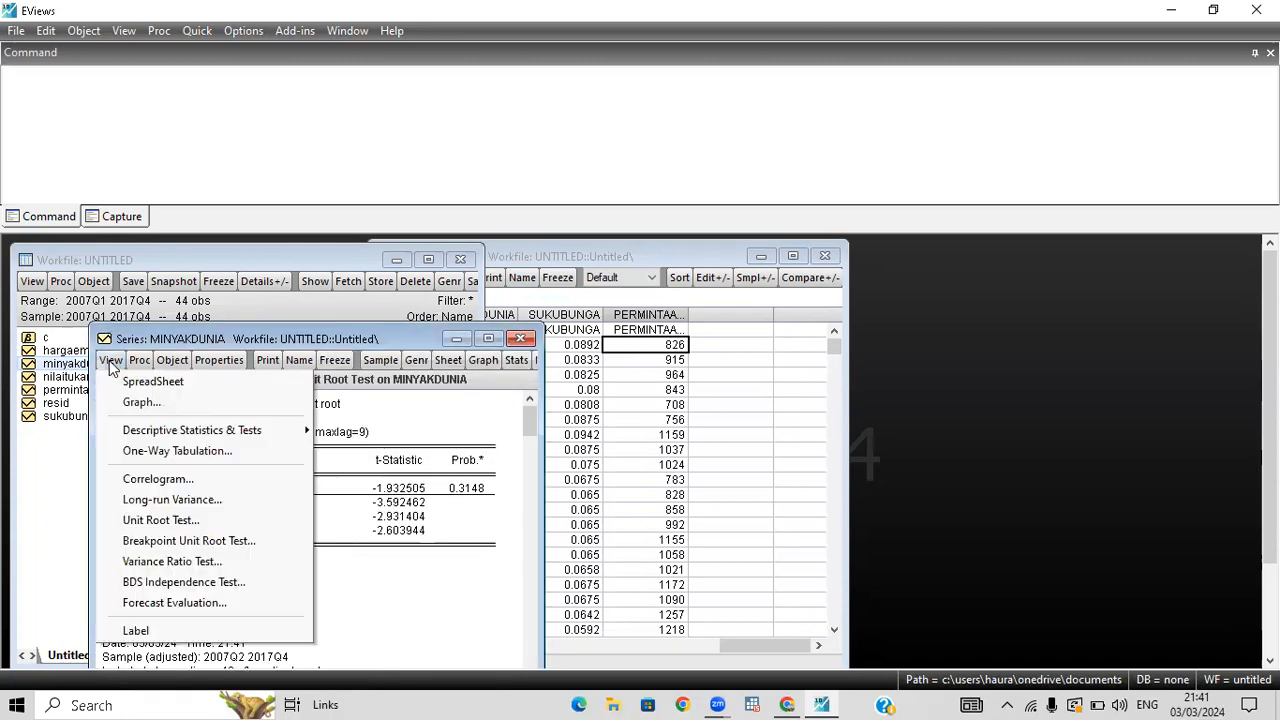
{"action": "left_click", "coordinate": [162, 520]}
{"action": "left_click", "coordinate": [165, 516]}
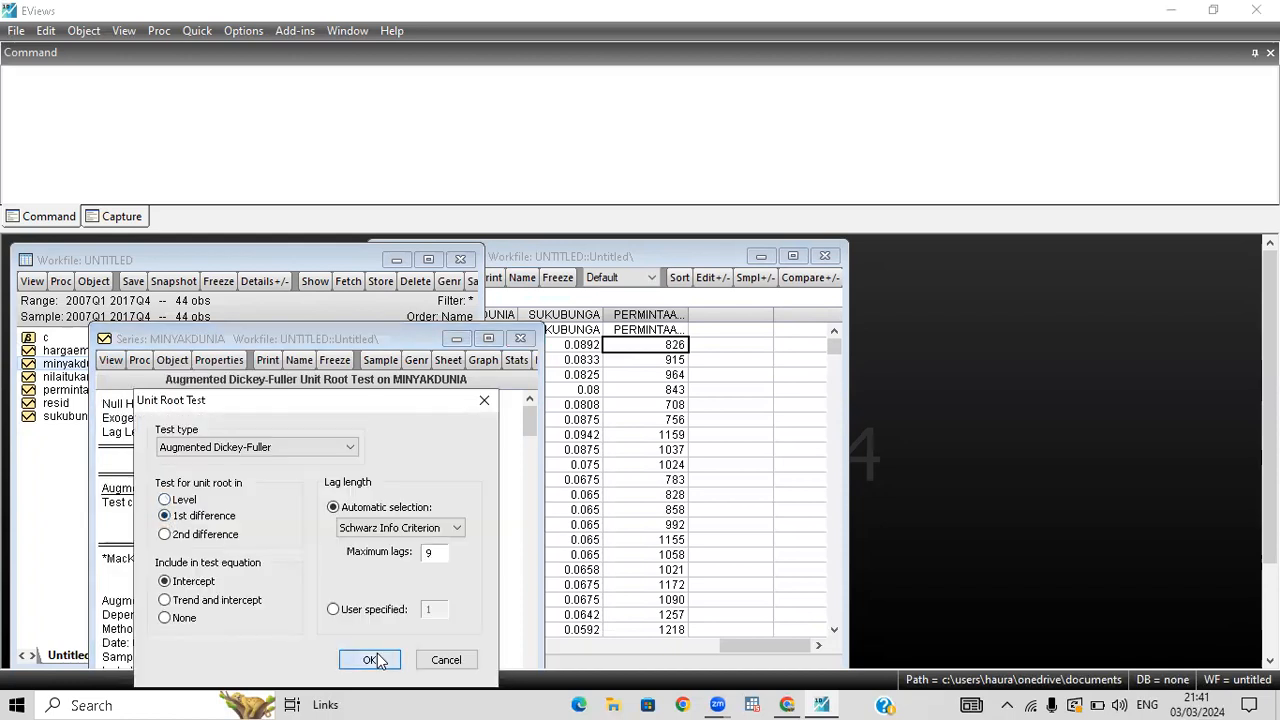
{"action": "left_click", "coordinate": [371, 658]}
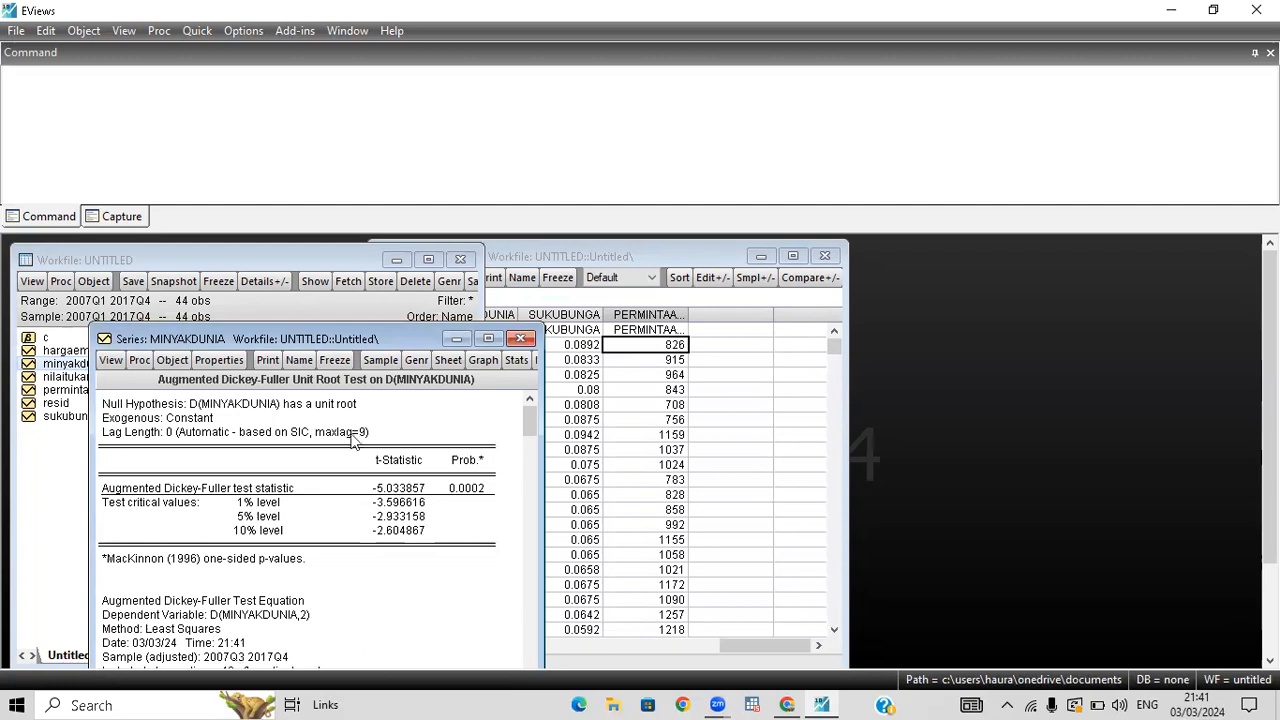
{"action": "left_click", "coordinate": [520, 338]}
Open the nilaitukardolar series and run an Augmented Dickey-Fuller unit root test in level with intercept.
{"action": "double_click", "coordinate": [118, 376]}
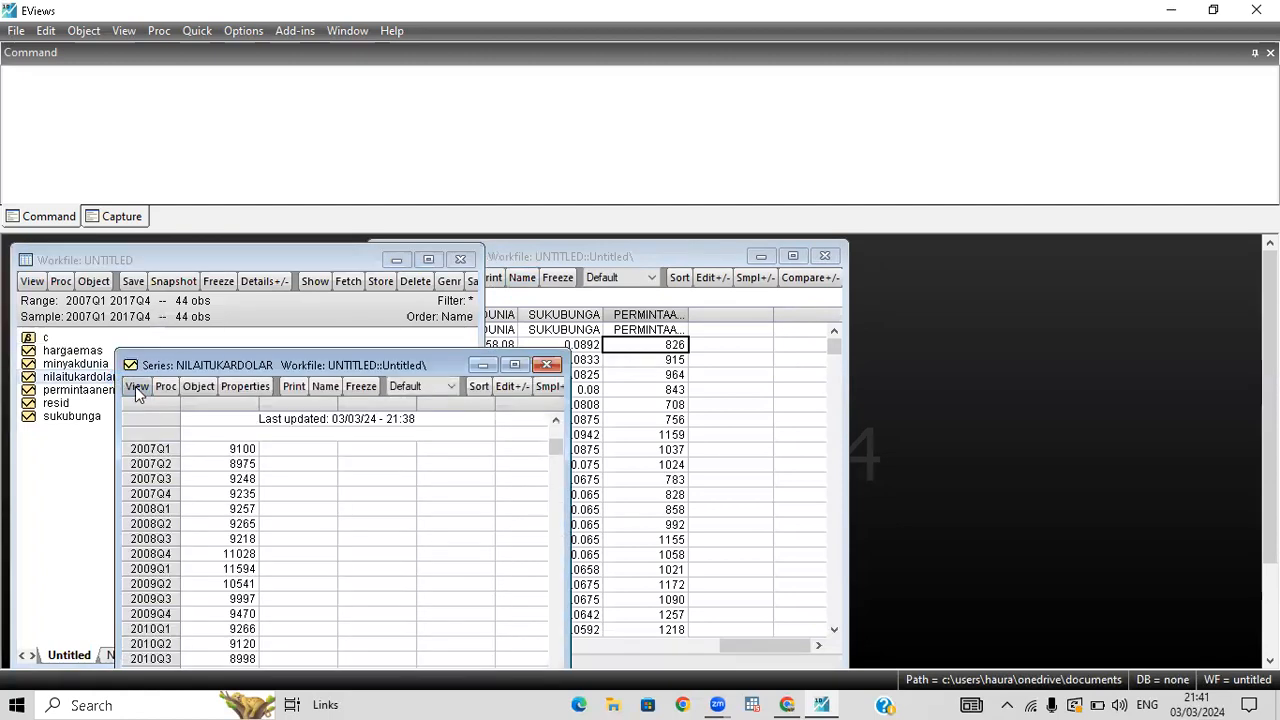
{"action": "left_click", "coordinate": [136, 387]}
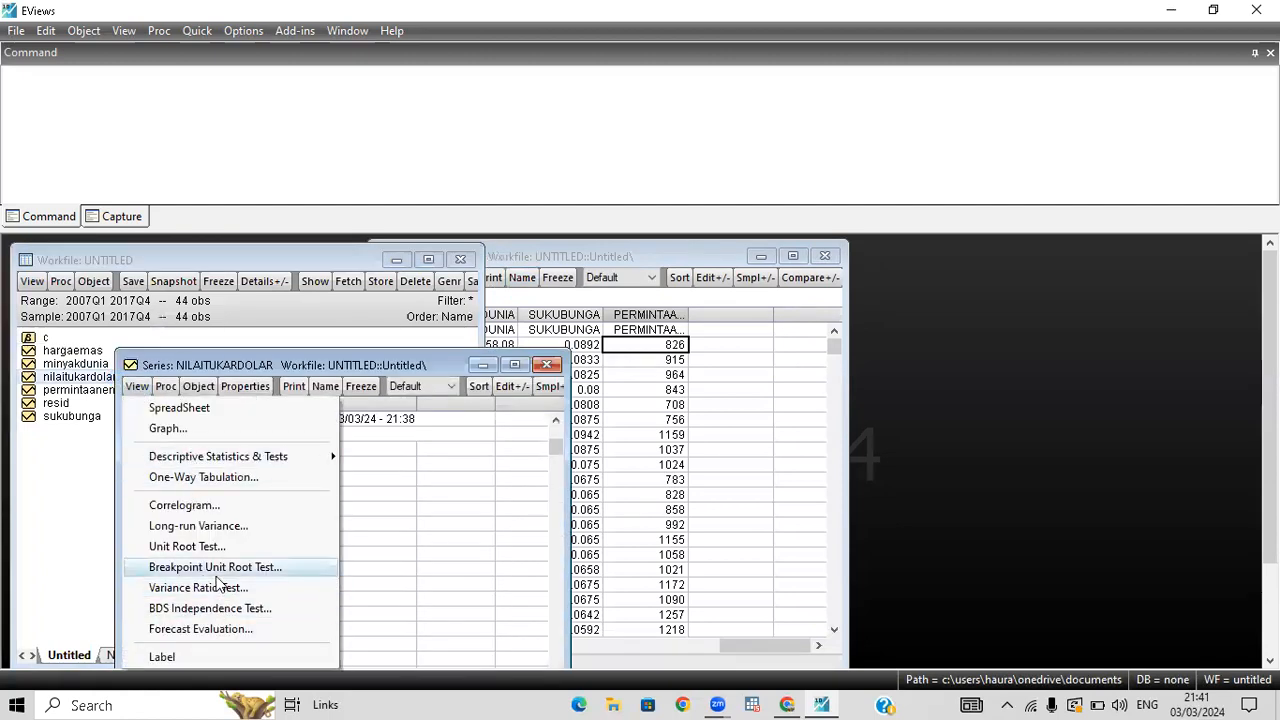
{"action": "left_click", "coordinate": [197, 546]}
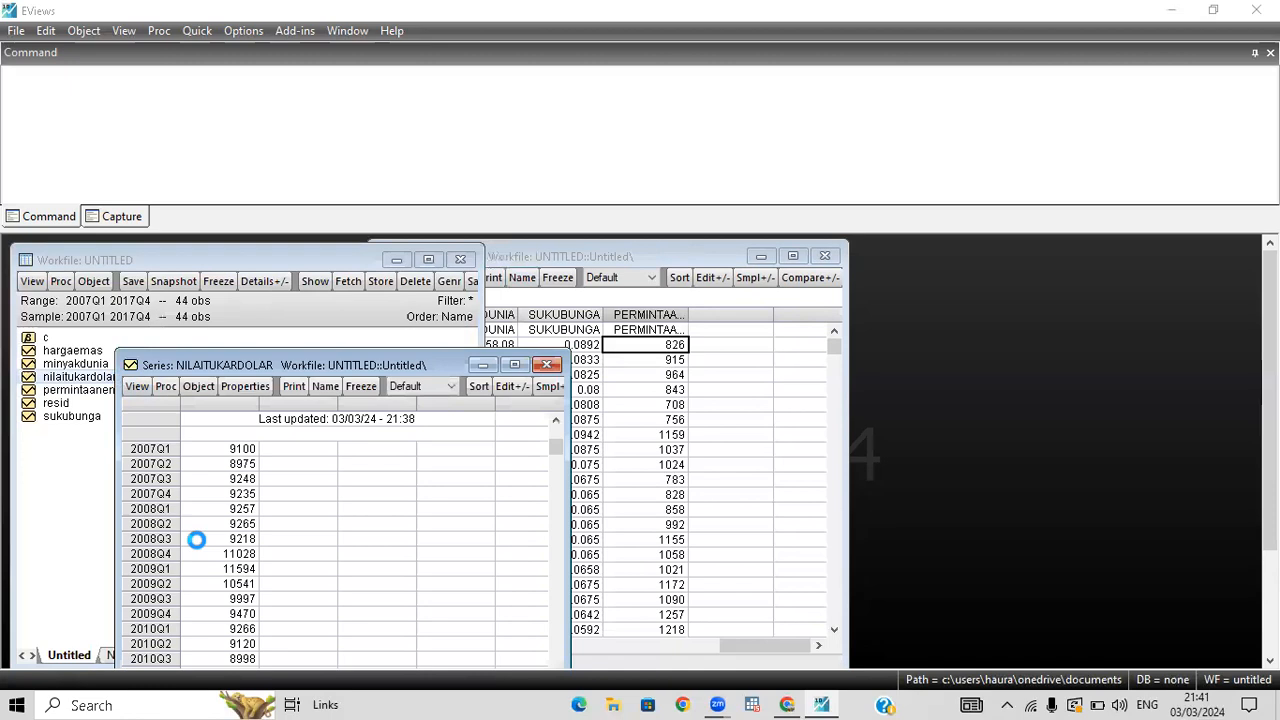
{"action": "left_click", "coordinate": [395, 660]}
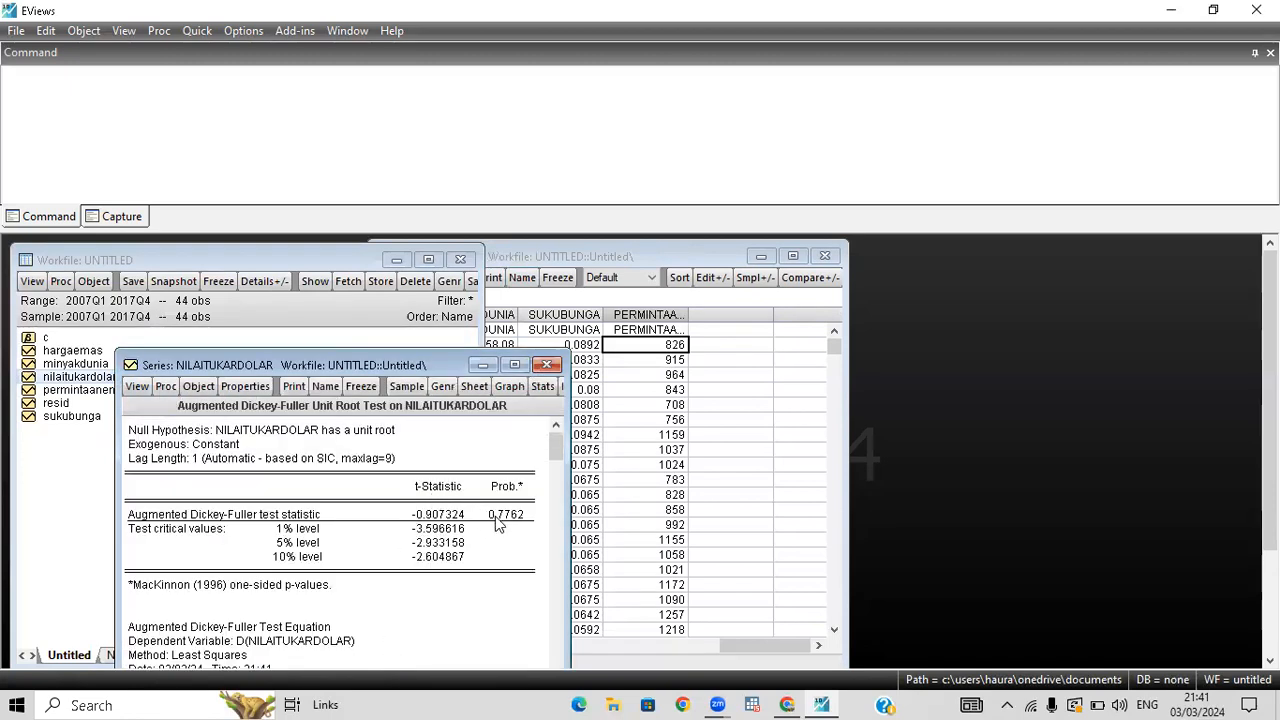
Rerun the Augmented Dickey-Fuller test on nilaitukardolar in 1st difference with intercept, and close the series window after viewing the result.
{"action": "left_click", "coordinate": [137, 387]}
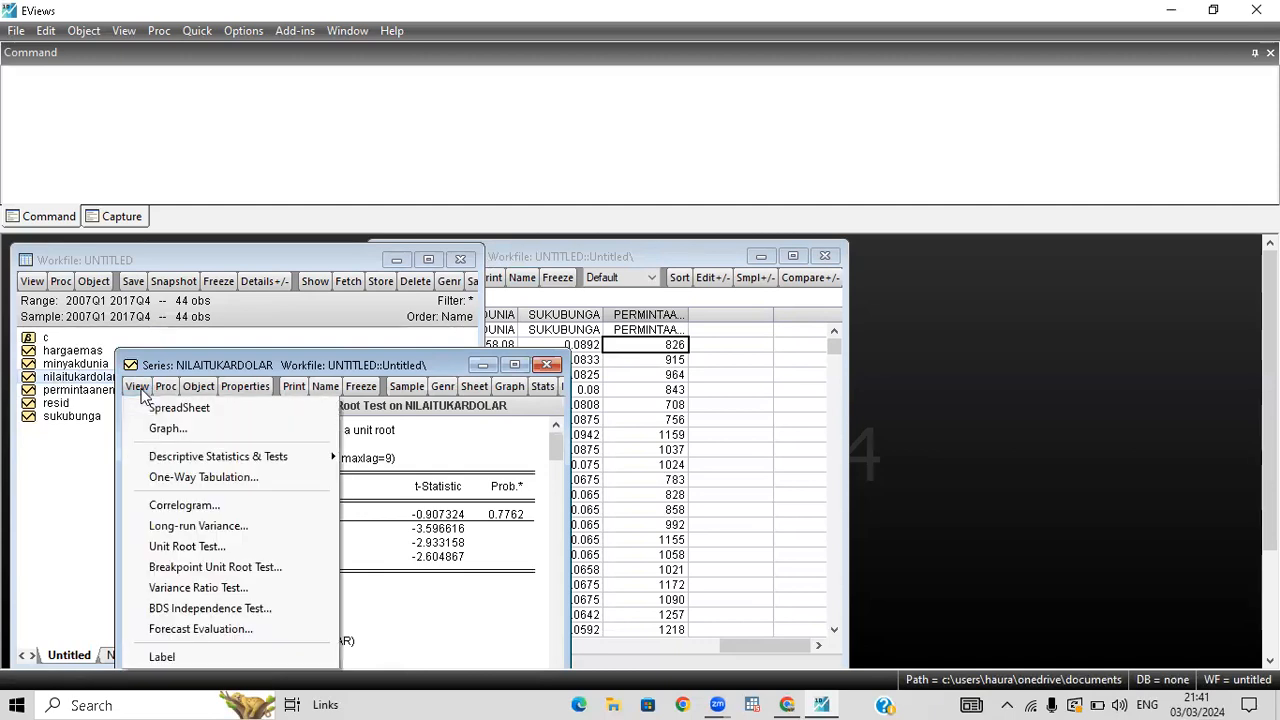
{"action": "left_click", "coordinate": [222, 547]}
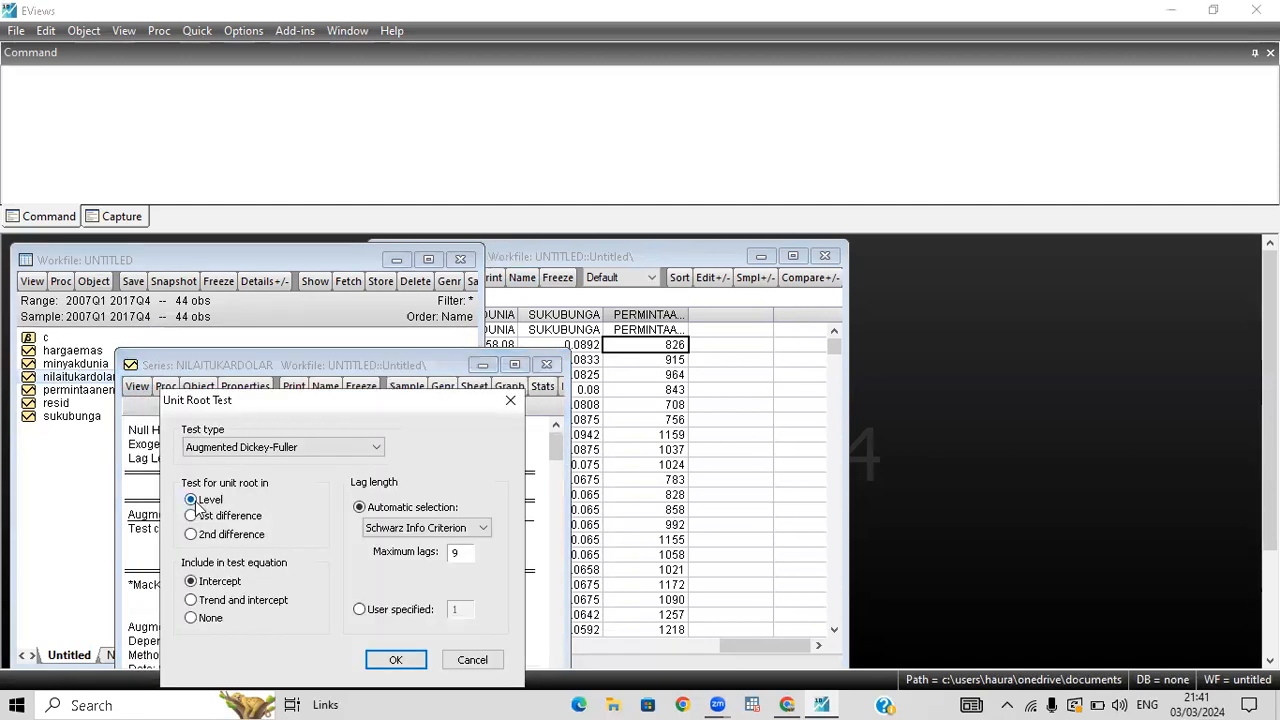
{"action": "left_click", "coordinate": [193, 515]}
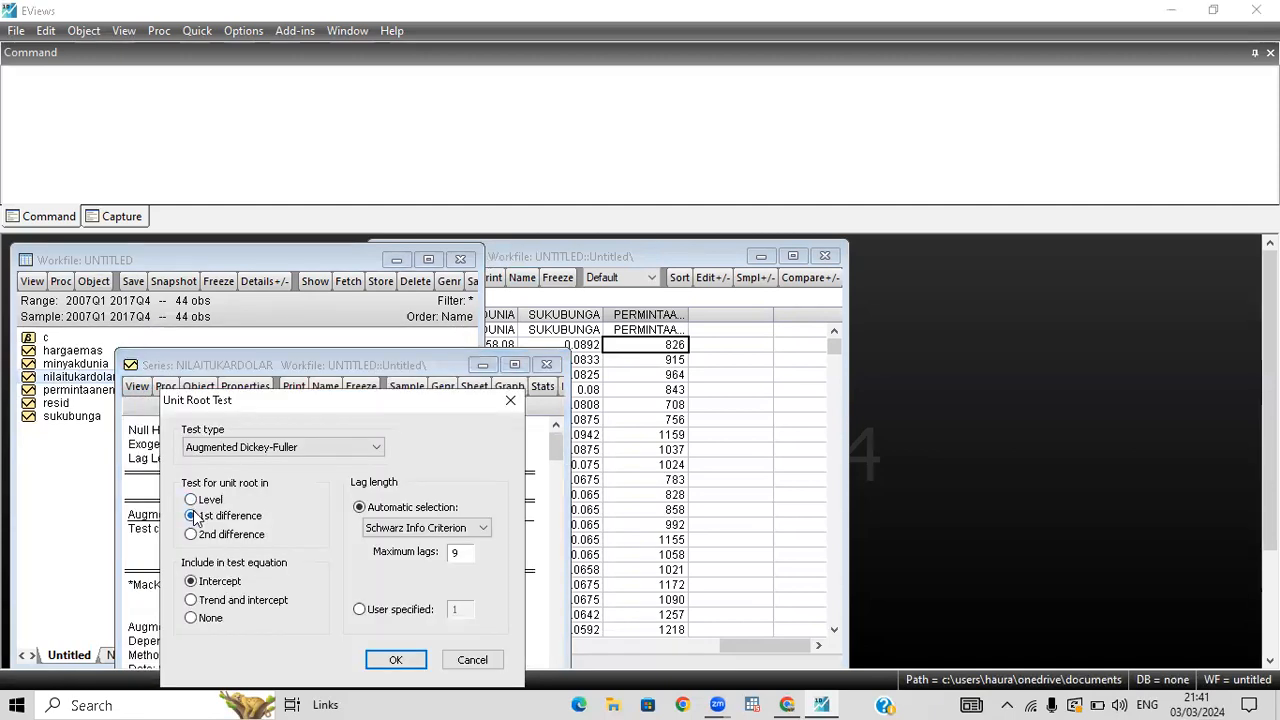
{"action": "left_click", "coordinate": [396, 660]}
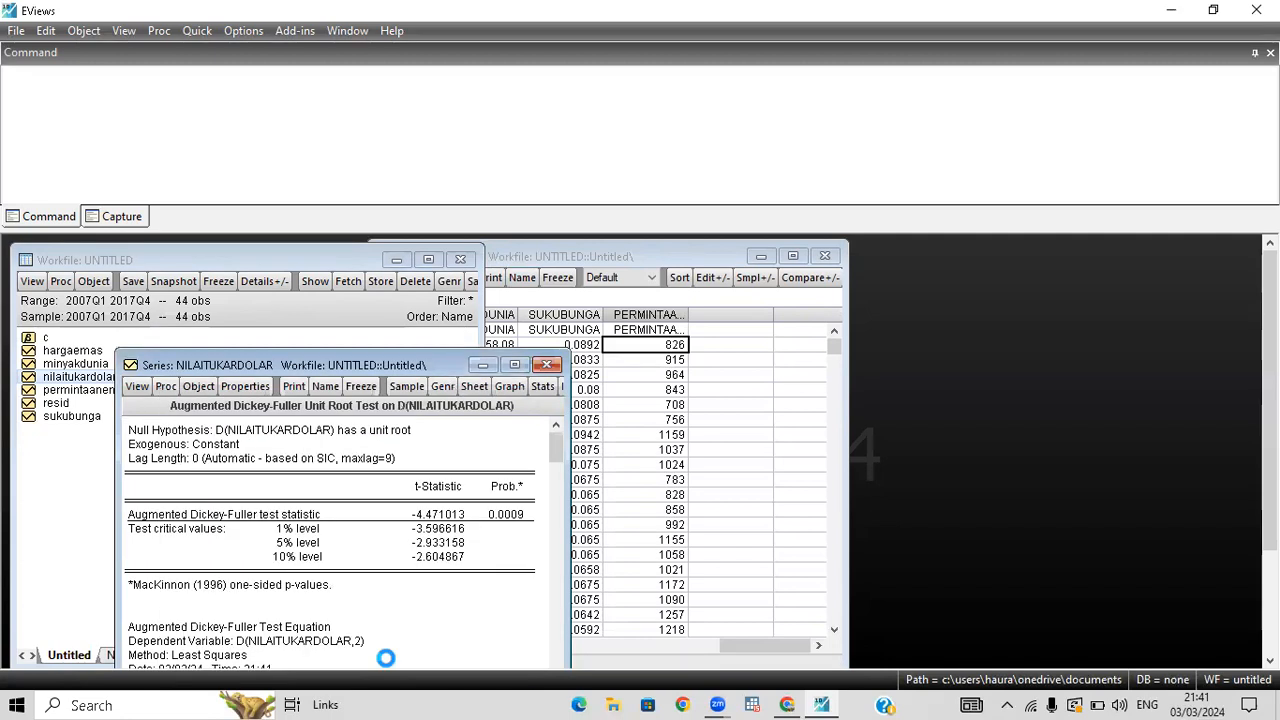
{"action": "left_click", "coordinate": [547, 364]}
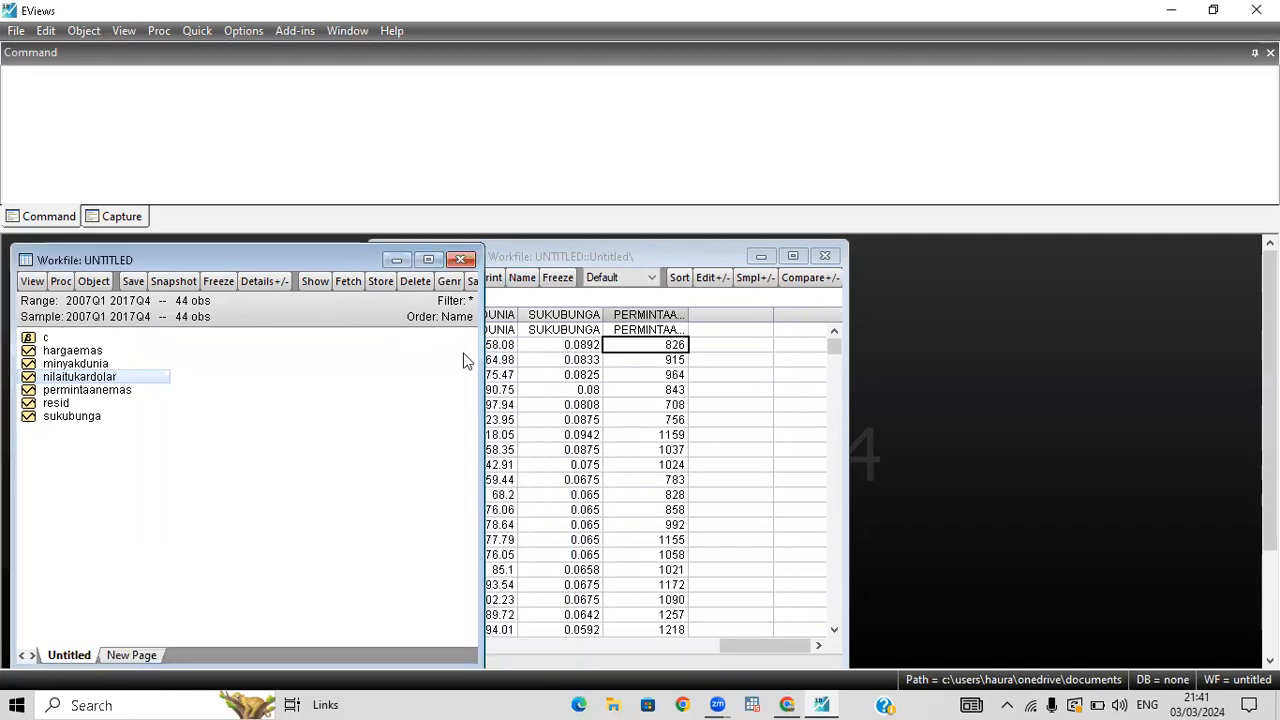
Run an Augmented Dickey-Fuller unit root test on the permintaanemas series in level with intercept, and close its window after viewing the result.
{"action": "left_click", "coordinate": [102, 403]}
{"action": "double_click", "coordinate": [104, 392]}
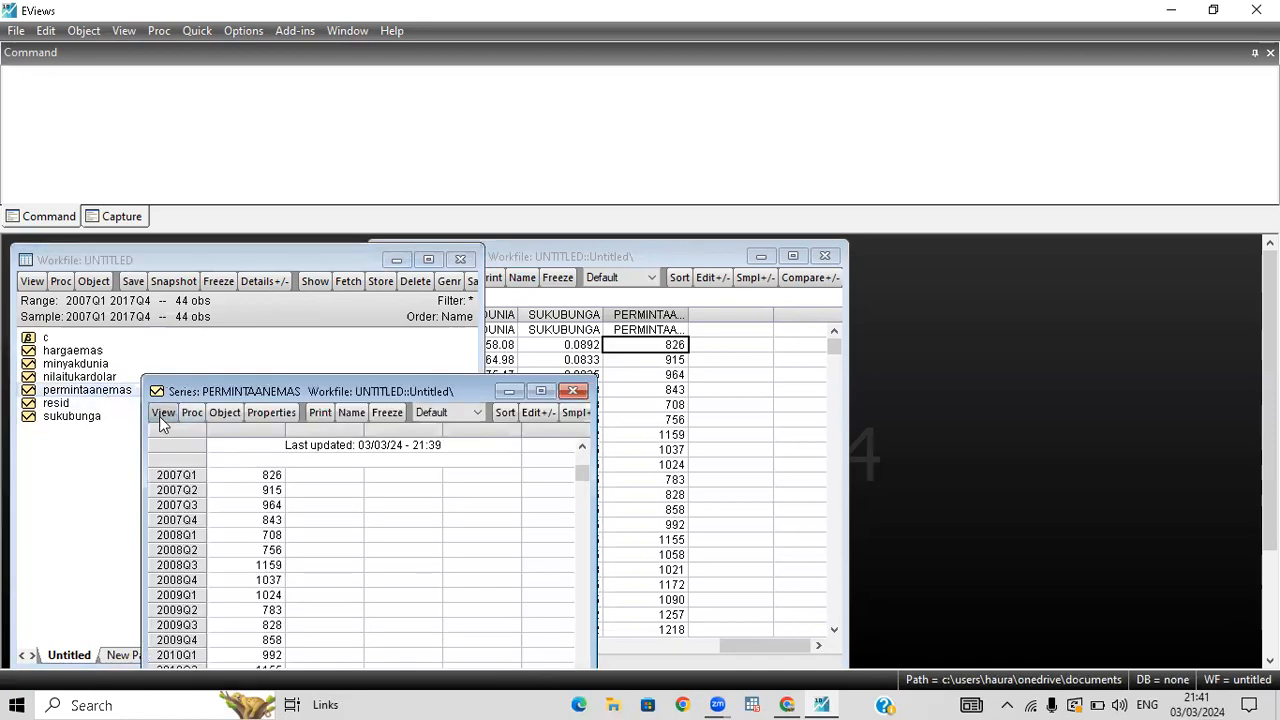
{"action": "left_click", "coordinate": [159, 416]}
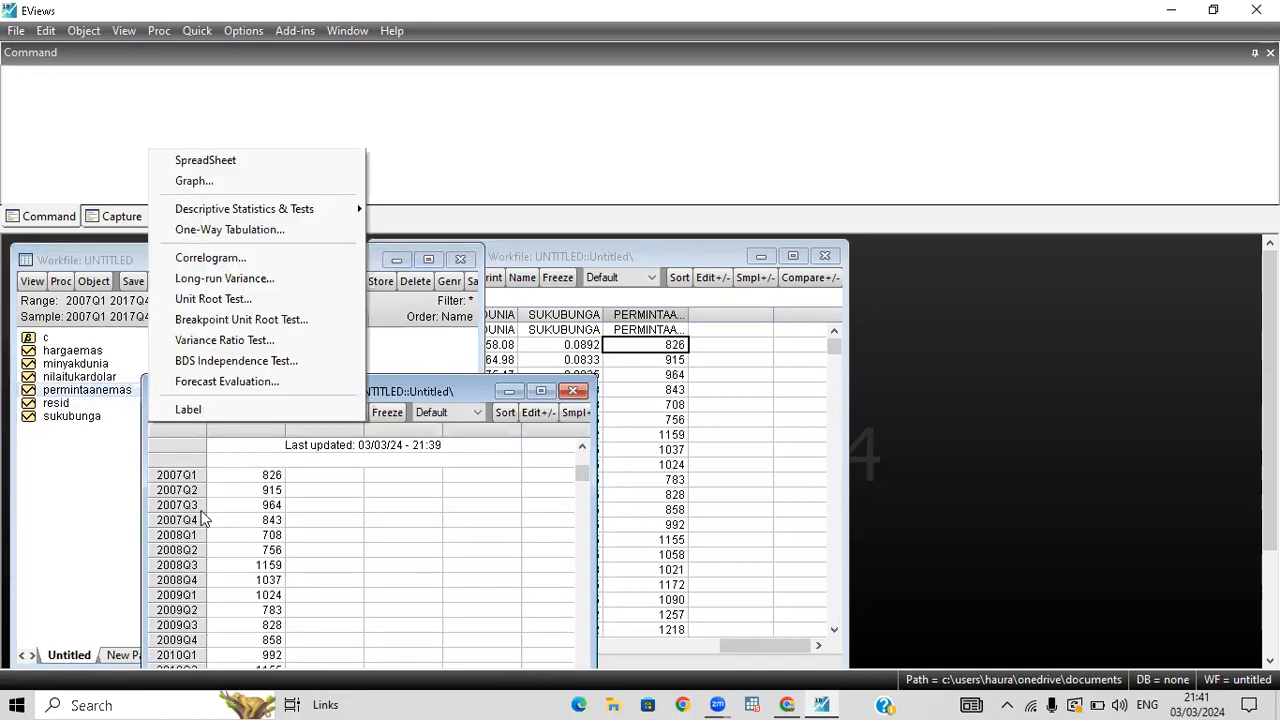
{"action": "left_click", "coordinate": [214, 298]}
{"action": "left_click", "coordinate": [229, 498]}
{"action": "left_click", "coordinate": [425, 660]}
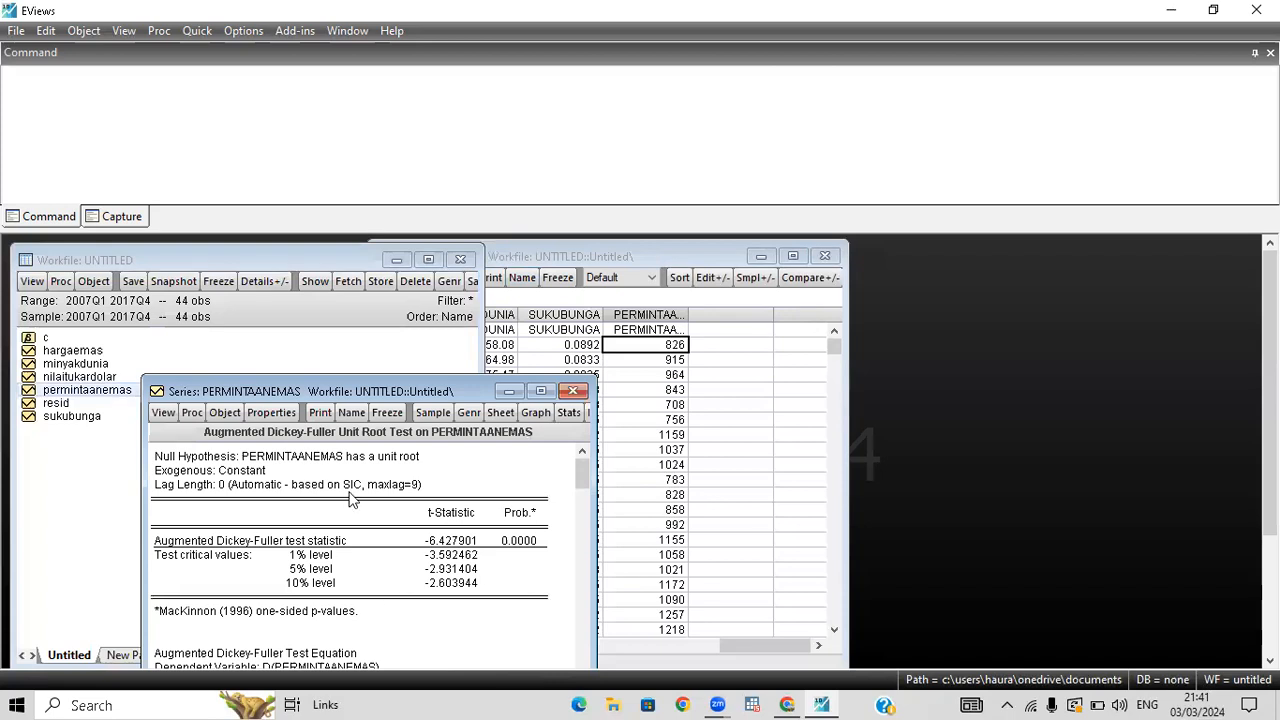
{"action": "left_click", "coordinate": [573, 391]}
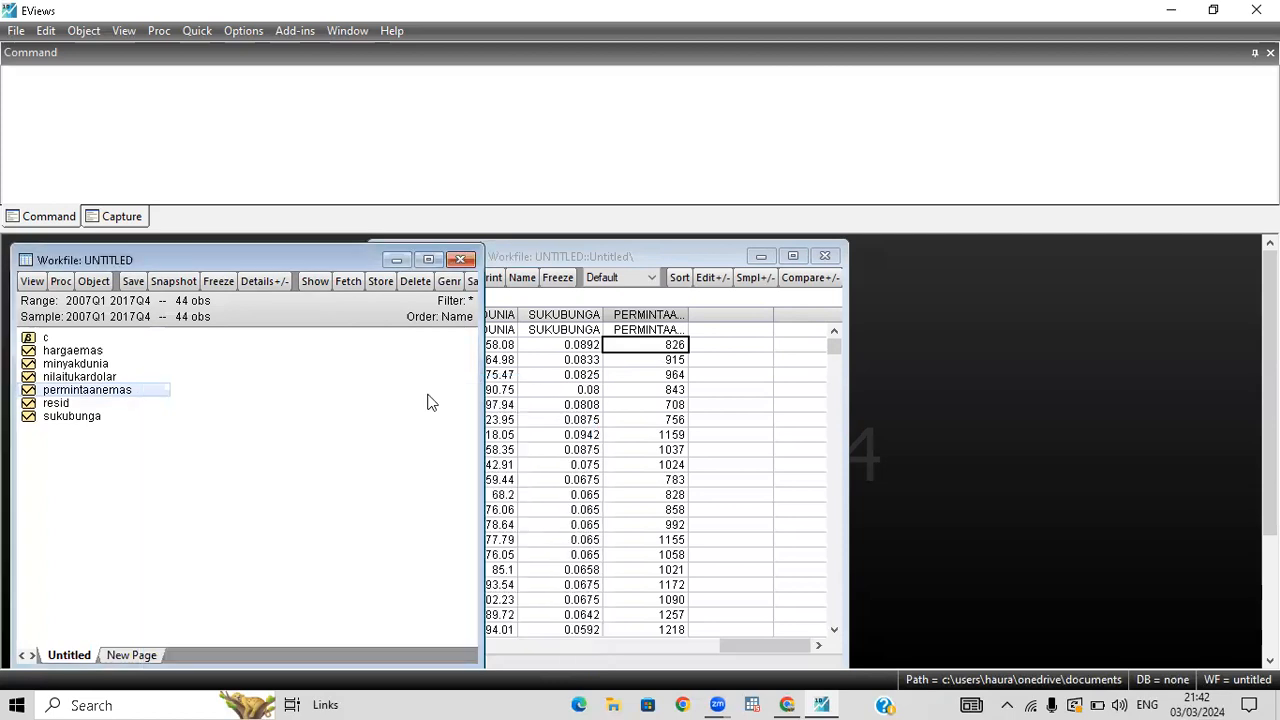
Open the sukubunga series and run an Augmented Dickey-Fuller unit root test in level with intercept.
{"action": "double_click", "coordinate": [96, 418]}
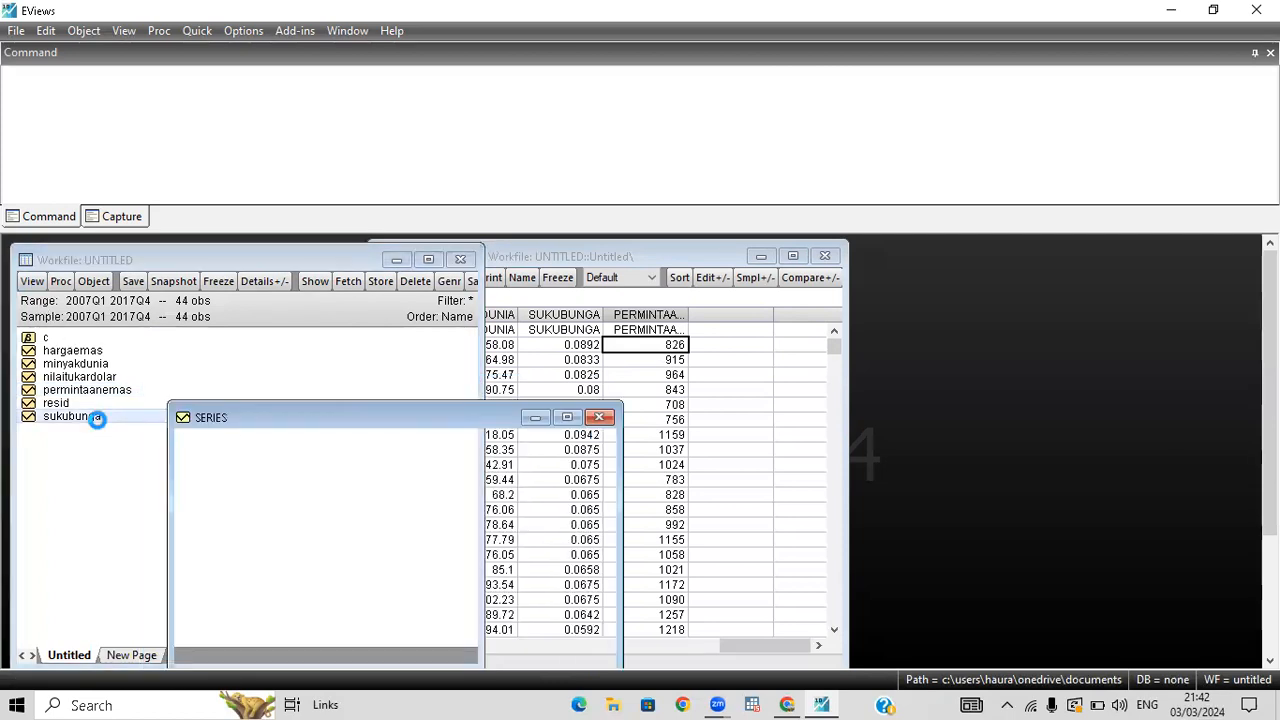
{"action": "left_click", "coordinate": [190, 440]}
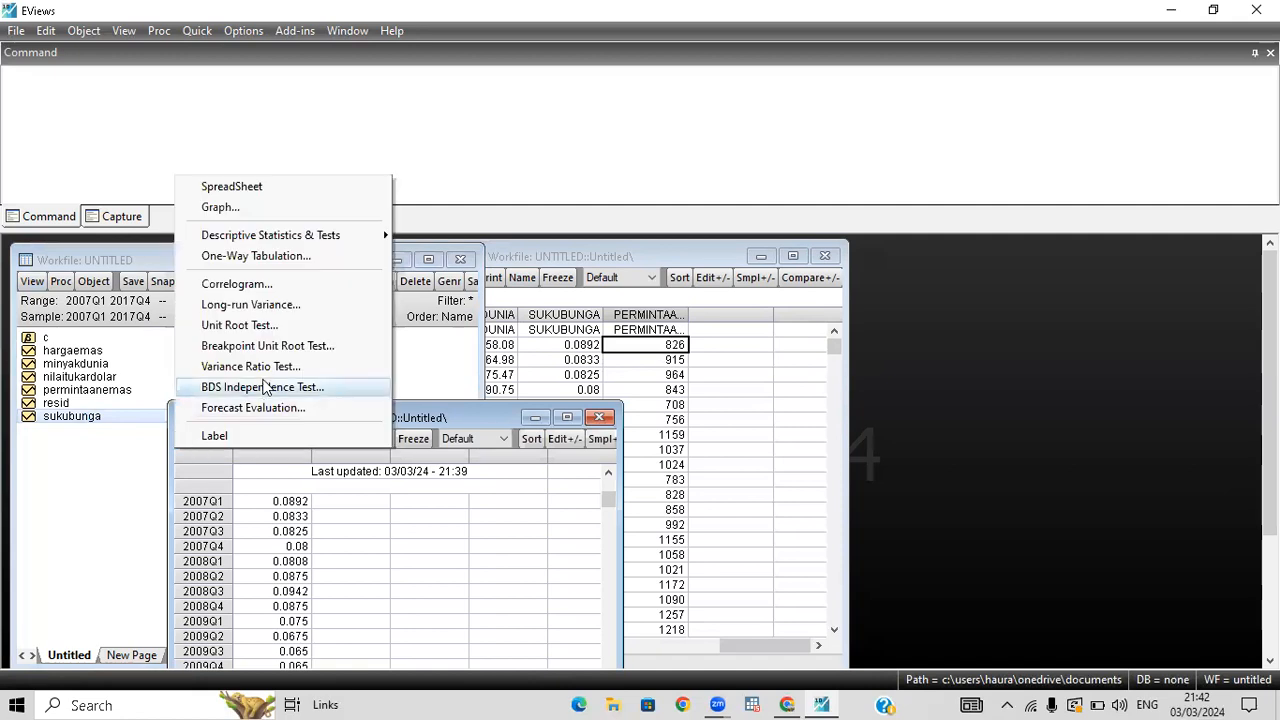
{"action": "left_click", "coordinate": [264, 322]}
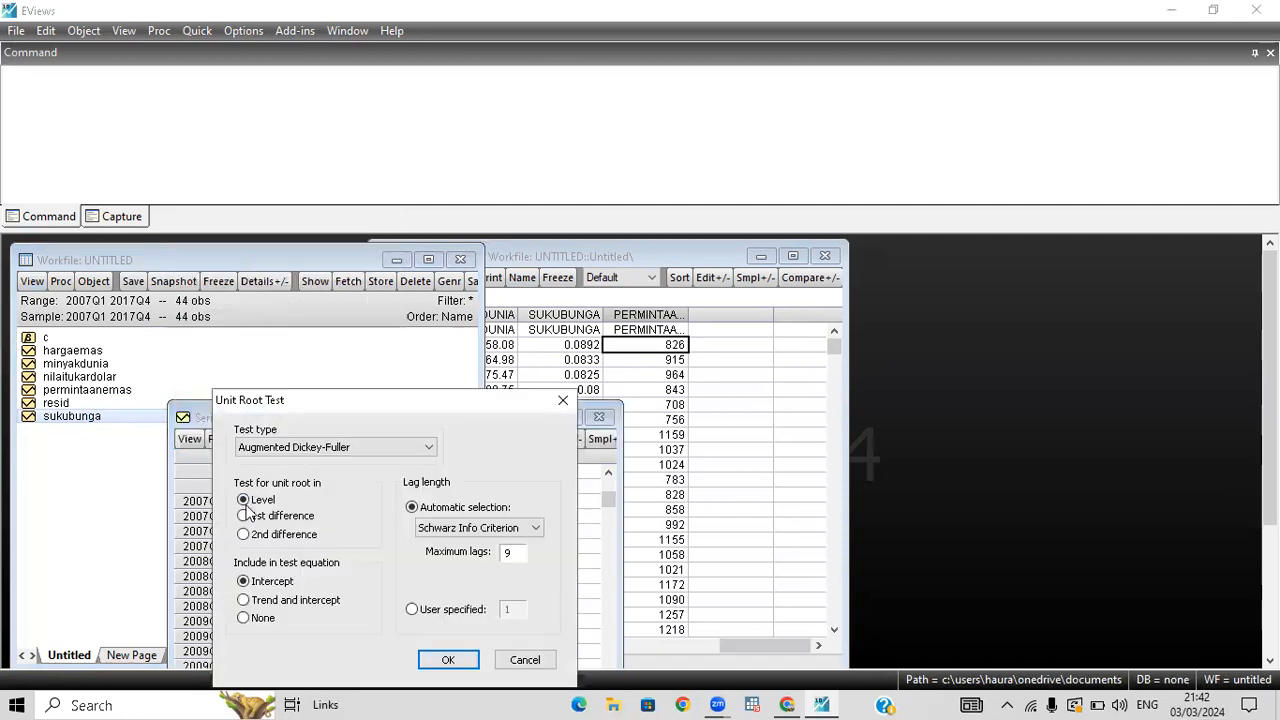
{"action": "left_click", "coordinate": [430, 662]}
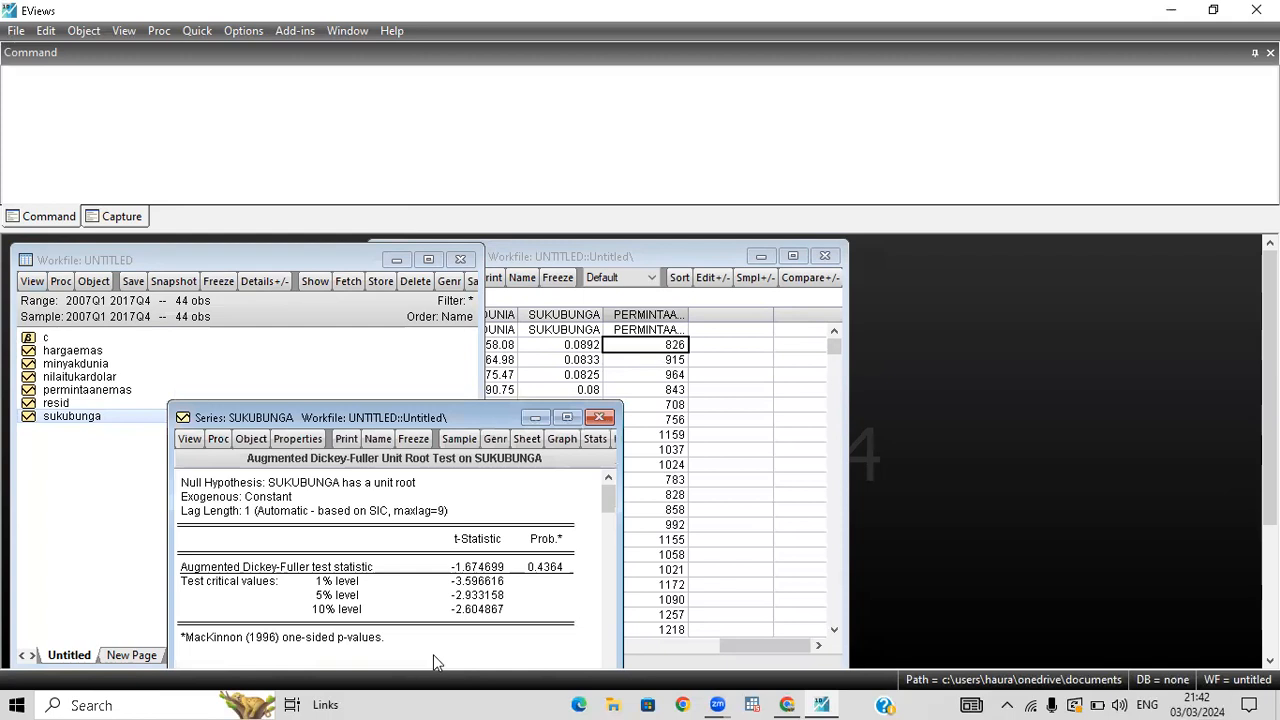
Rerun the Augmented Dickey-Fuller test on sukubunga in 1st difference with intercept, and close the series window after viewing the result.
{"action": "left_click", "coordinate": [199, 438]}
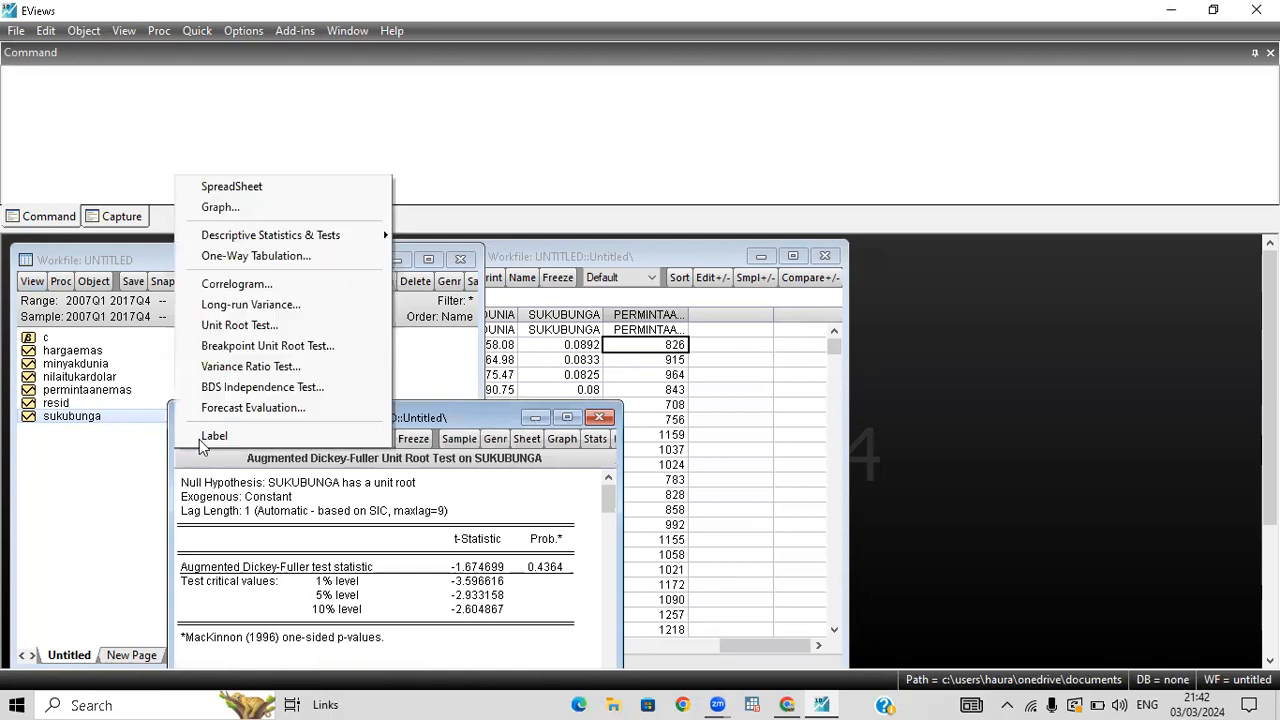
{"action": "left_click", "coordinate": [241, 325]}
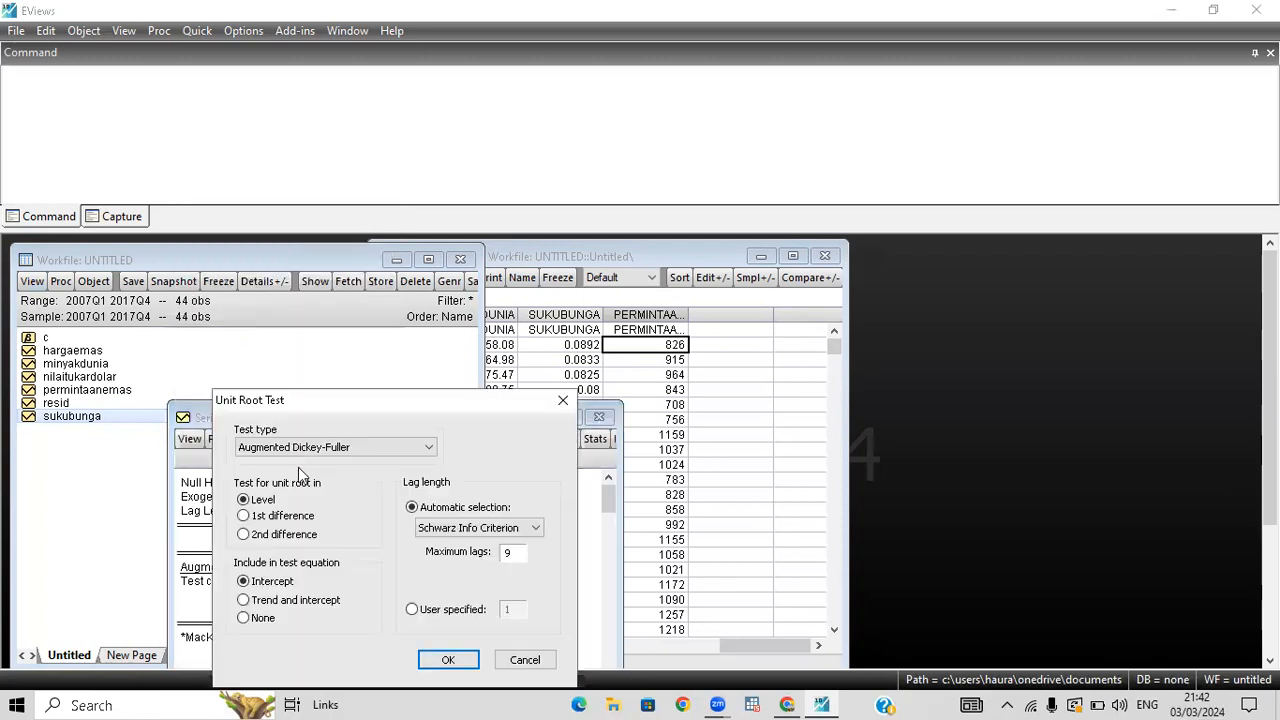
{"action": "left_click", "coordinate": [243, 516]}
{"action": "left_click", "coordinate": [448, 660]}
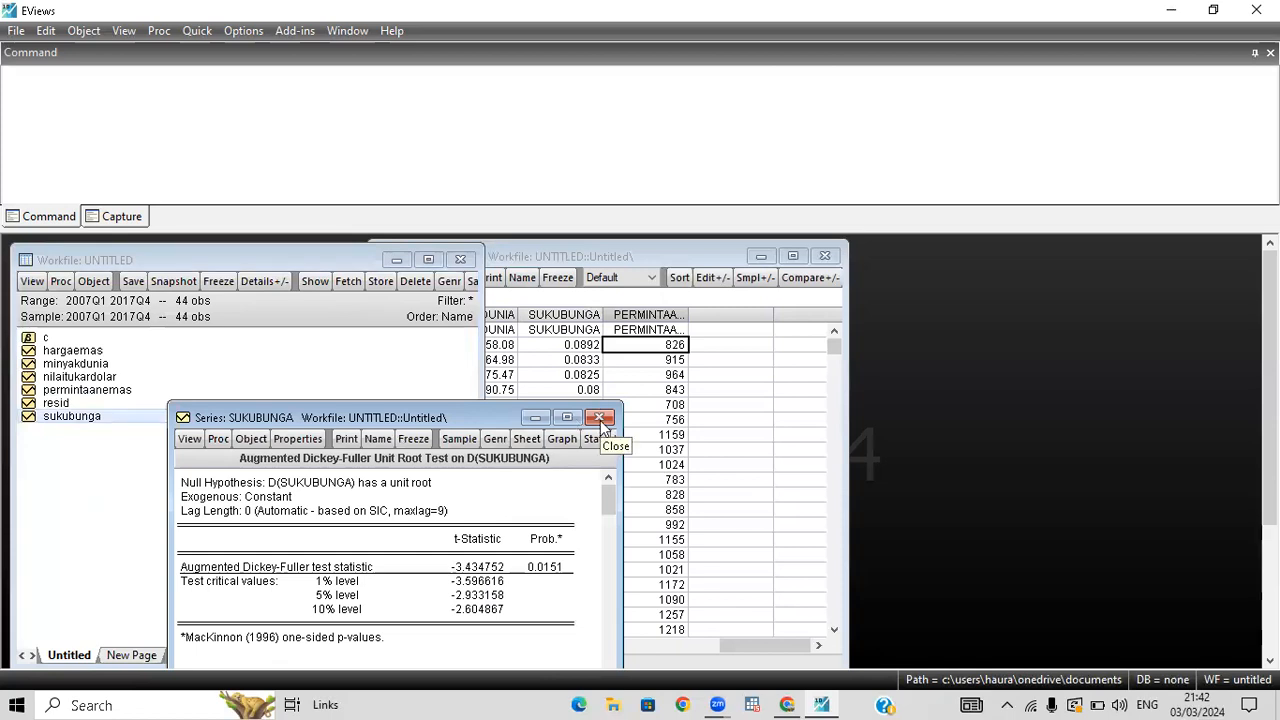
{"action": "left_click", "coordinate": [600, 418]}
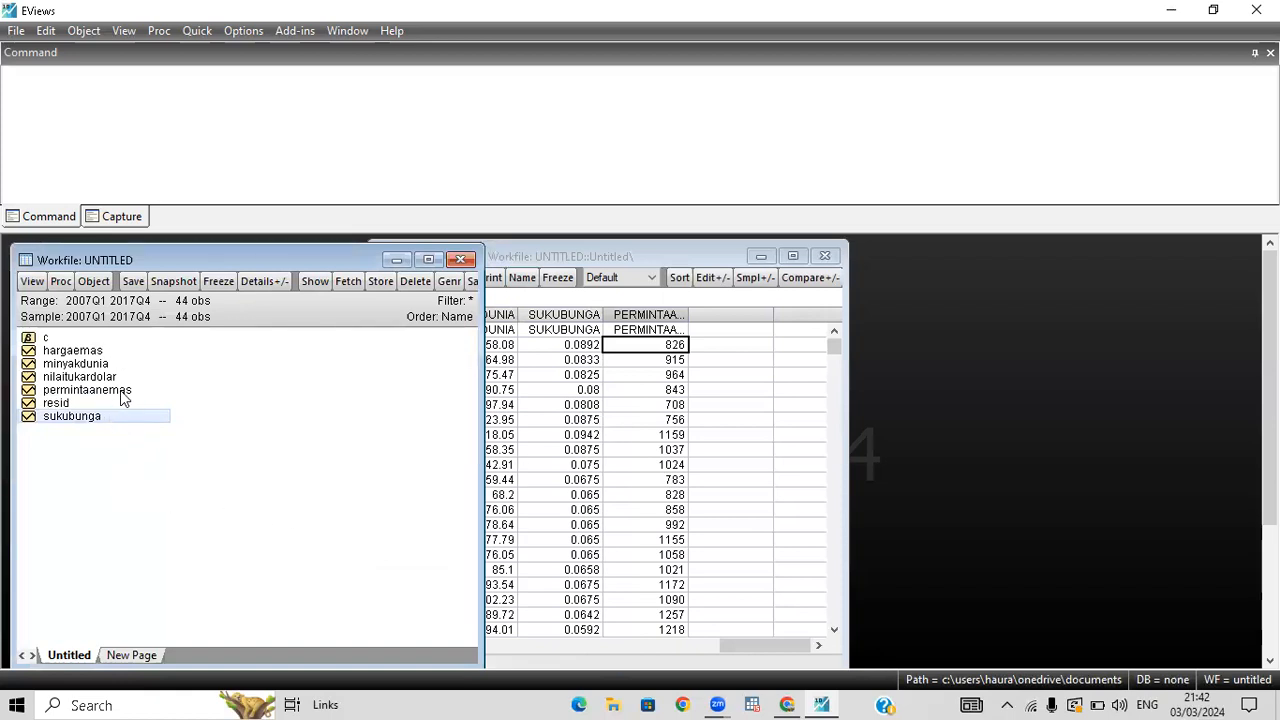
Select hargaemas, minyakdunia, nilaitukardolar, permintaanemas and sukubunga in that order and open them together as an equation.
{"action": "left_click", "coordinate": [68, 351]}
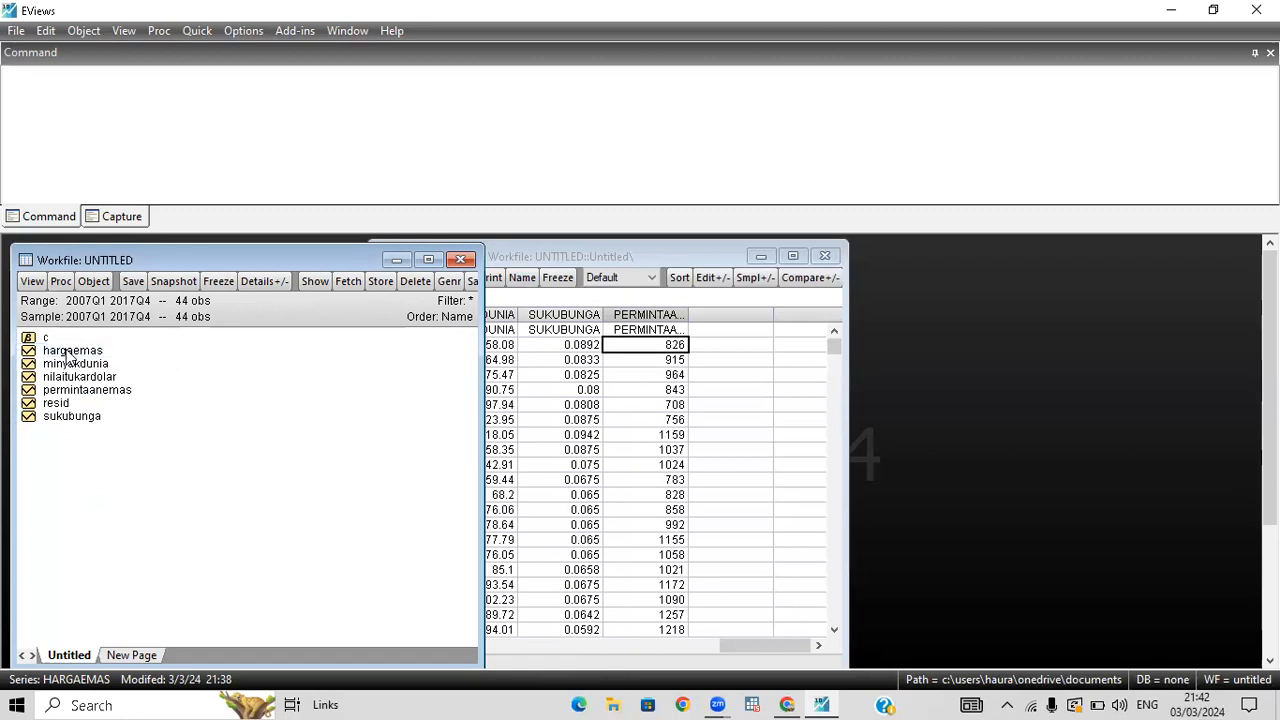
{"action": "left_click", "coordinate": [84, 366], "text": "ctrl"}
{"action": "left_click", "coordinate": [90, 377], "text": "ctrl"}
{"action": "left_click", "coordinate": [97, 390], "text": "ctrl"}
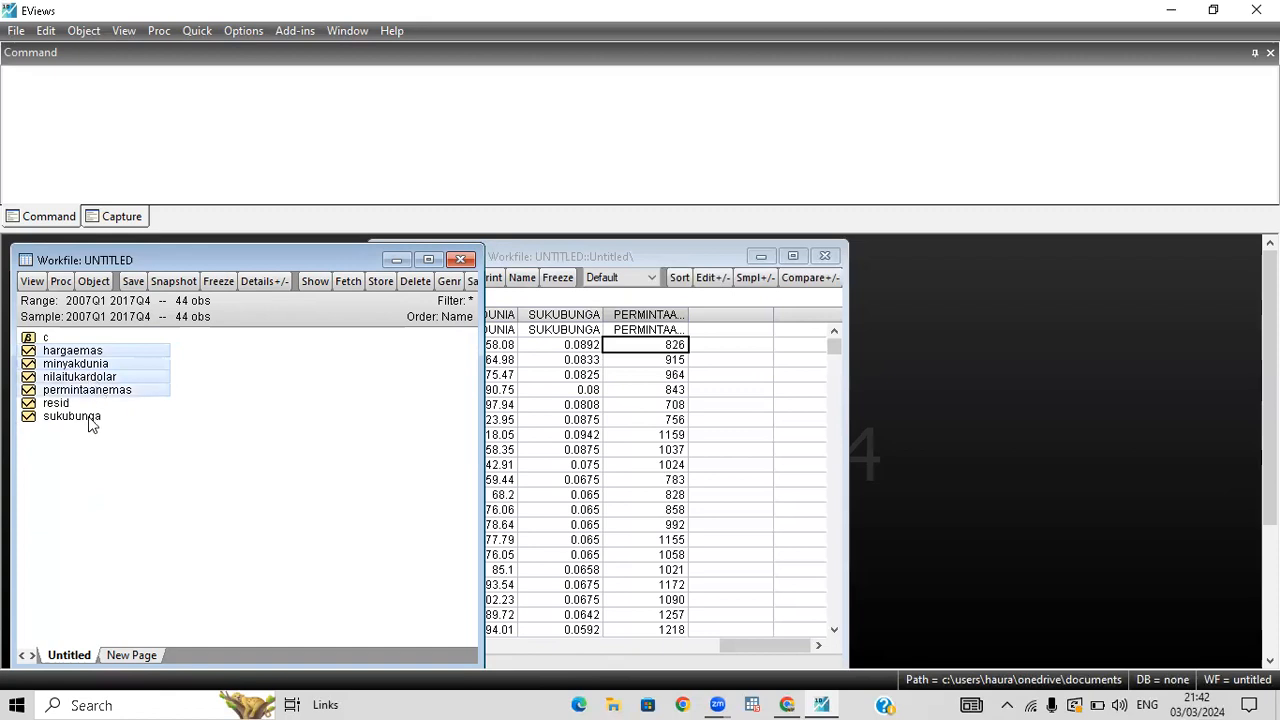
{"action": "left_click", "coordinate": [90, 418], "text": "ctrl"}
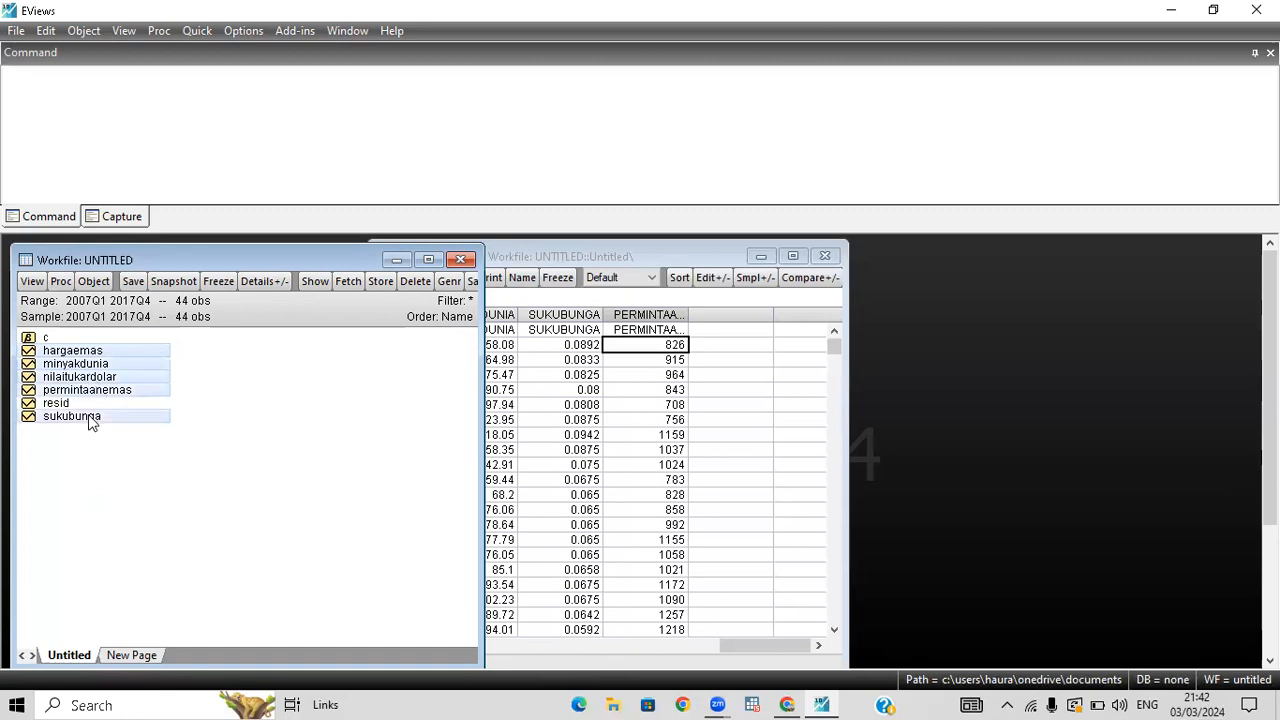
{"action": "right_click", "coordinate": [90, 420]}
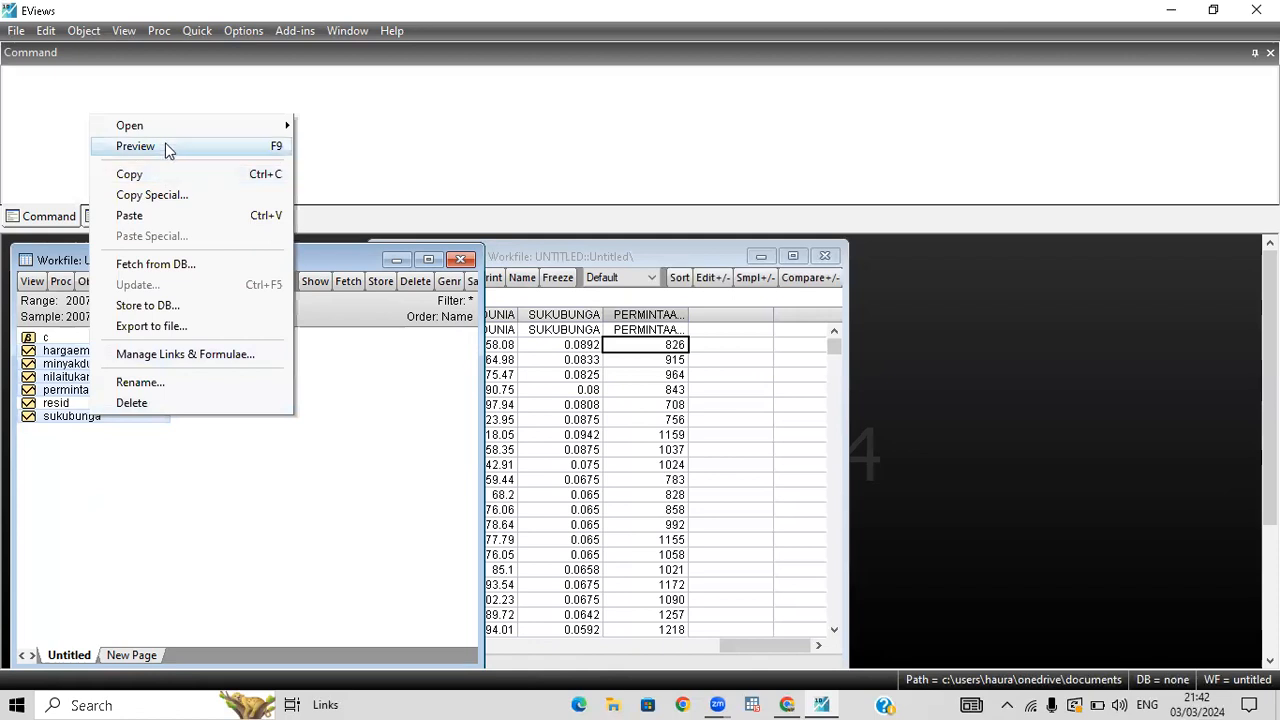
{"action": "mouse_move", "coordinate": [171, 128]}
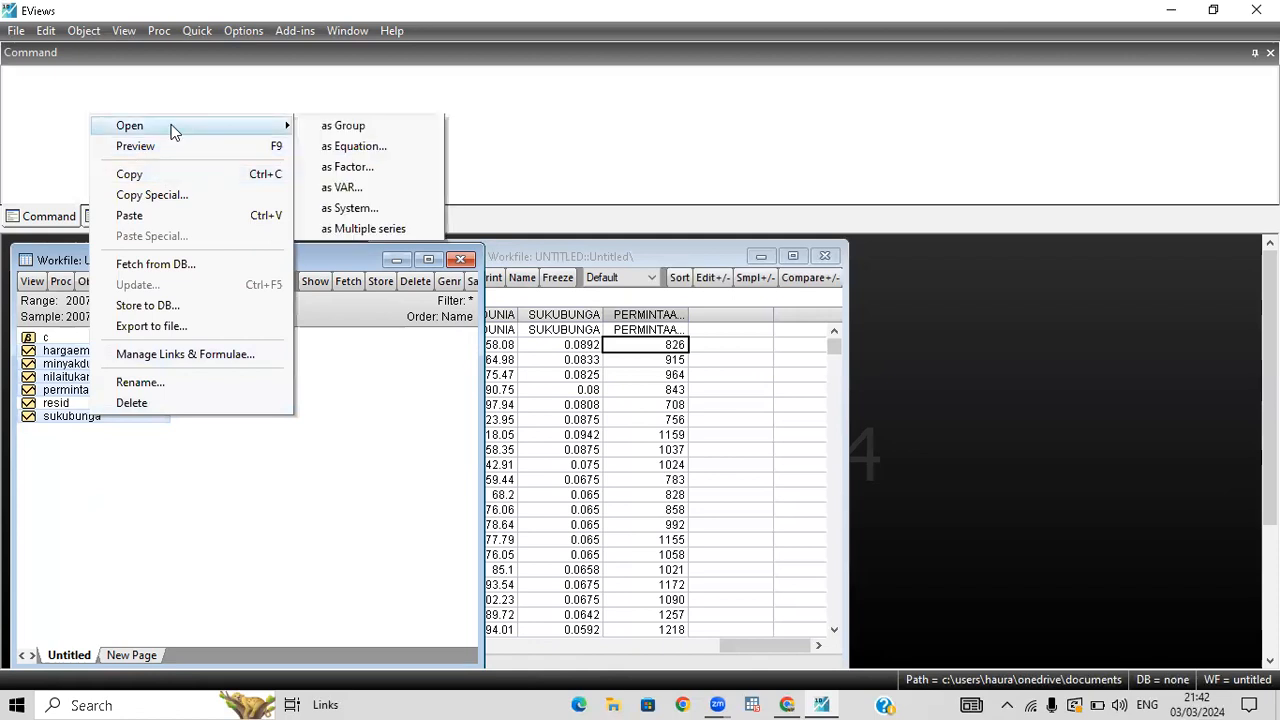
{"action": "left_click", "coordinate": [375, 148]}
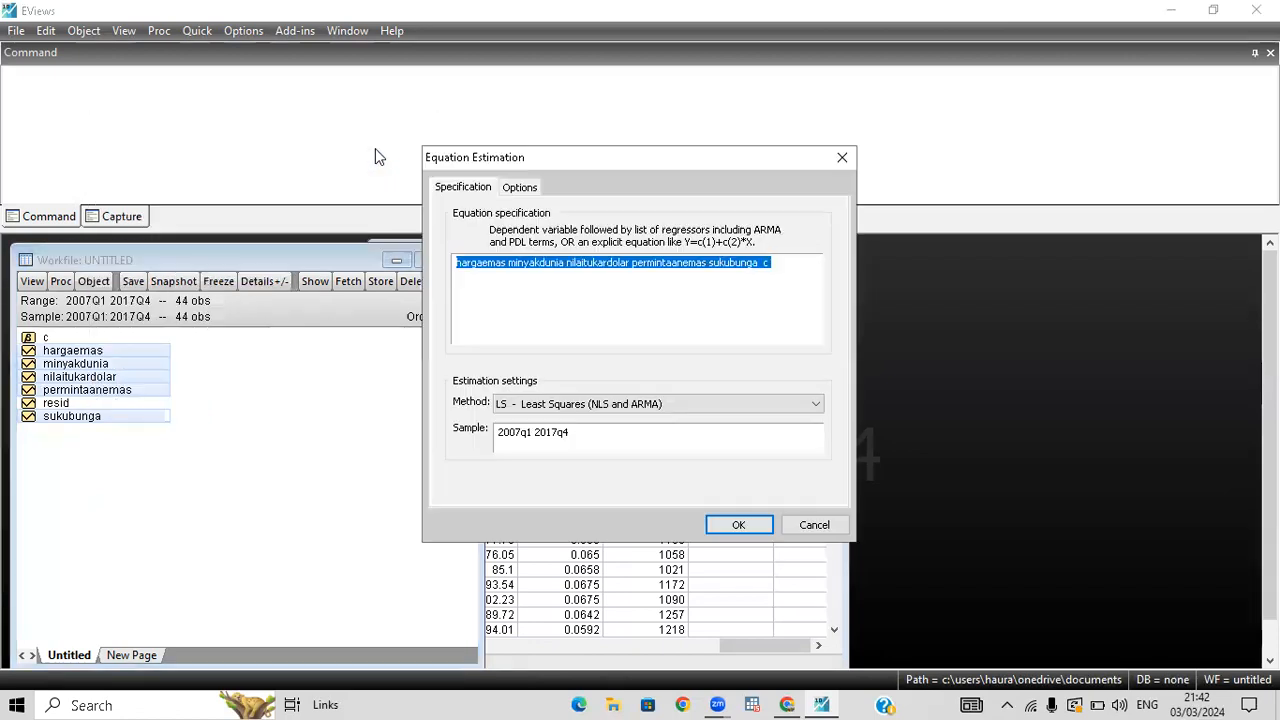
Change the equation specification to d(hargaemas) d(minyakdunia) d(nilaitukardolar) permintaanemas d(sukubunga), removing the constant c.
{"action": "left_click", "coordinate": [575, 285]}
{"action": "left_click", "coordinate": [457, 263]}
{"action": "type", "text": "d"}
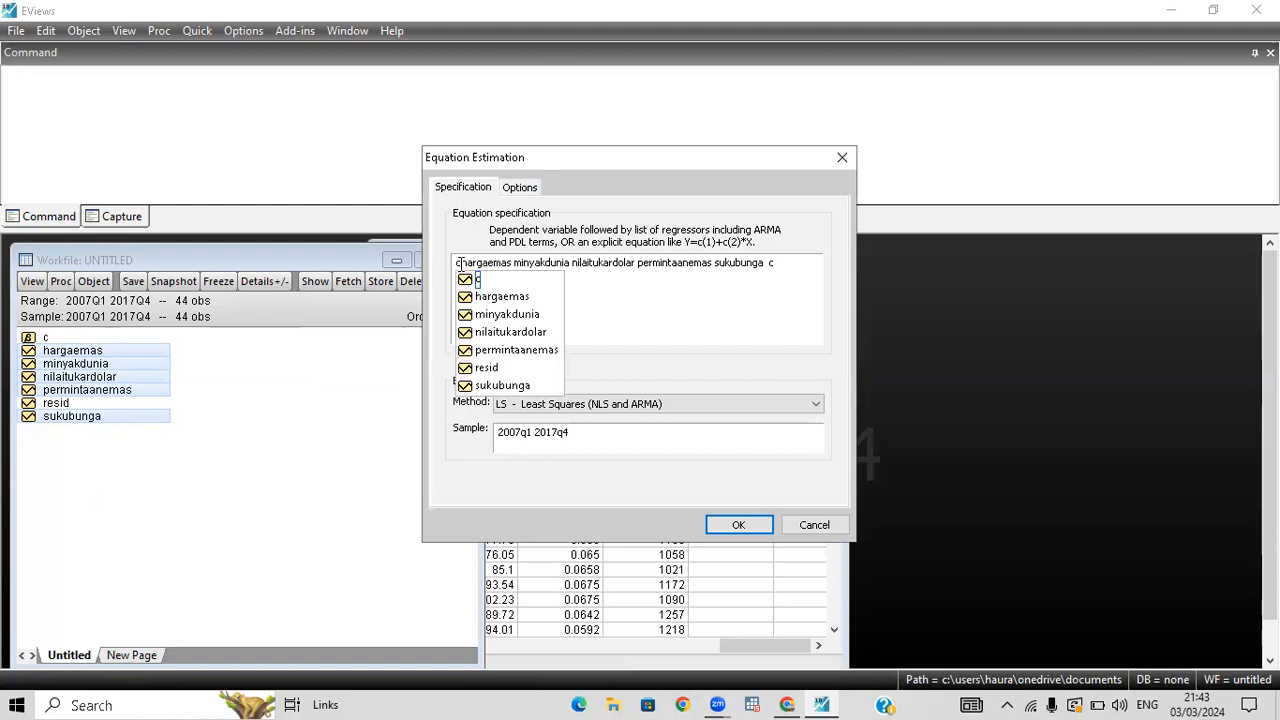
{"action": "key", "text": "Escape"}
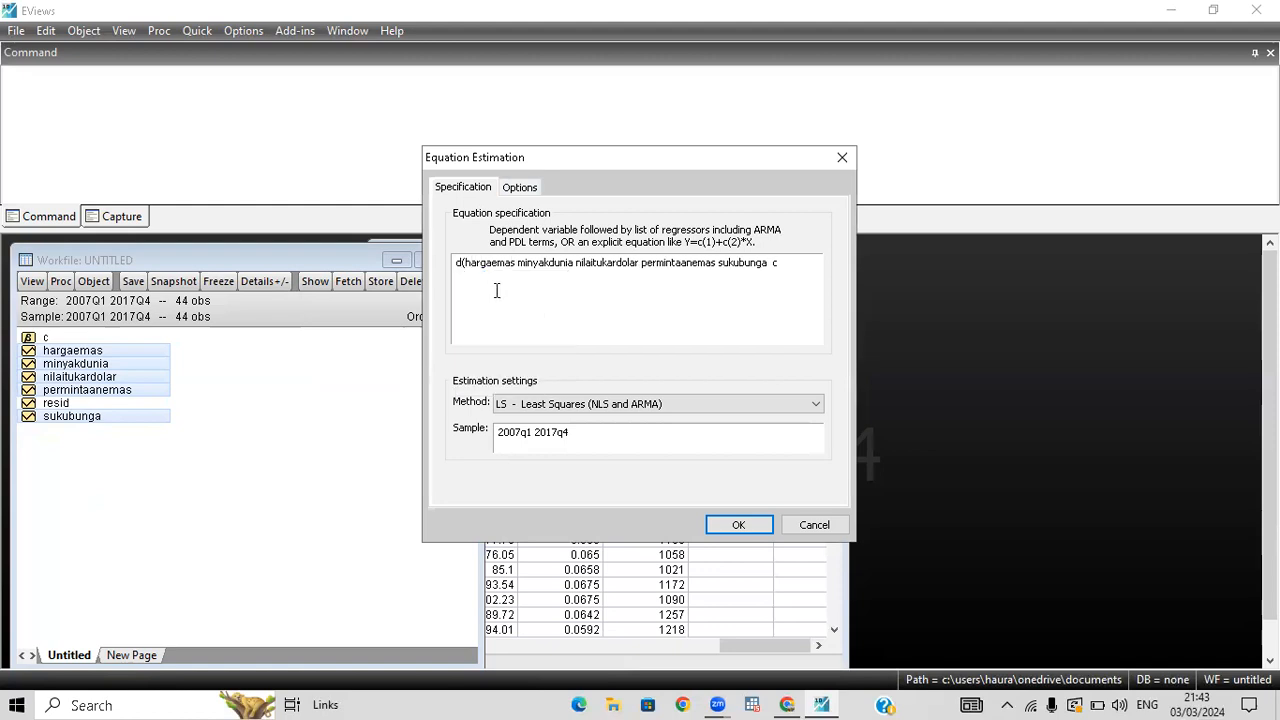
{"action": "type", "text": ")"}
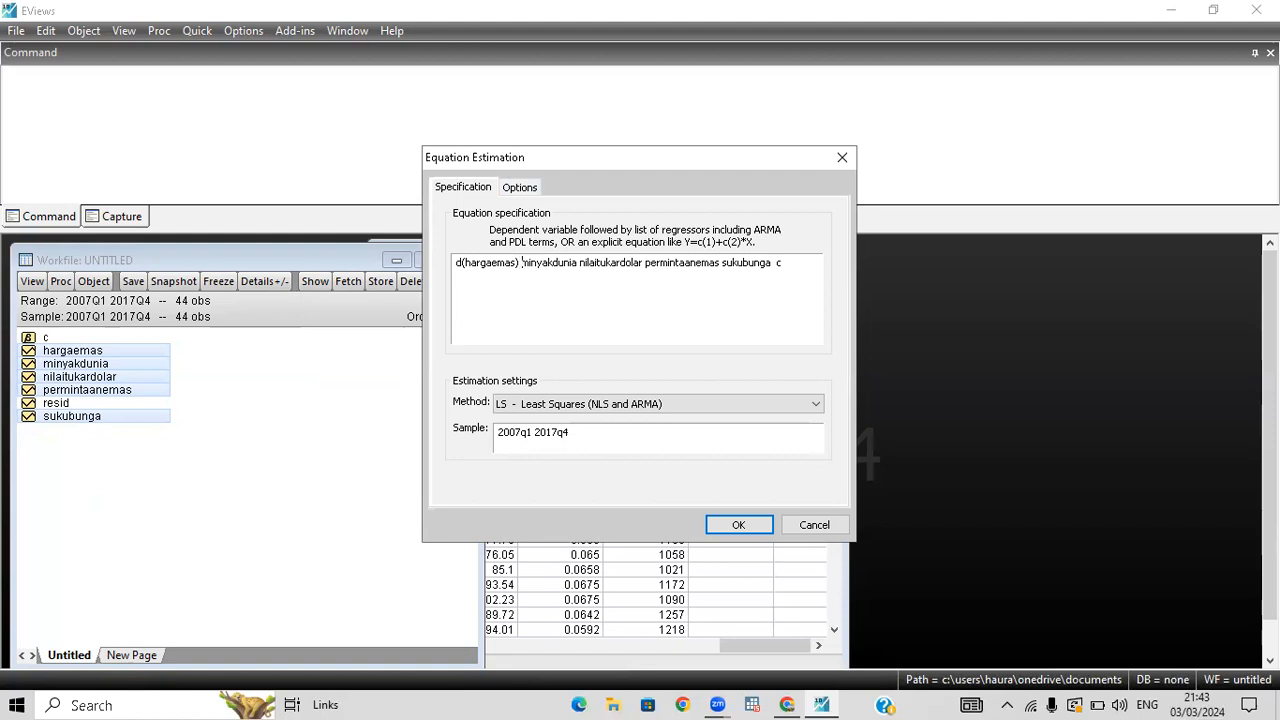
{"action": "type", "text": "d("}
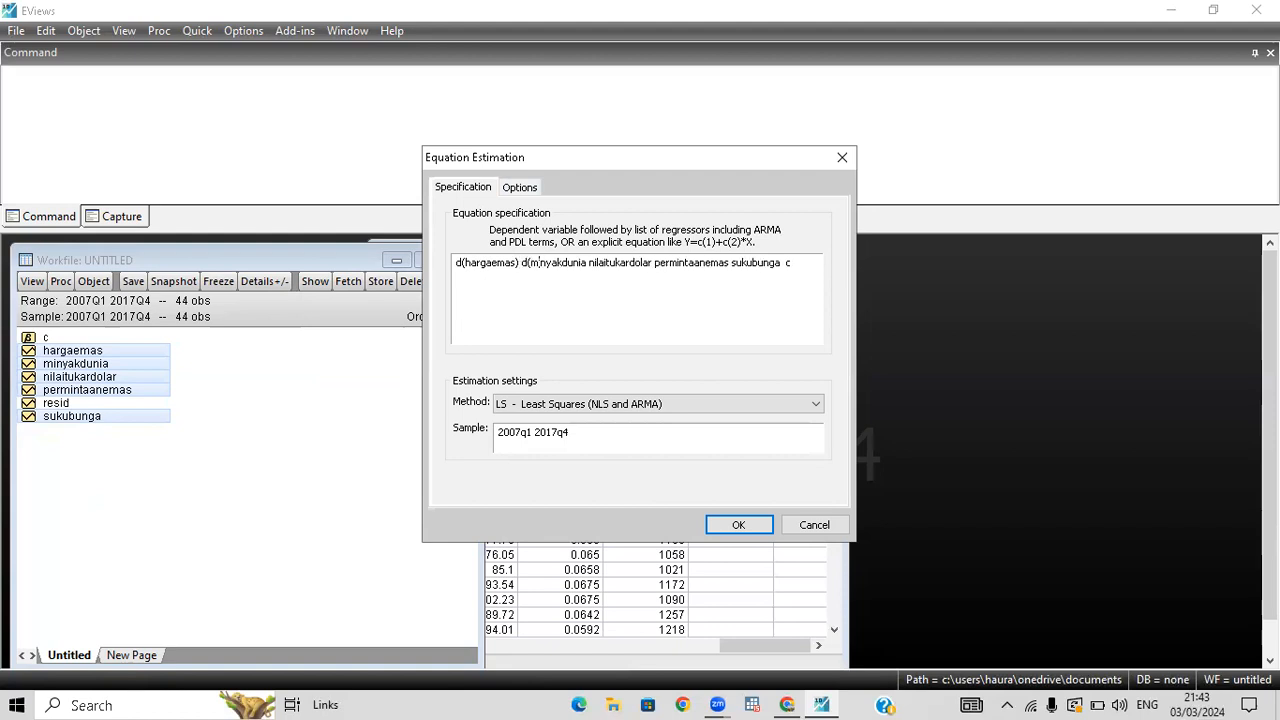
{"action": "type", "text": ")"}
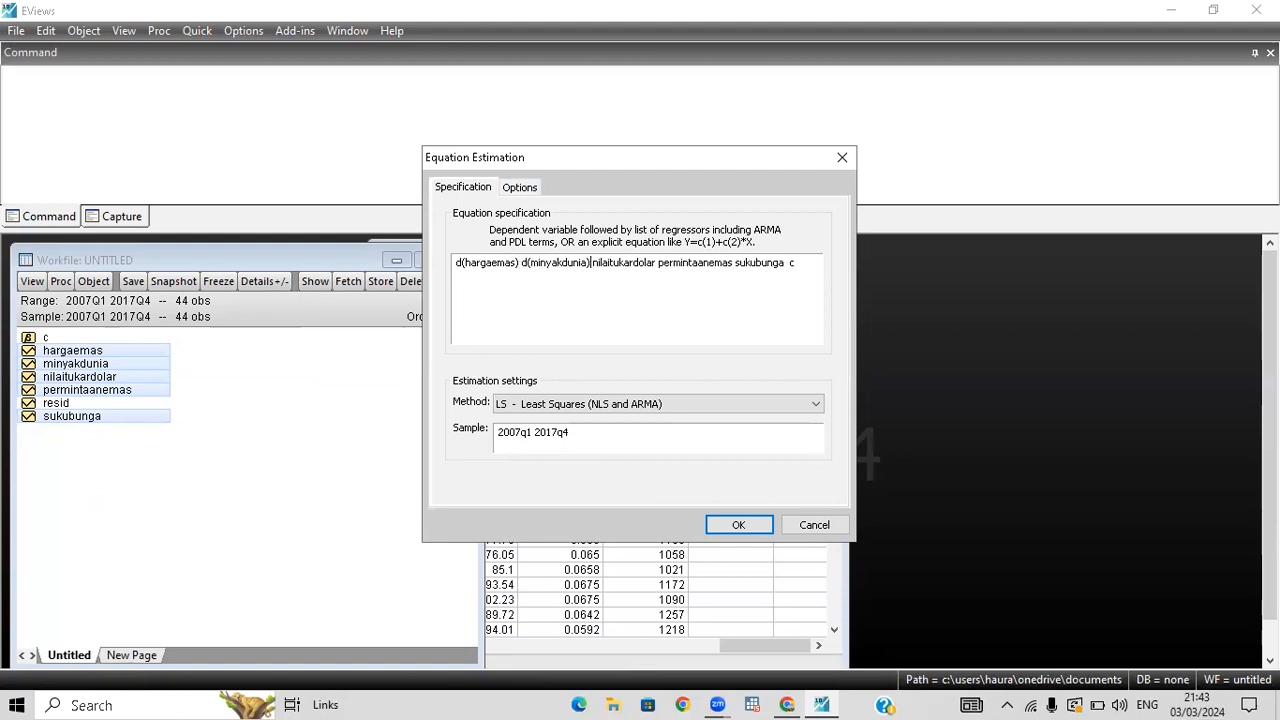
{"action": "type", "text": "d("}
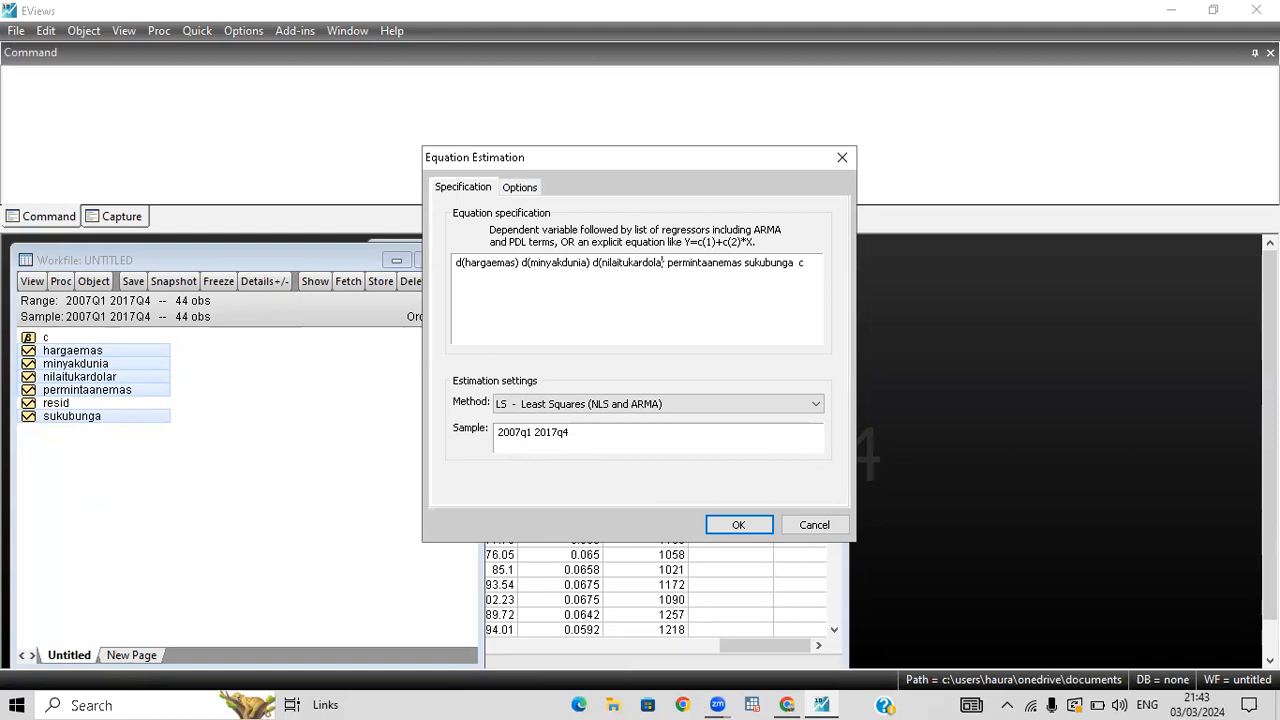
{"action": "type", "text": ")"}
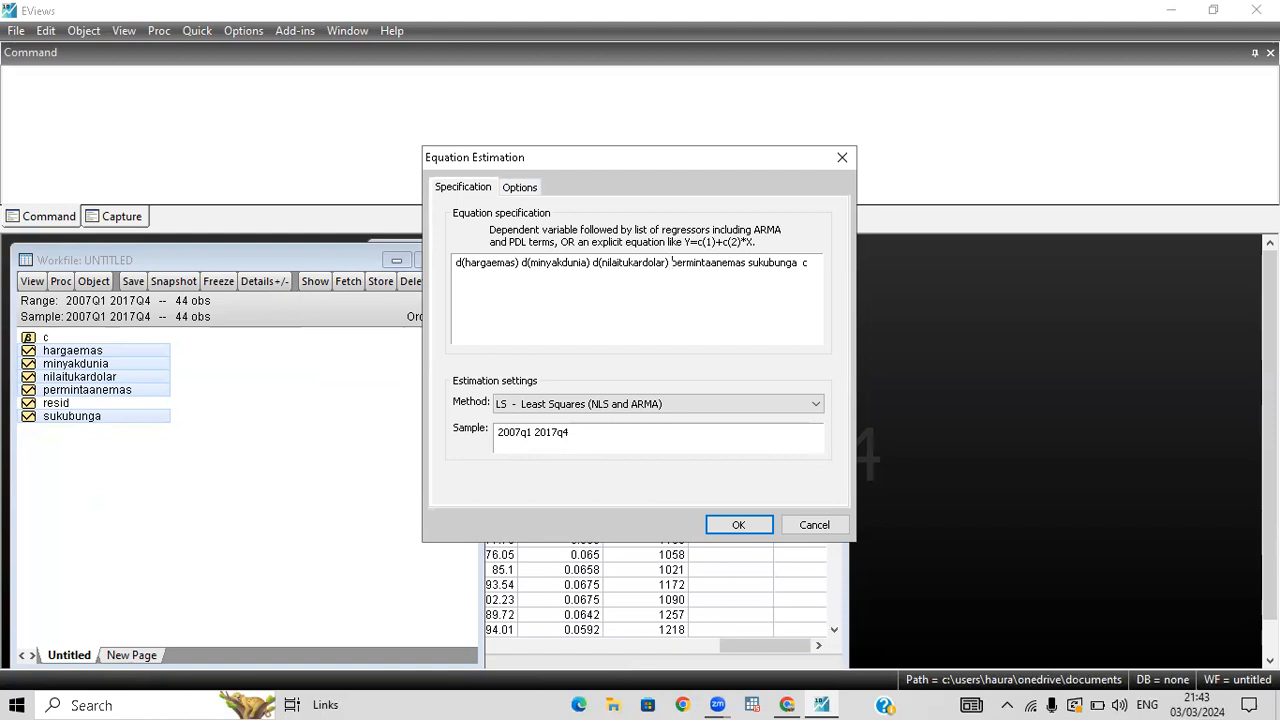
{"action": "left_click", "coordinate": [748, 262]}
{"action": "type", "text": "d("}
{"action": "type", "text": ")"}
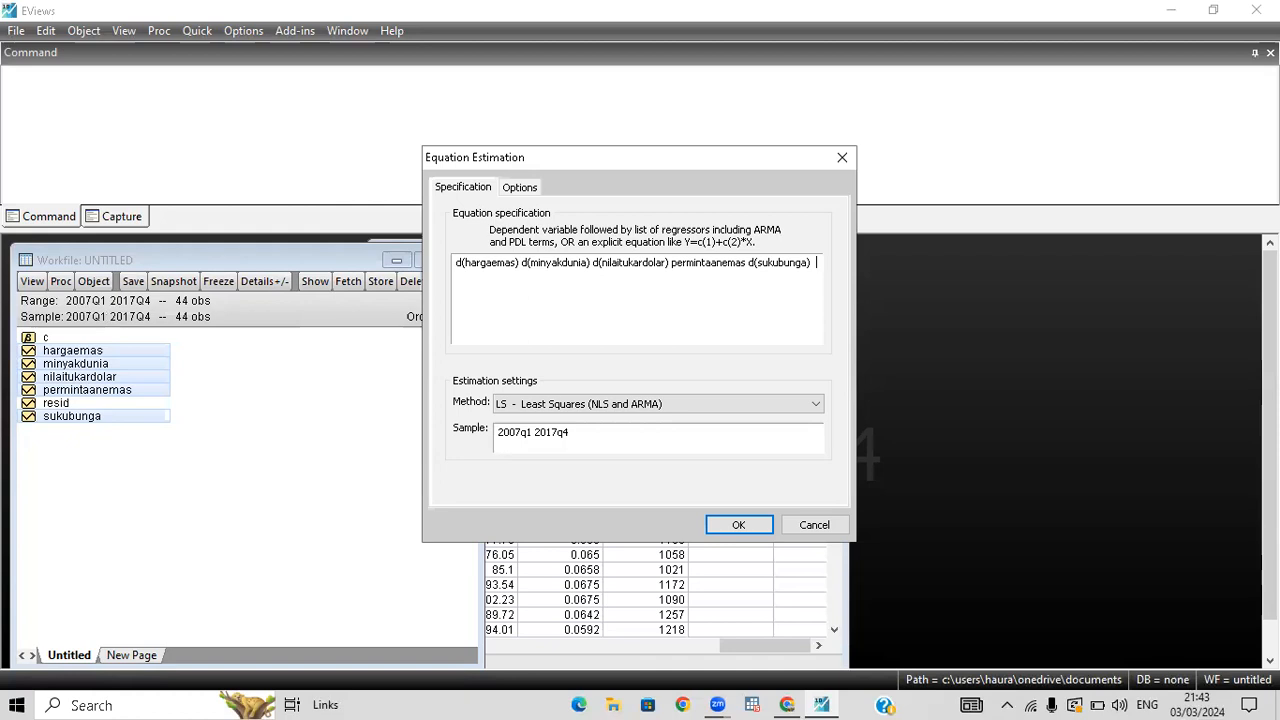
Set the estimation method to ARDL - Auto-regressive Distributed Lag Models, check that the selection criterion is Akaike (AIC), and estimate the equation.
{"action": "left_click", "coordinate": [575, 406]}
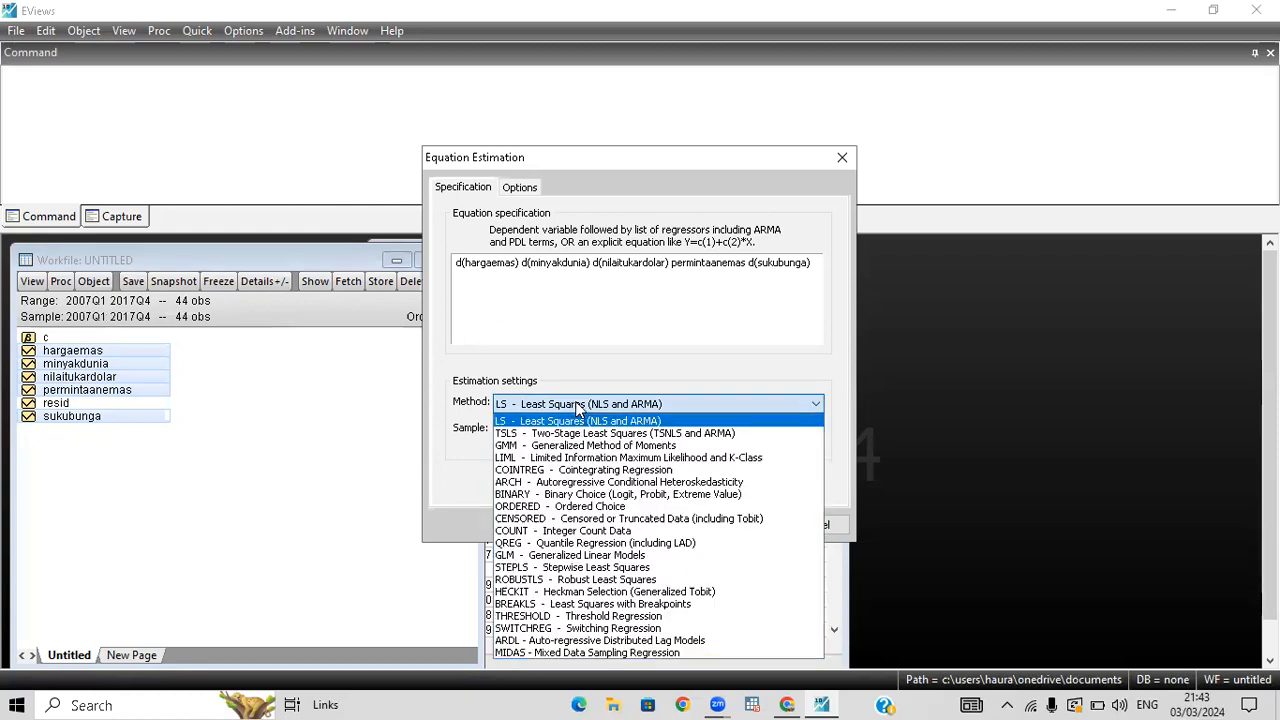
{"action": "left_click", "coordinate": [533, 641]}
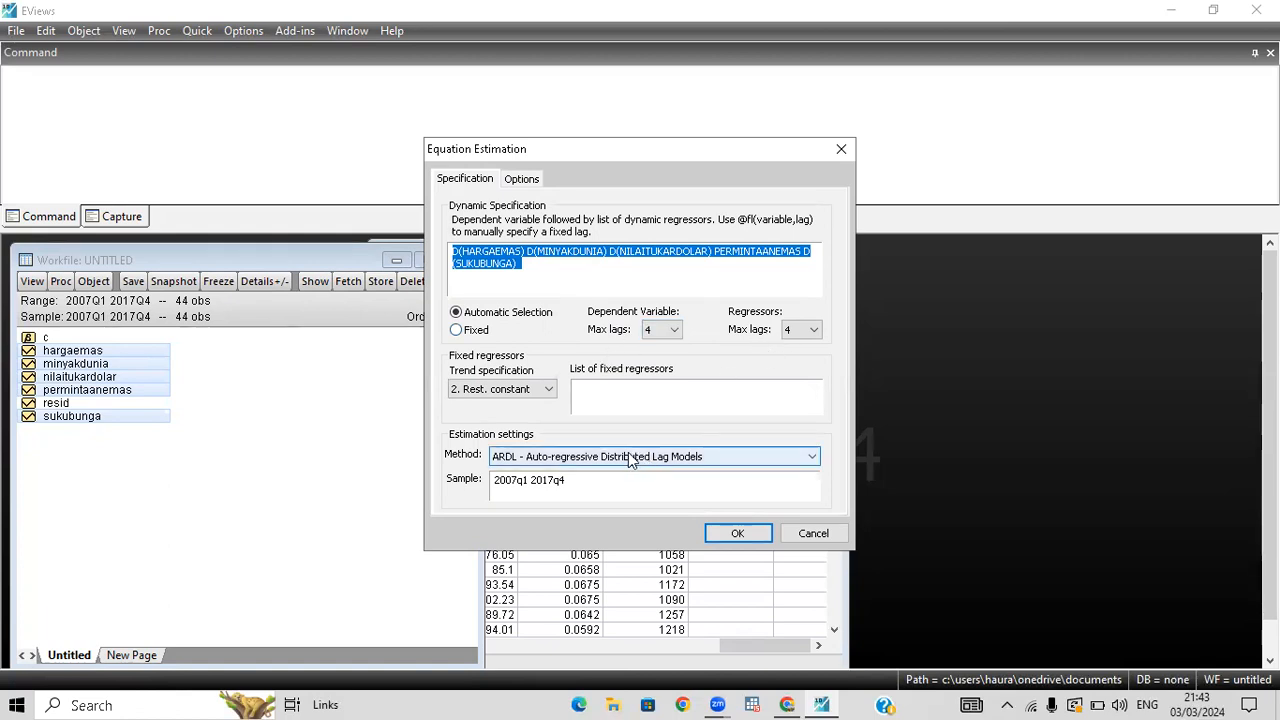
{"action": "left_click", "coordinate": [519, 181]}
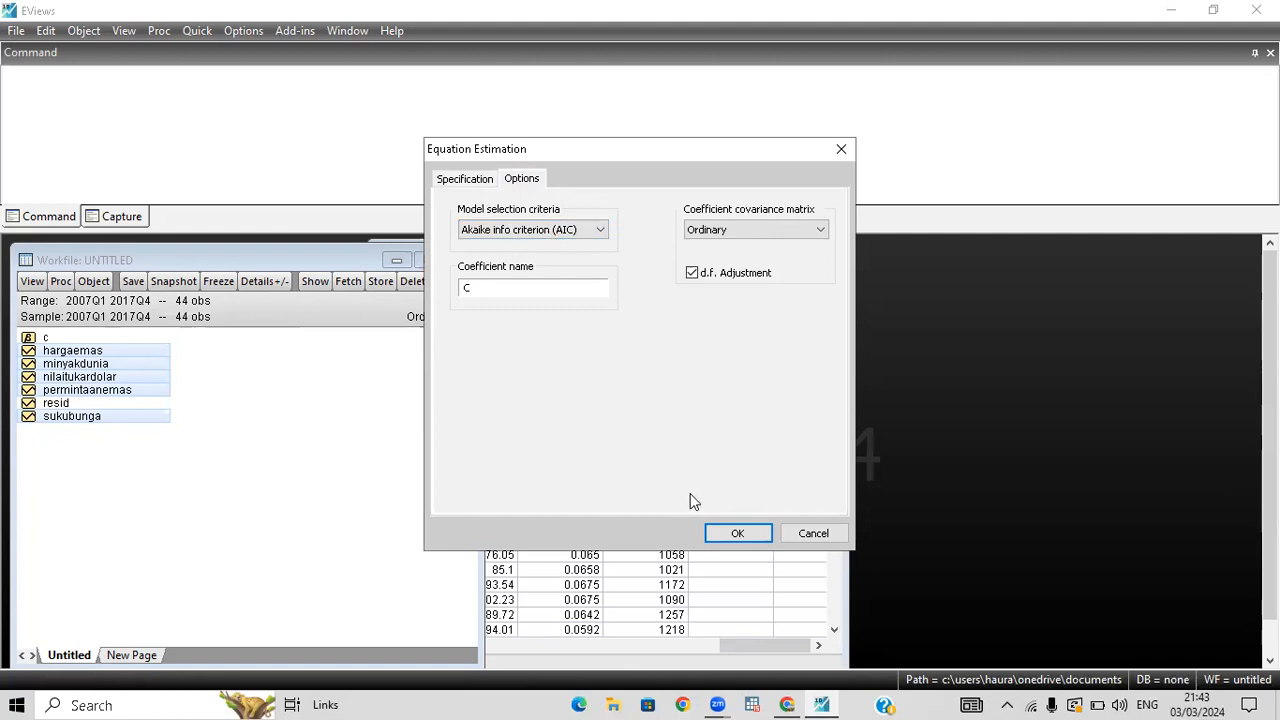
{"action": "left_click", "coordinate": [737, 535]}
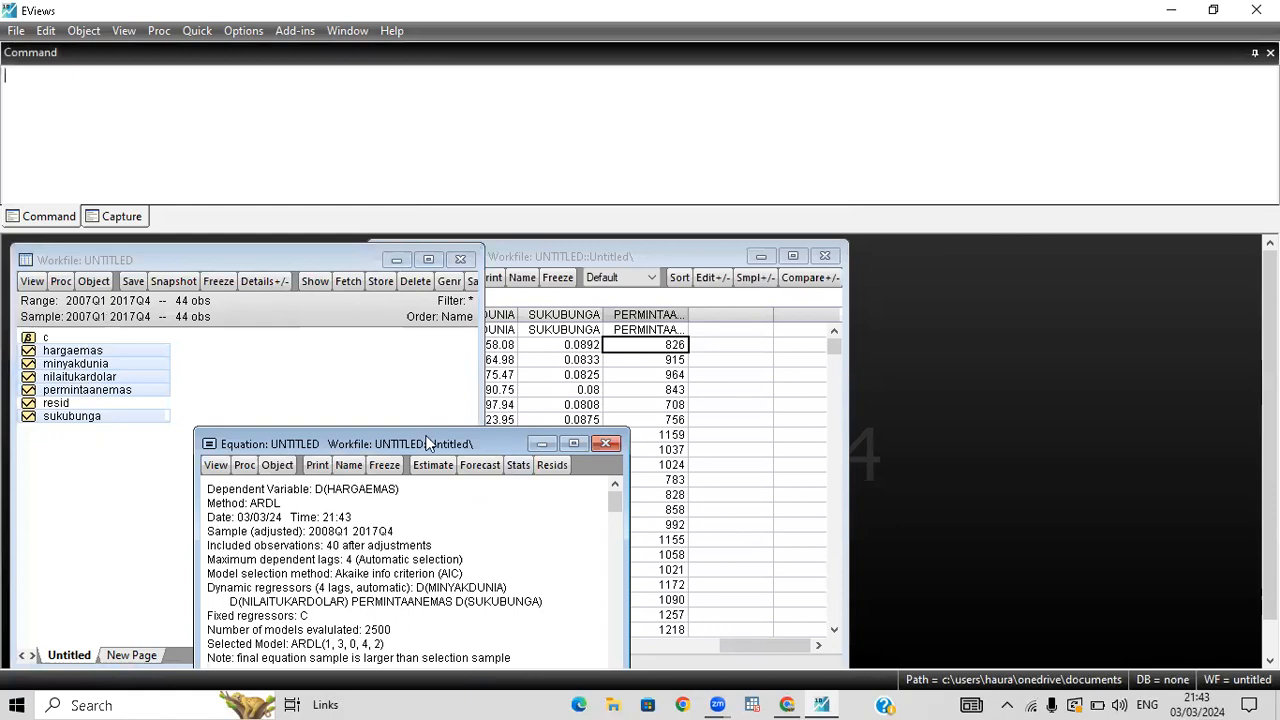
Move the equation window up into full view and examine the selected ARDL model's lag orders in the estimation output.
{"action": "left_click_drag", "start_coordinate": [431, 440], "coordinate": [541, 262]}
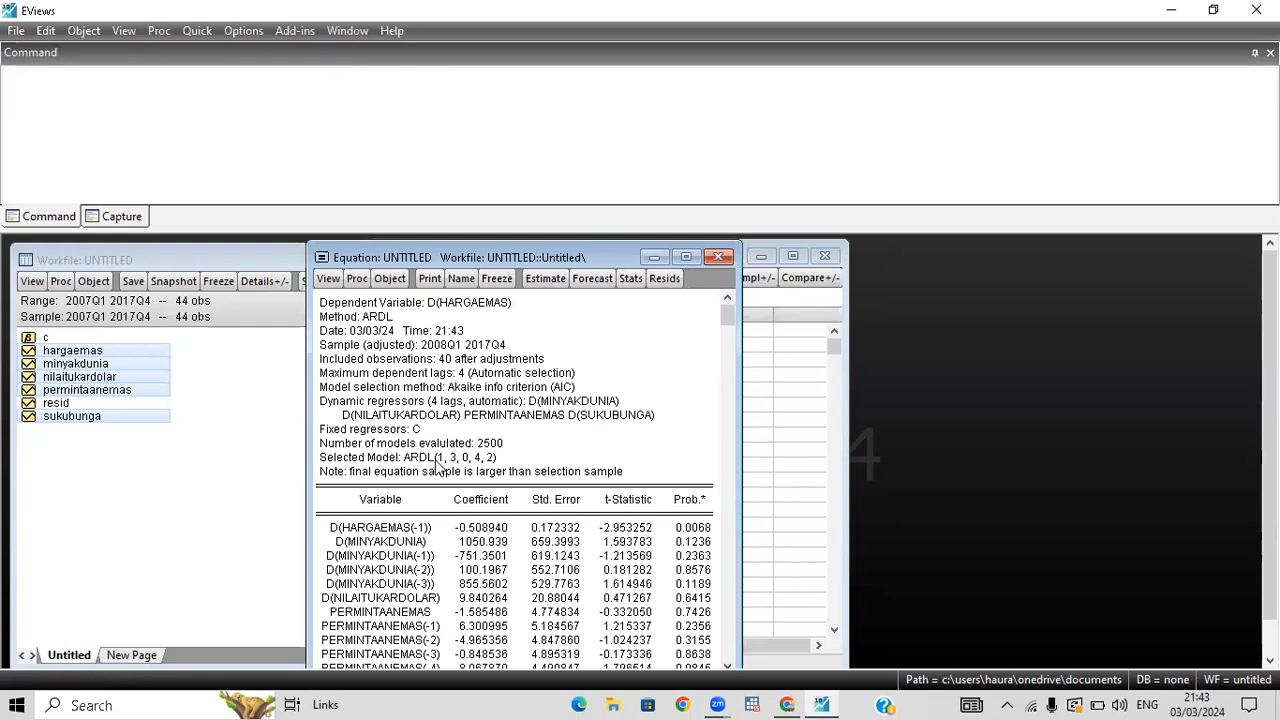
{"action": "left_click_drag", "start_coordinate": [438, 456], "coordinate": [517, 467]}
{"action": "left_click", "coordinate": [517, 467]}
{"action": "left_click", "coordinate": [440, 458]}
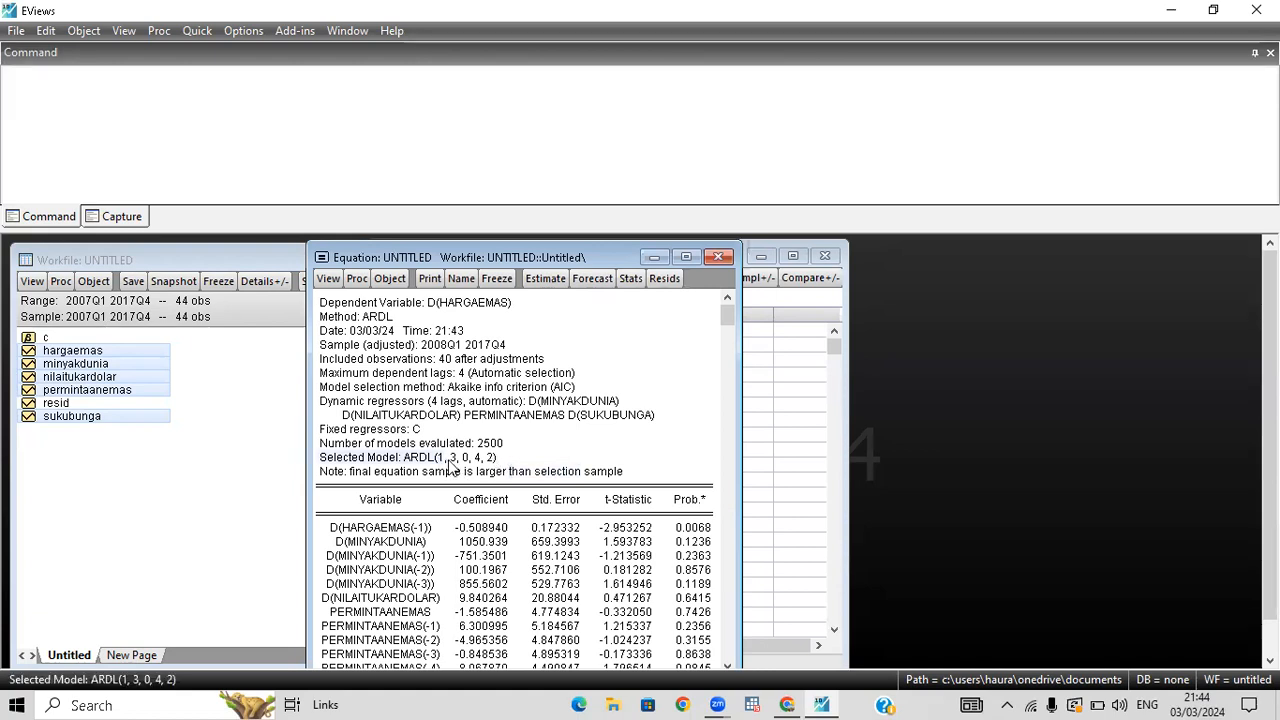
{"action": "left_click", "coordinate": [460, 455]}
{"action": "left_click", "coordinate": [432, 460]}
{"action": "left_click", "coordinate": [463, 467]}
{"action": "left_click", "coordinate": [442, 462]}
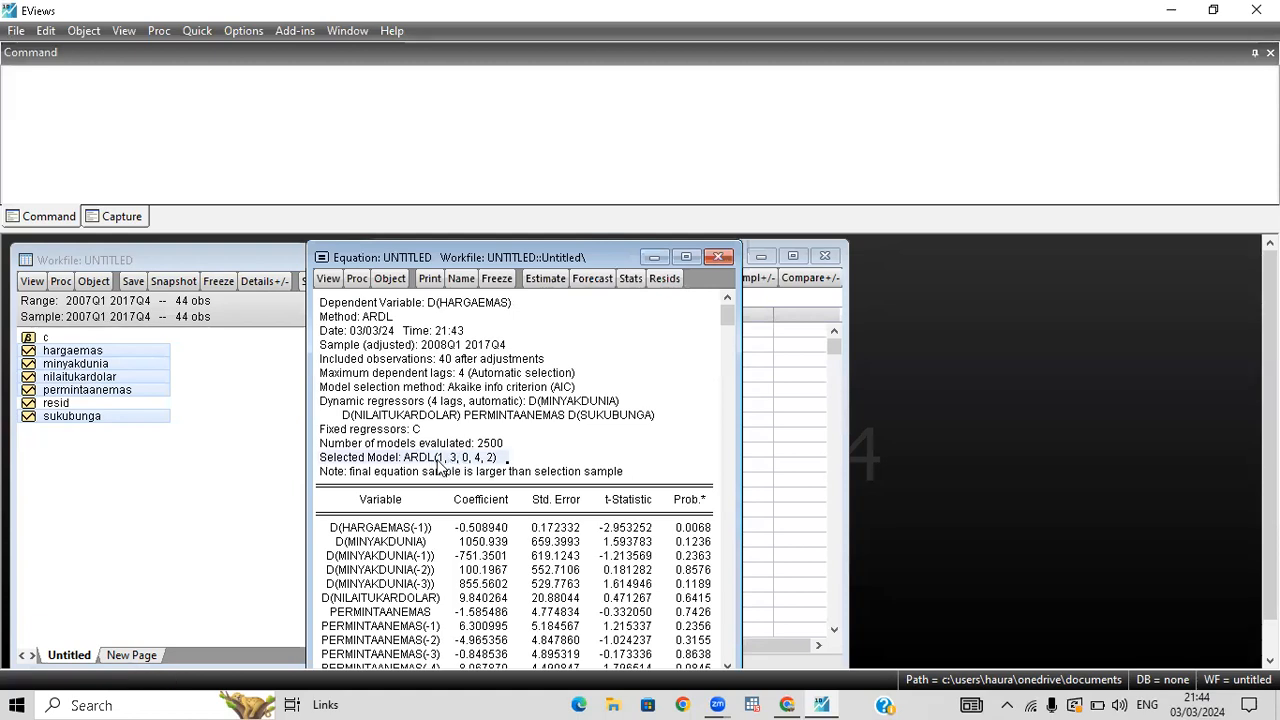
{"action": "left_click", "coordinate": [465, 467]}
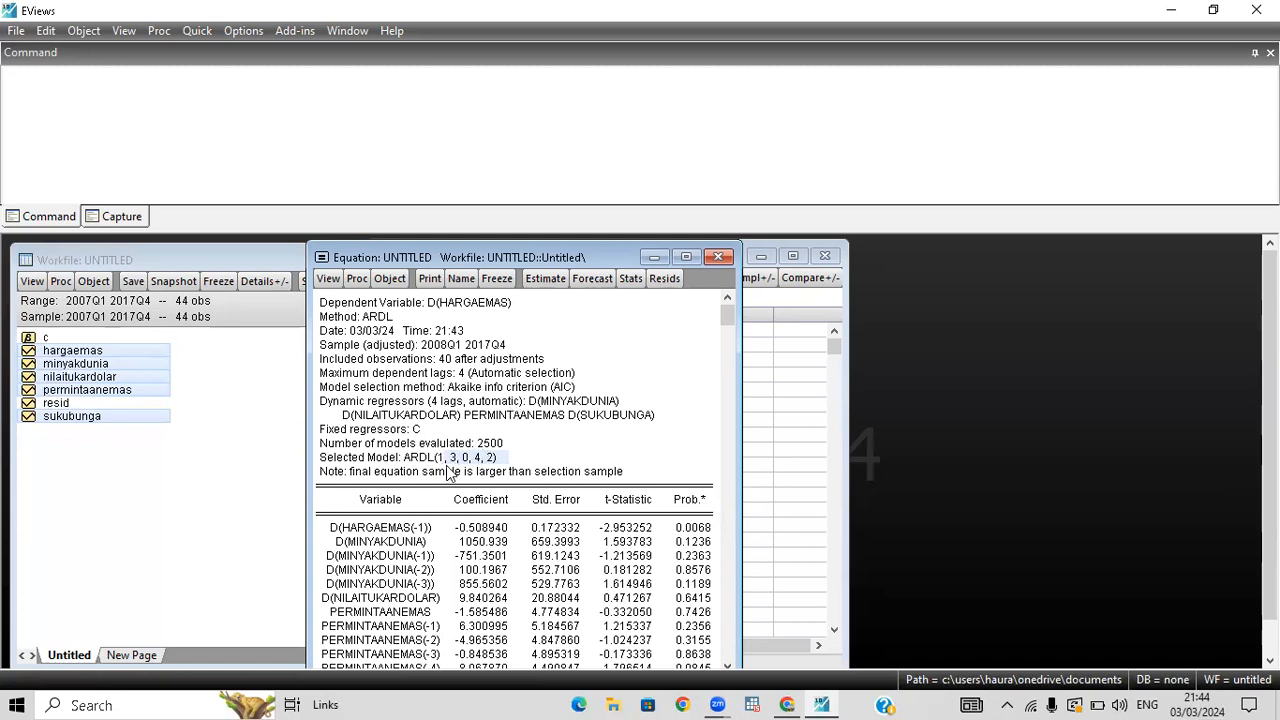
Run the Long Run Form and Bounds Test on the AIC-selected model and widen the window to read the full F-Bounds Test table.
{"action": "left_click", "coordinate": [329, 279]}
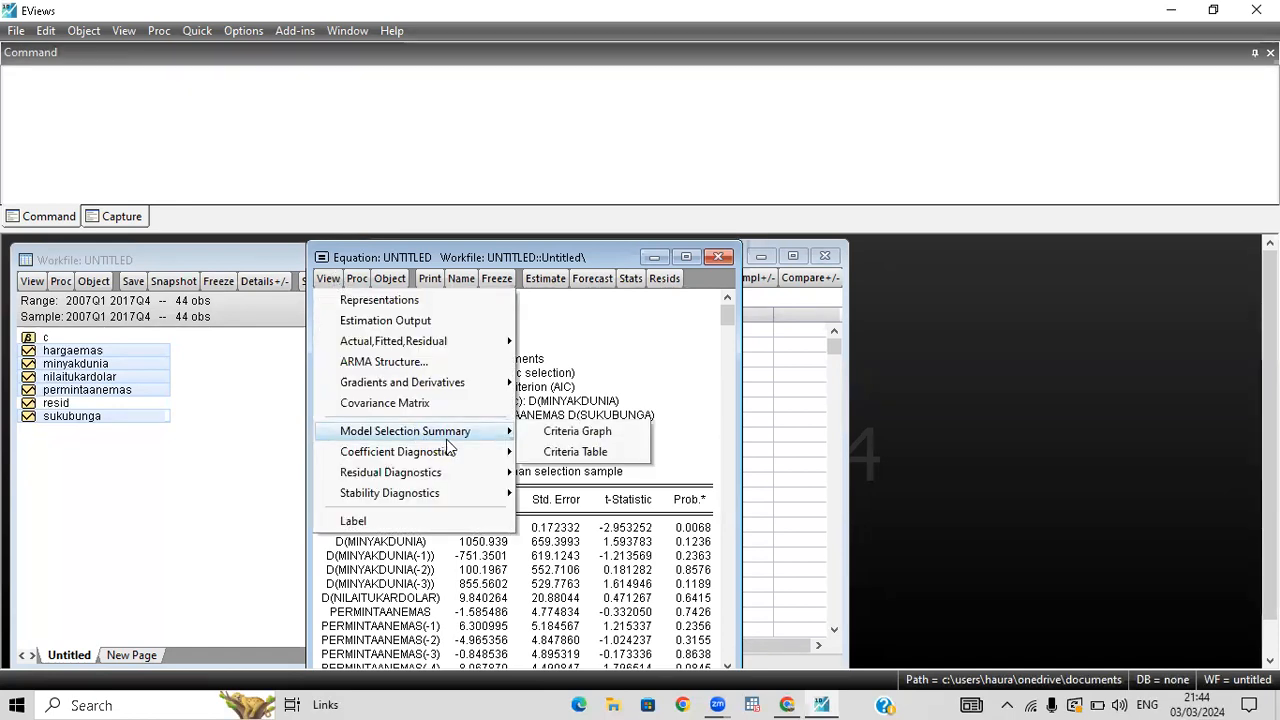
{"action": "mouse_move", "coordinate": [468, 454]}
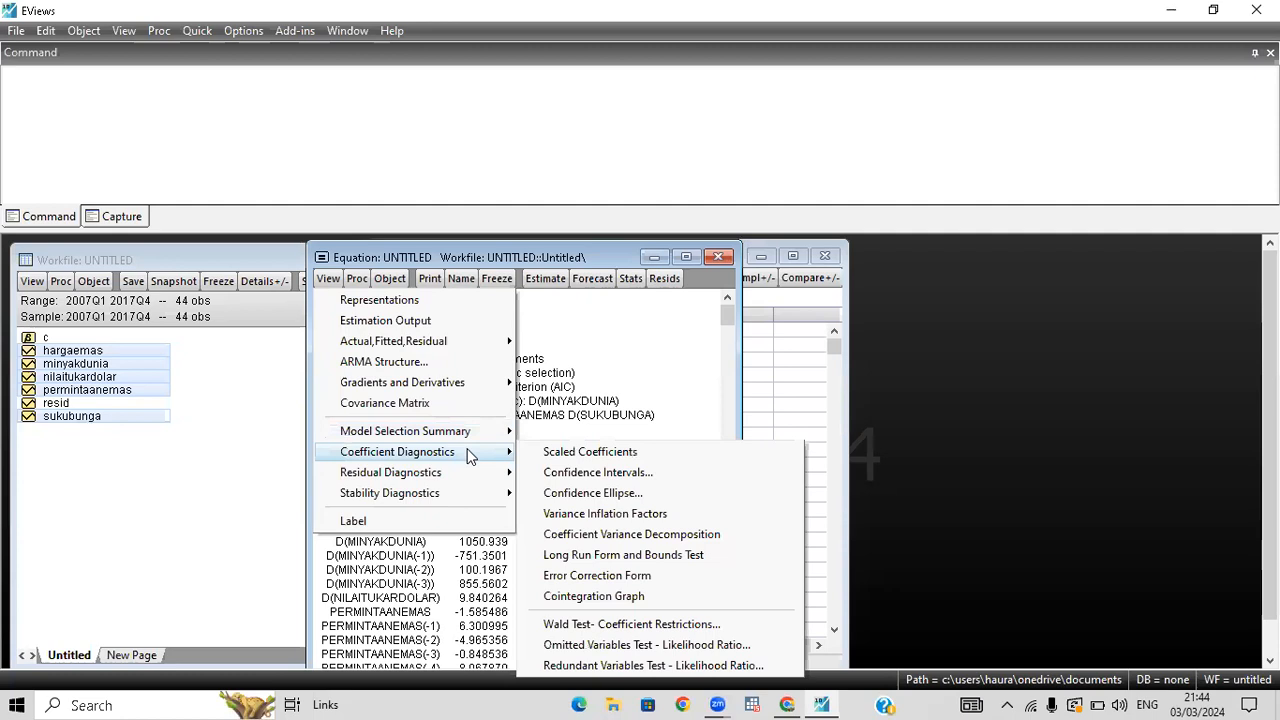
{"action": "left_click", "coordinate": [621, 556]}
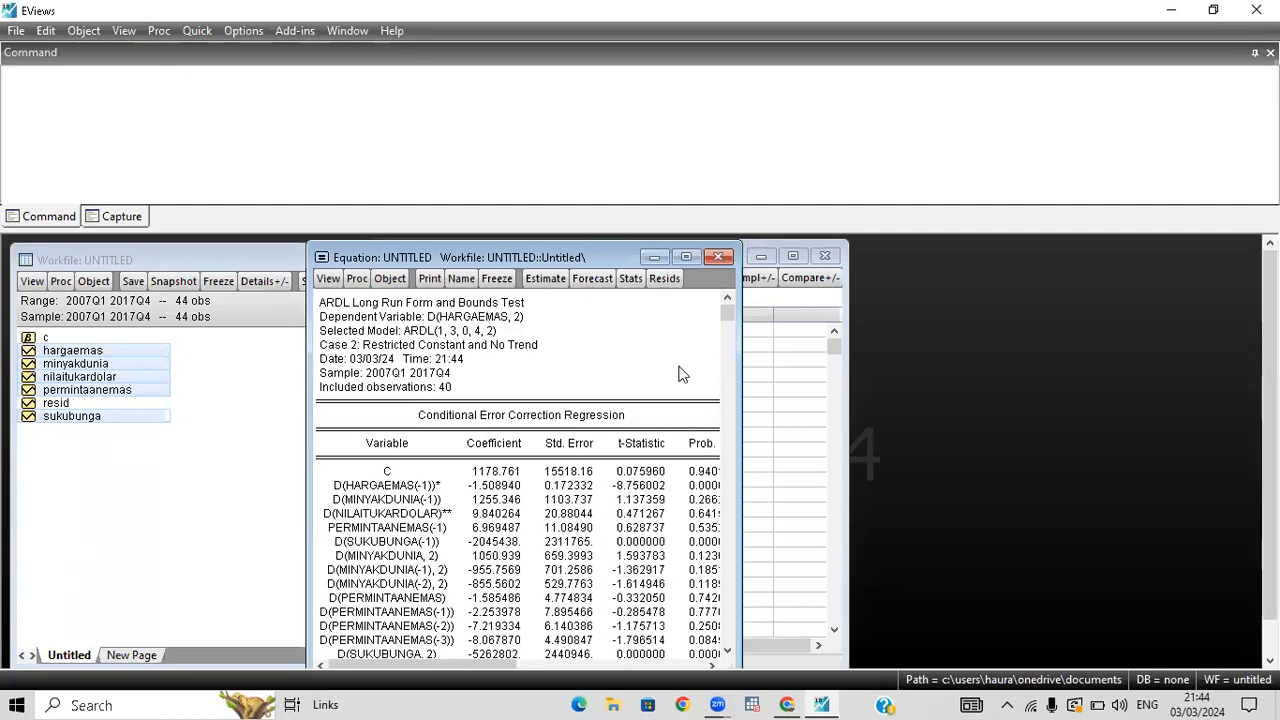
{"action": "left_click_drag", "start_coordinate": [727, 309], "coordinate": [729, 612]}
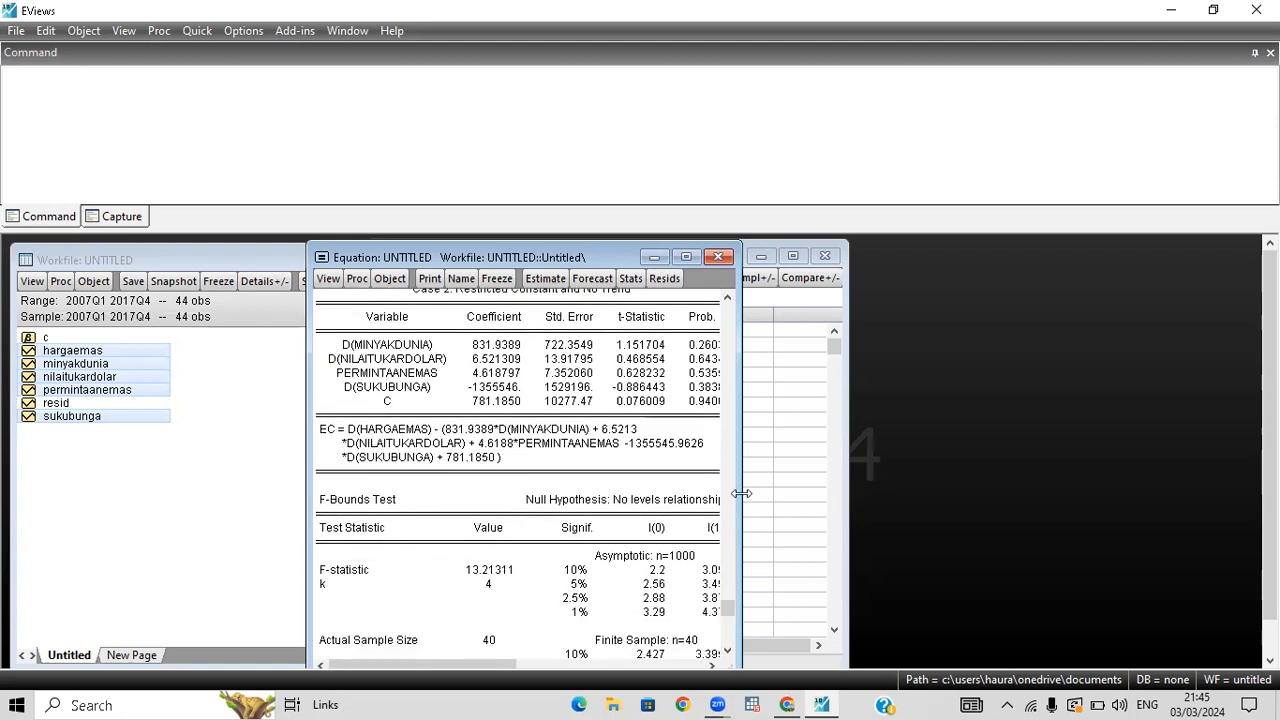
{"action": "left_click_drag", "start_coordinate": [741, 493], "coordinate": [768, 493]}
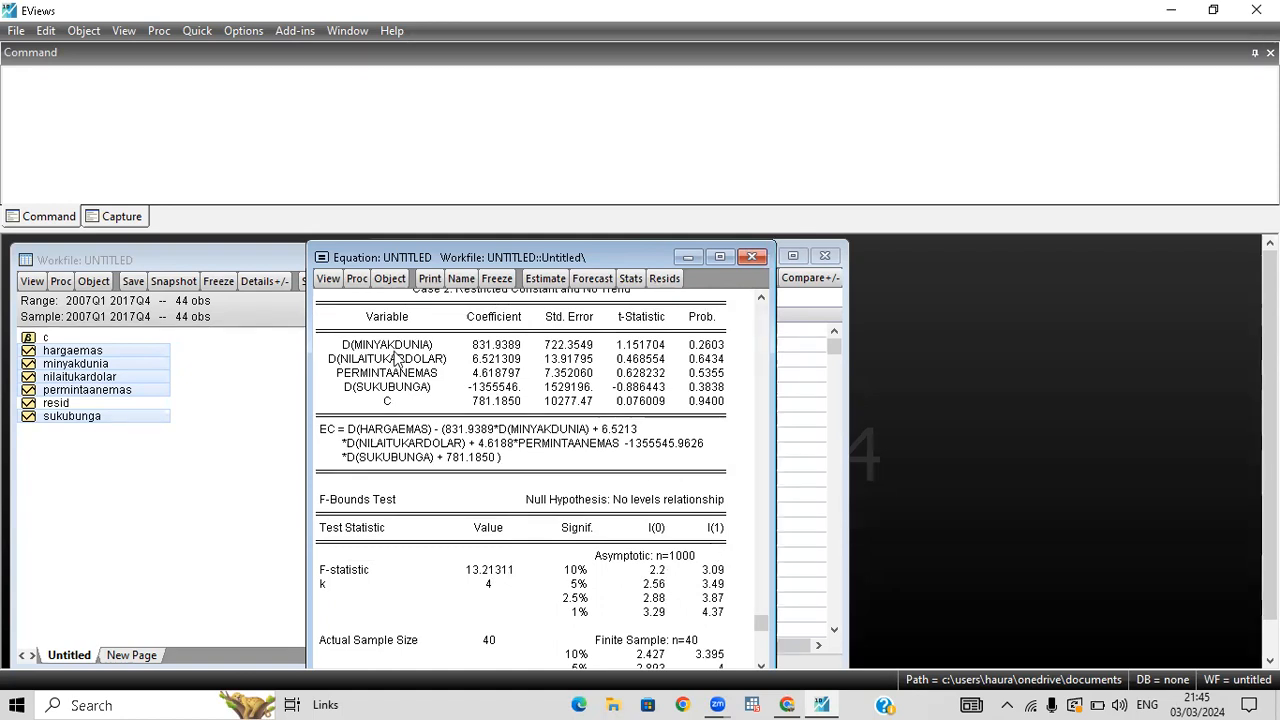
Re-estimate the ARDL equation with the model selection criterion set to Schwarz criterion (SC).
{"action": "left_click", "coordinate": [329, 278]}
{"action": "left_click", "coordinate": [532, 364]}
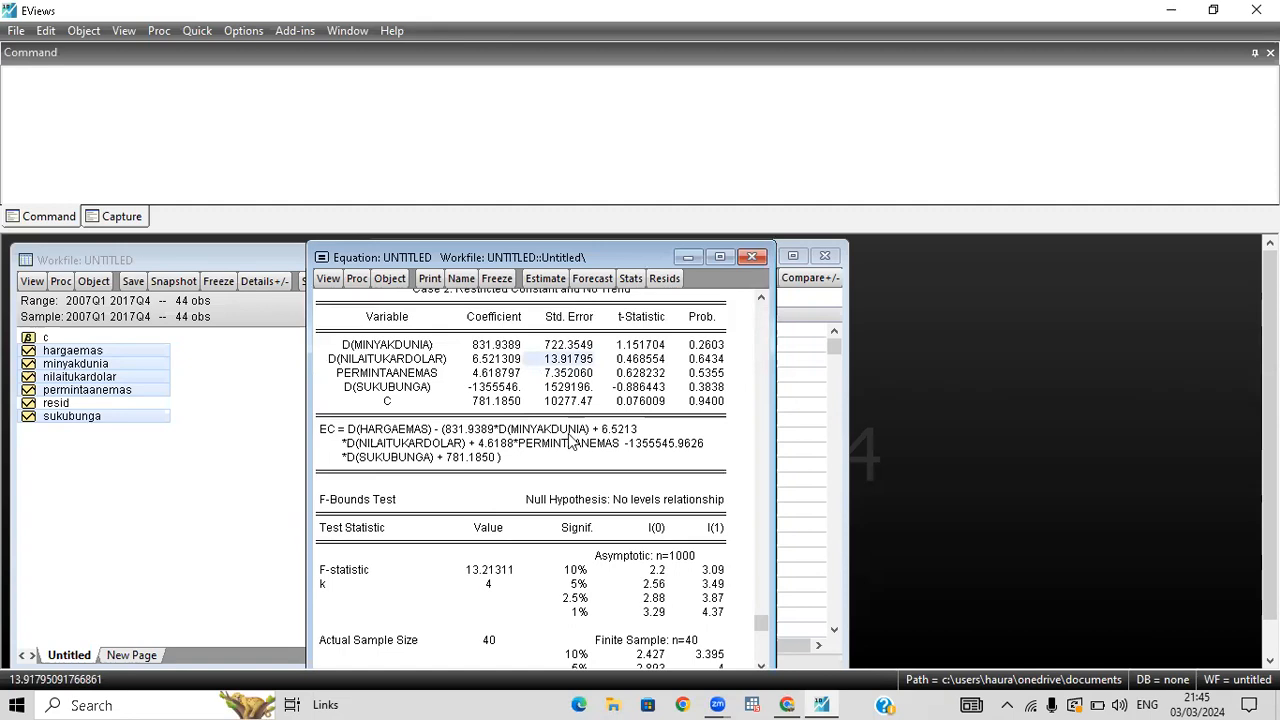
{"action": "left_click", "coordinate": [545, 278]}
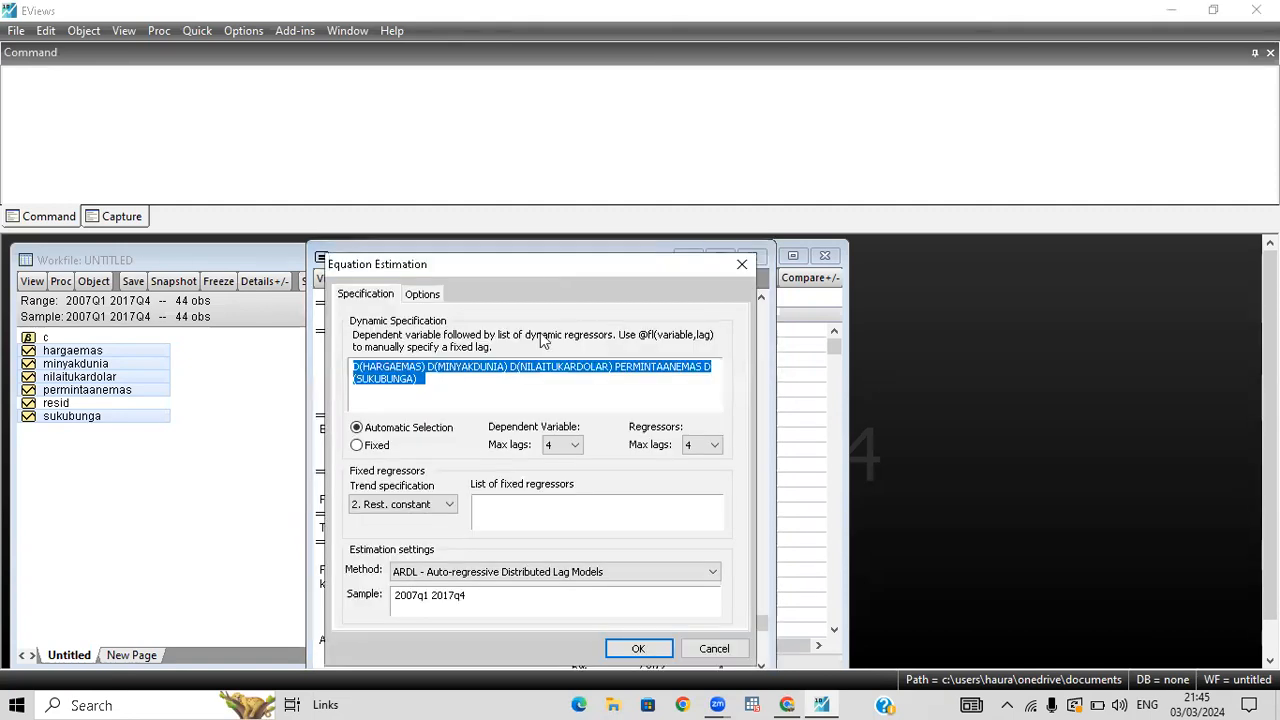
{"action": "left_click", "coordinate": [422, 295]}
{"action": "left_click", "coordinate": [416, 344]}
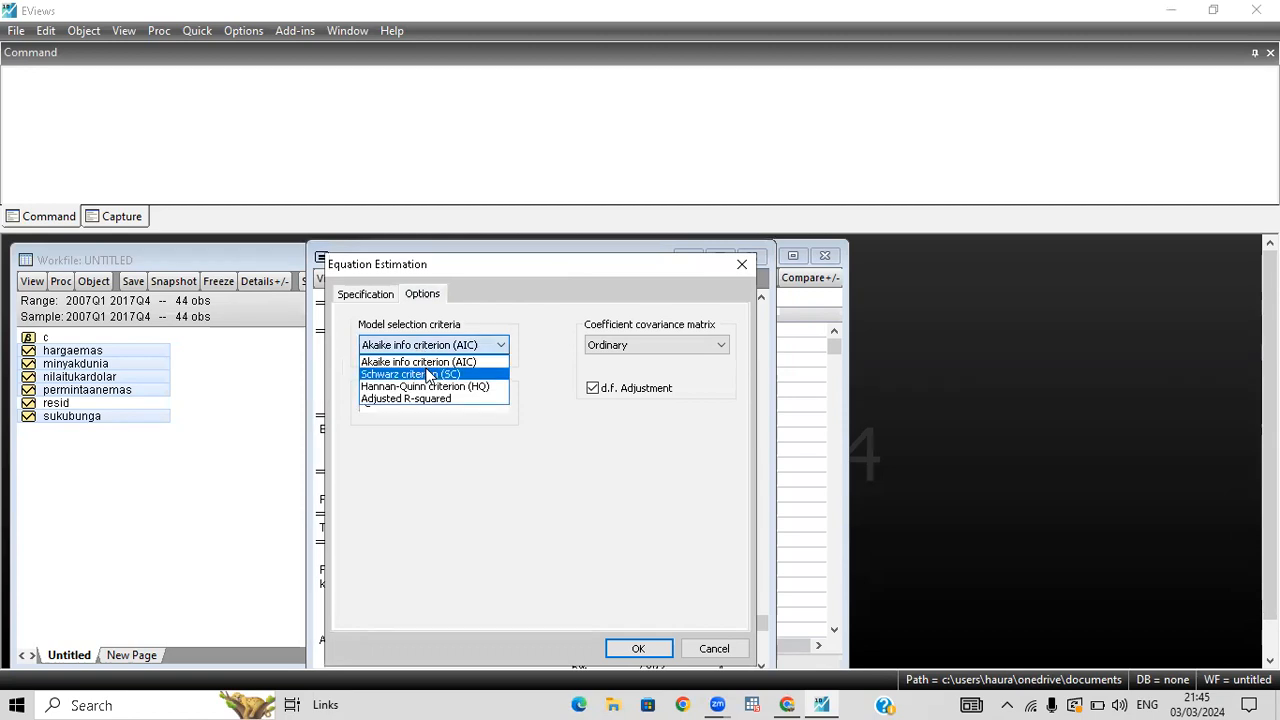
{"action": "left_click", "coordinate": [428, 373]}
{"action": "left_click", "coordinate": [637, 649]}
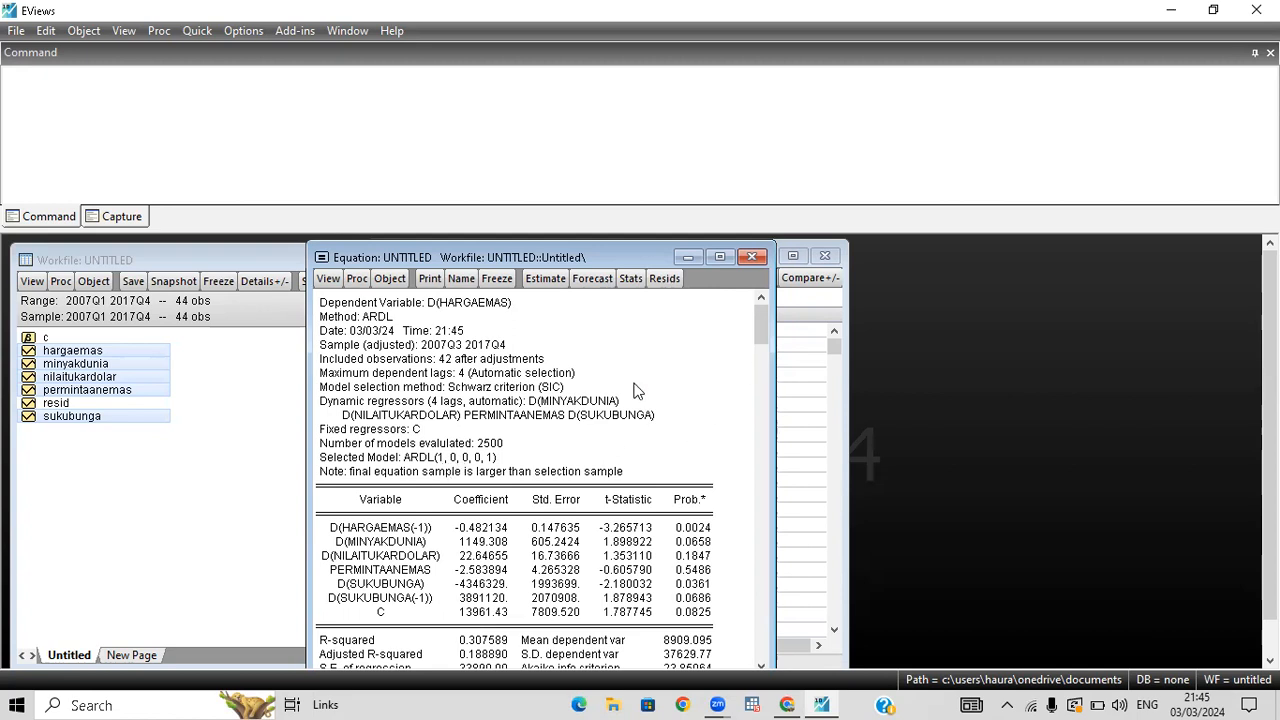
Run the Long Run Form and Bounds Test on the Schwarz-selected model and view its F-Bounds Test critical values.
{"action": "left_click", "coordinate": [330, 279]}
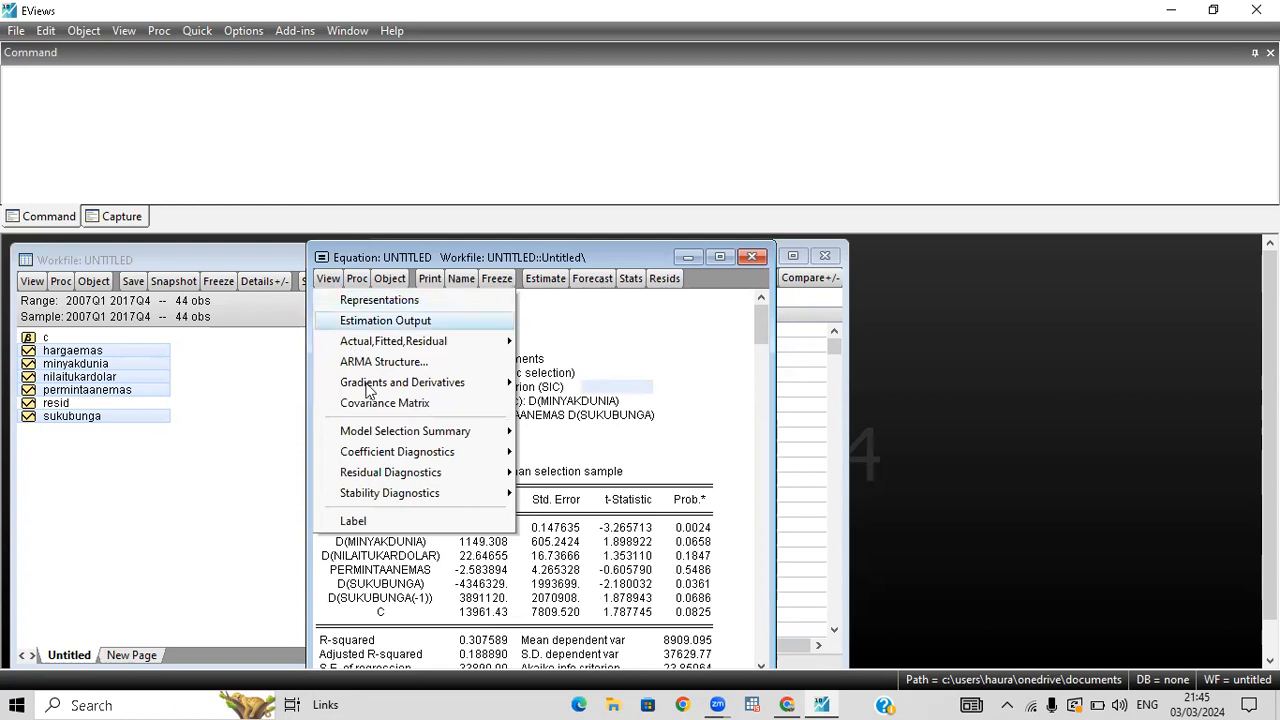
{"action": "mouse_move", "coordinate": [480, 452]}
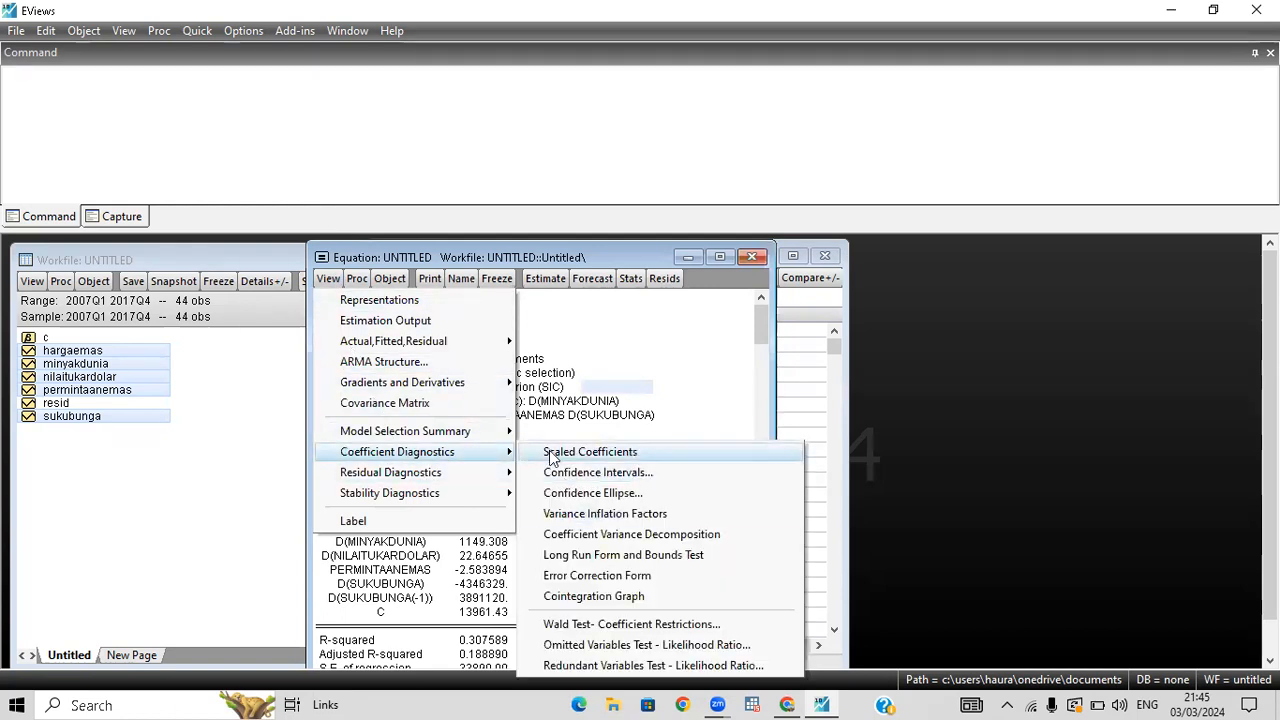
{"action": "left_click", "coordinate": [624, 562]}
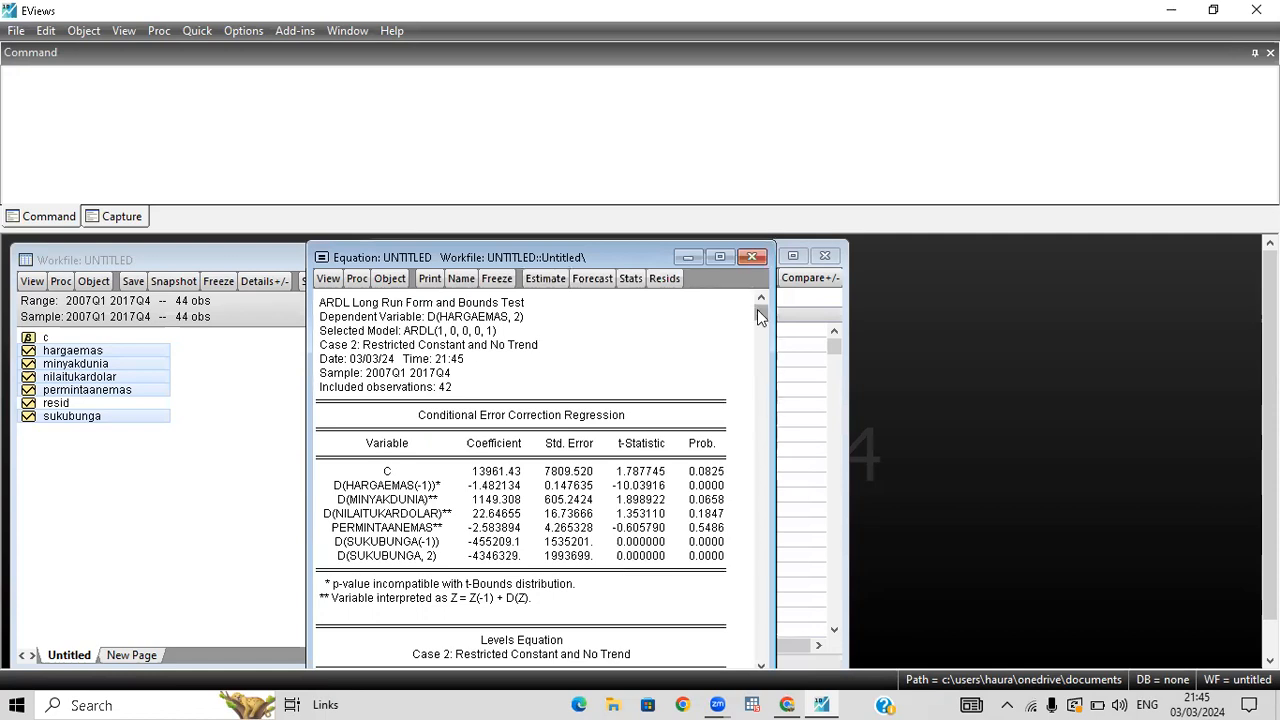
{"action": "left_click_drag", "start_coordinate": [759, 328], "coordinate": [761, 637]}
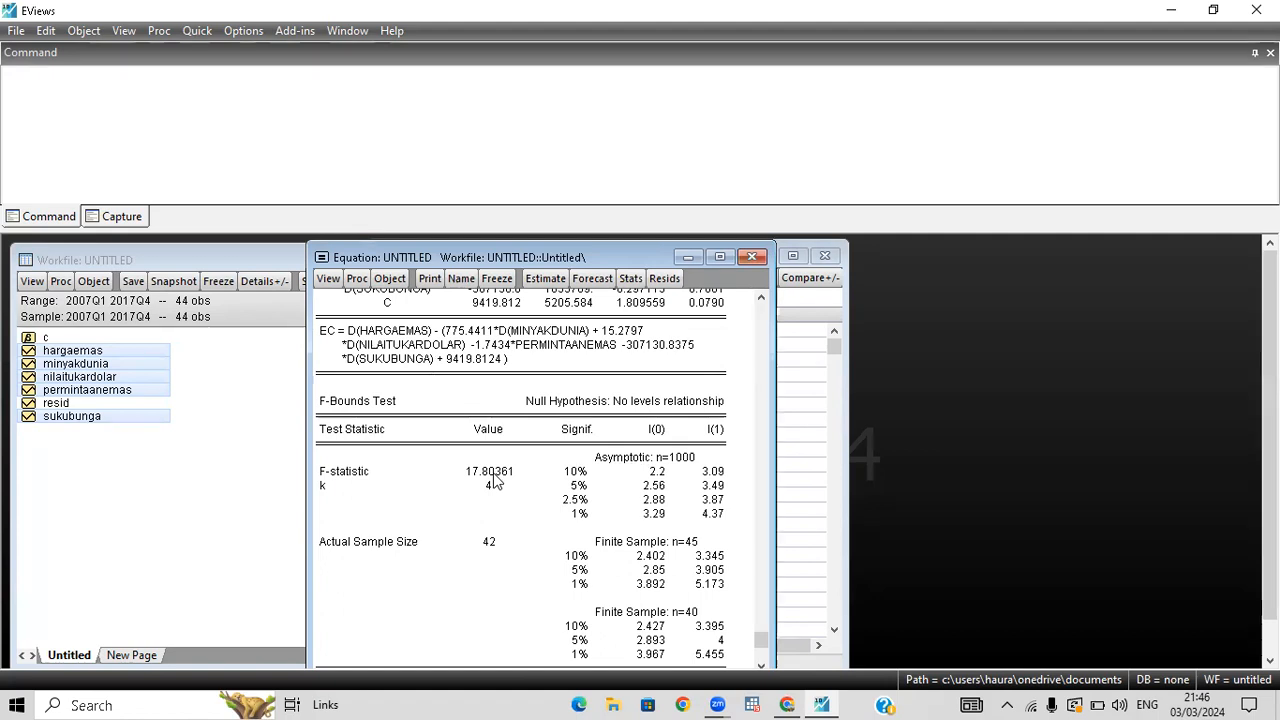
Display the Error Correction Form of the ARDL model and review the ECM regression with its CointEq(-1) term.
{"action": "left_click", "coordinate": [329, 279]}
{"action": "mouse_move", "coordinate": [445, 456]}
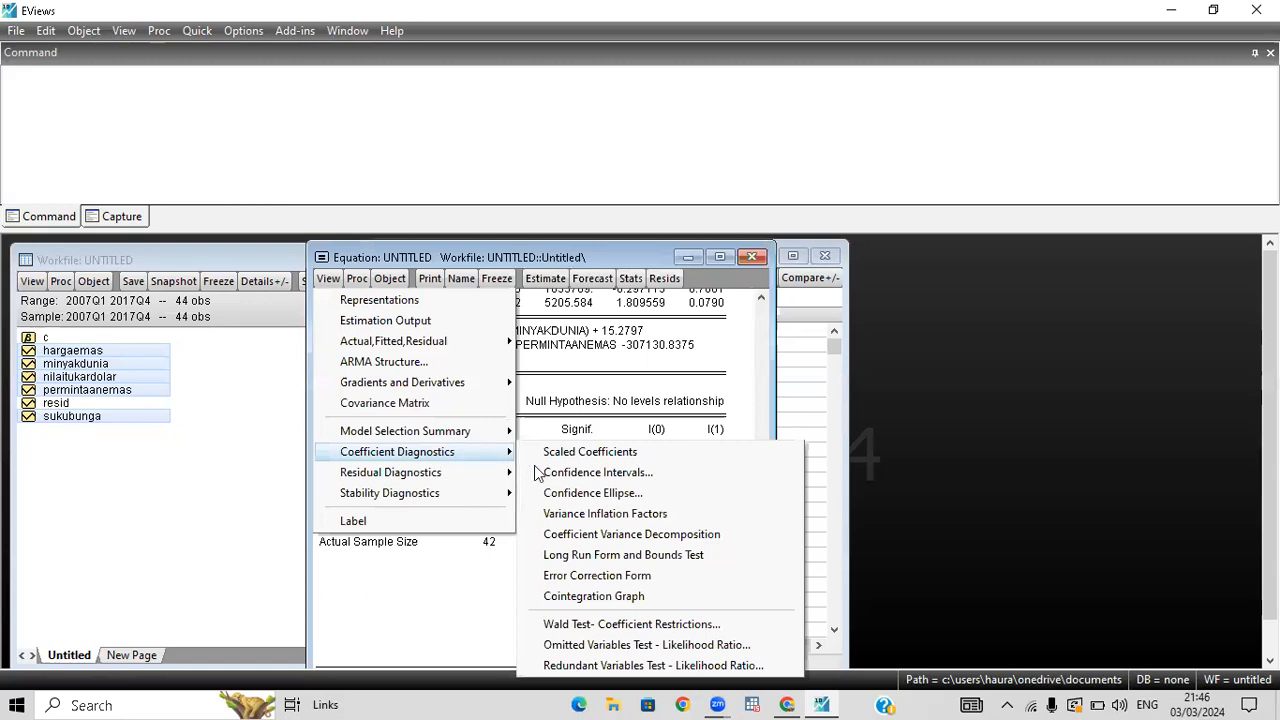
{"action": "left_click", "coordinate": [627, 578]}
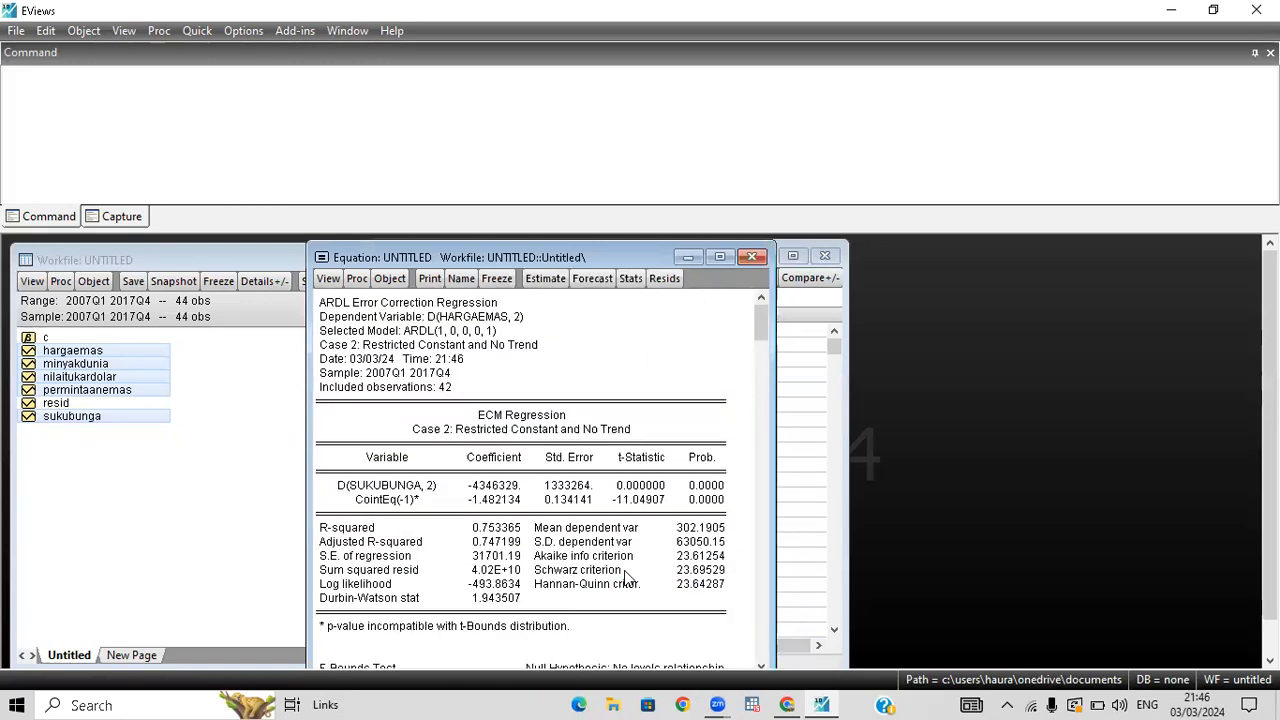
{"action": "left_click_drag", "start_coordinate": [759, 321], "coordinate": [750, 390]}
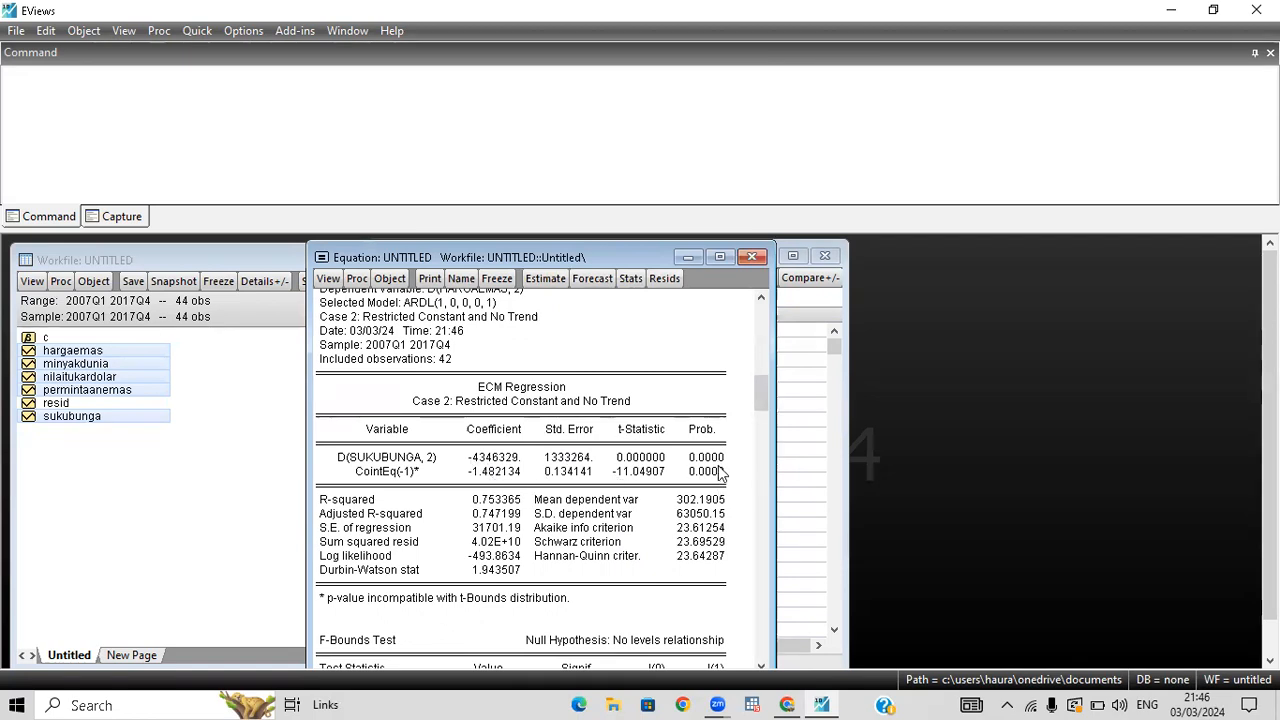
Reopen the Long Run Form and Bounds Test and examine the probabilities in the Conditional Error Correction Regression and Levels Equation tables.
{"action": "left_click", "coordinate": [330, 281]}
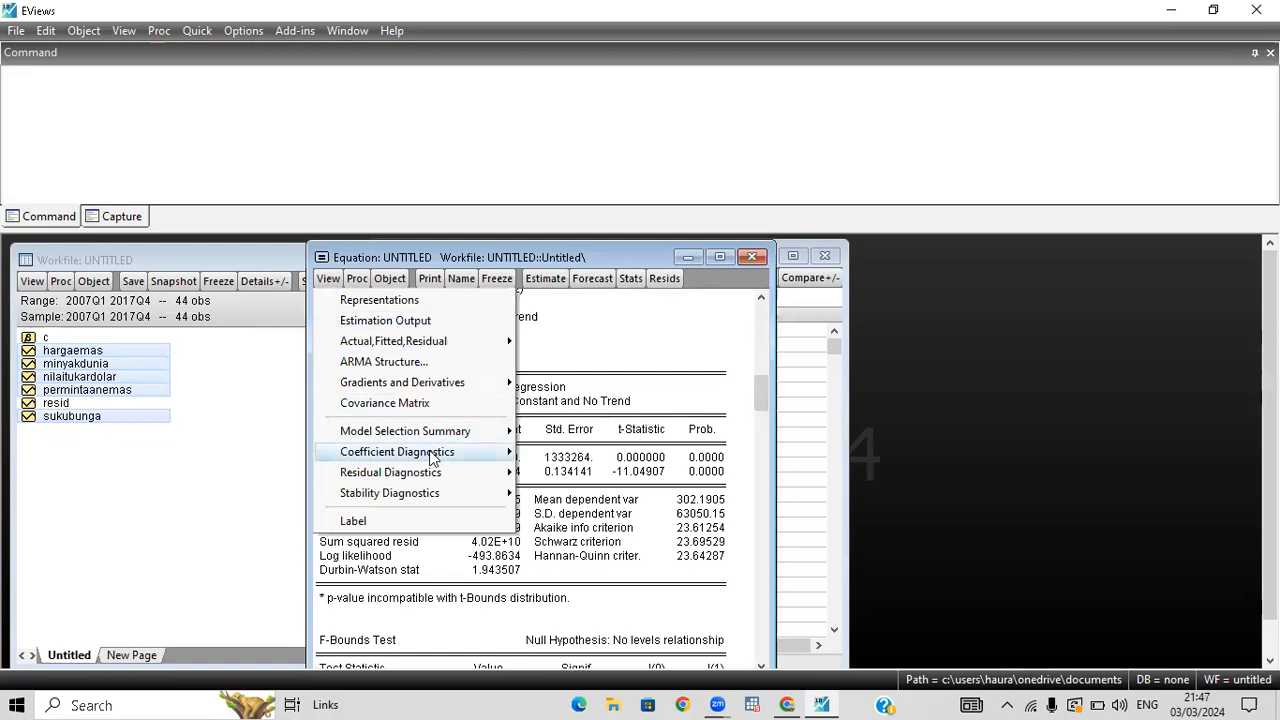
{"action": "mouse_move", "coordinate": [500, 460]}
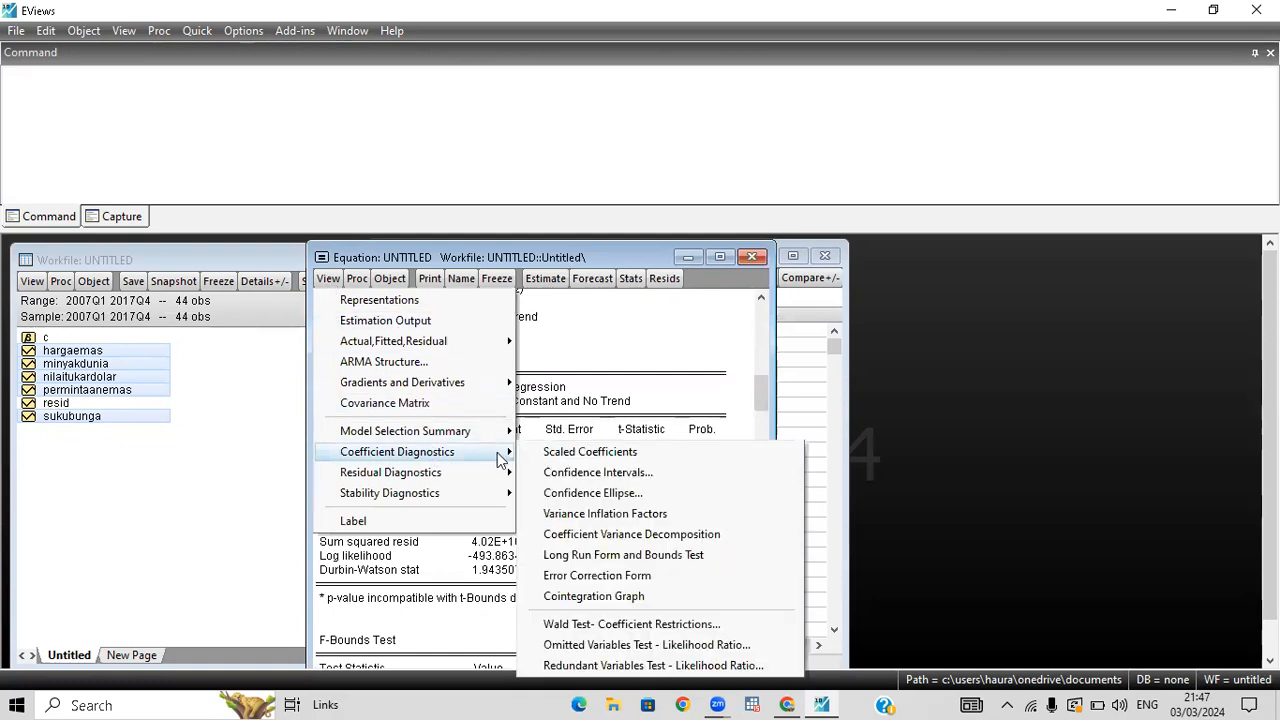
{"action": "left_click", "coordinate": [604, 556]}
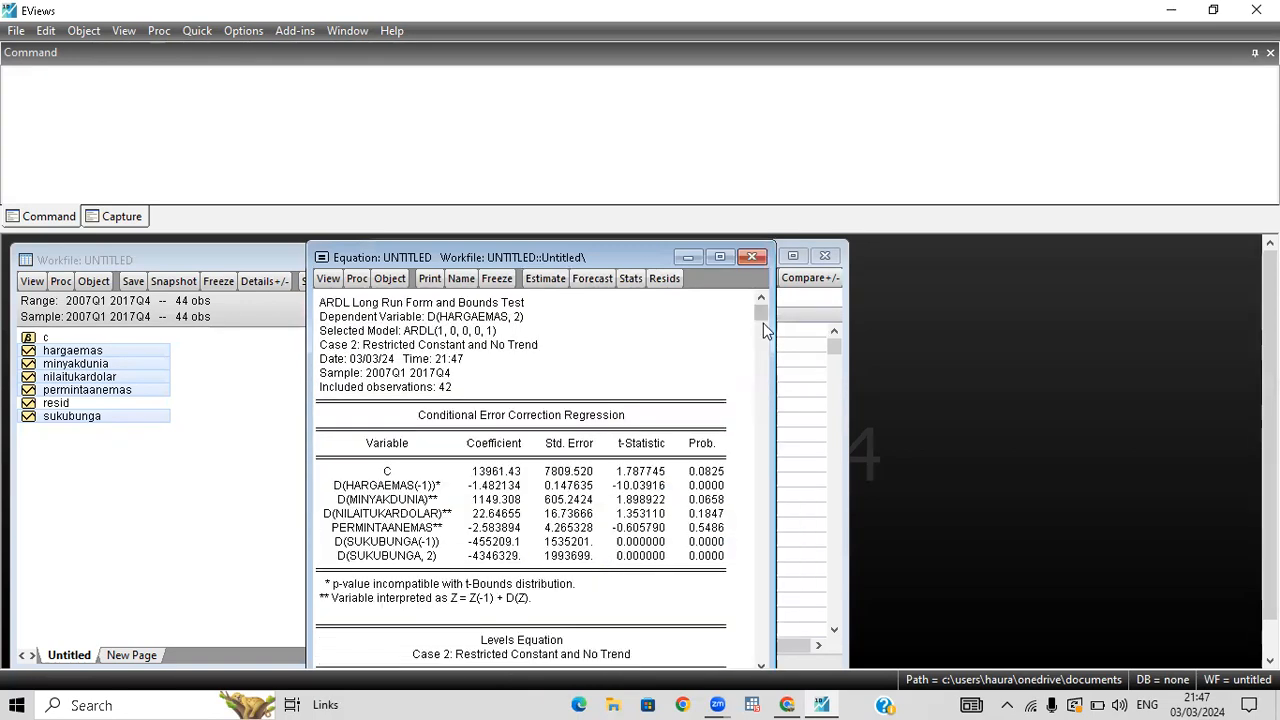
{"action": "left_click_drag", "start_coordinate": [762, 315], "coordinate": [761, 354]}
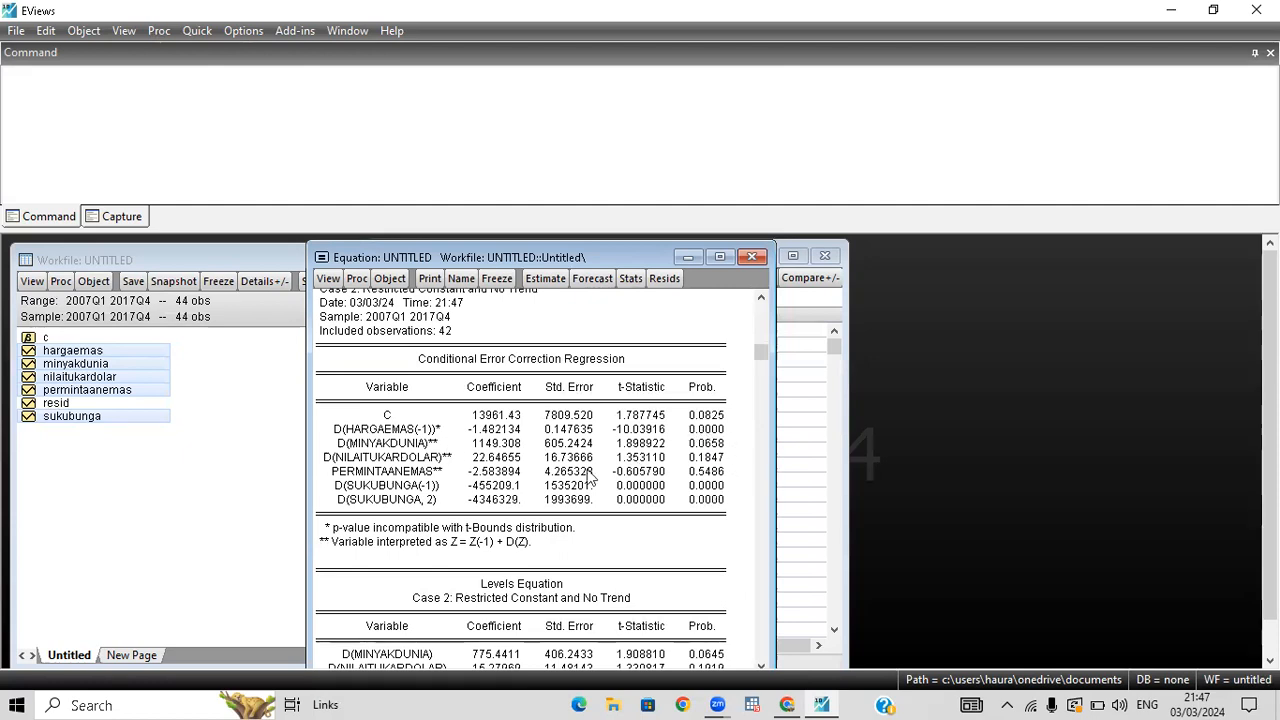
{"action": "left_click", "coordinate": [691, 487]}
{"action": "left_click_drag", "start_coordinate": [763, 351], "coordinate": [781, 497]}
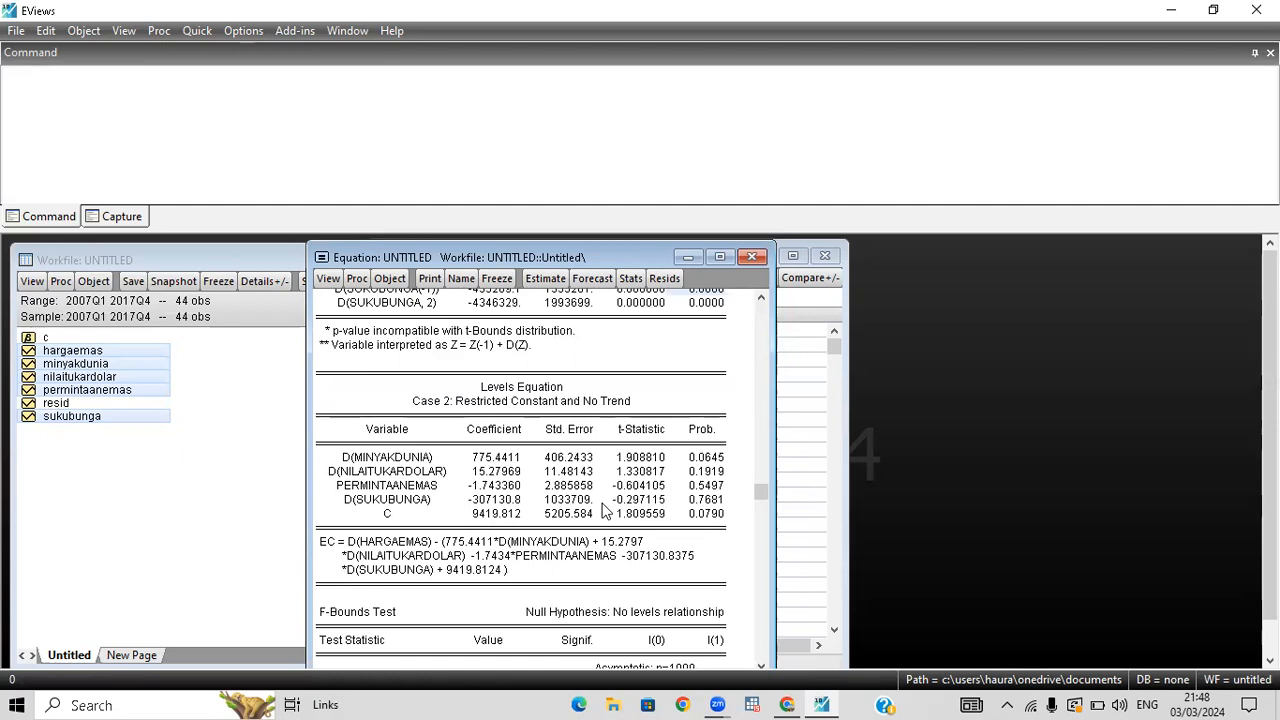
{"action": "left_click", "coordinate": [736, 116]}
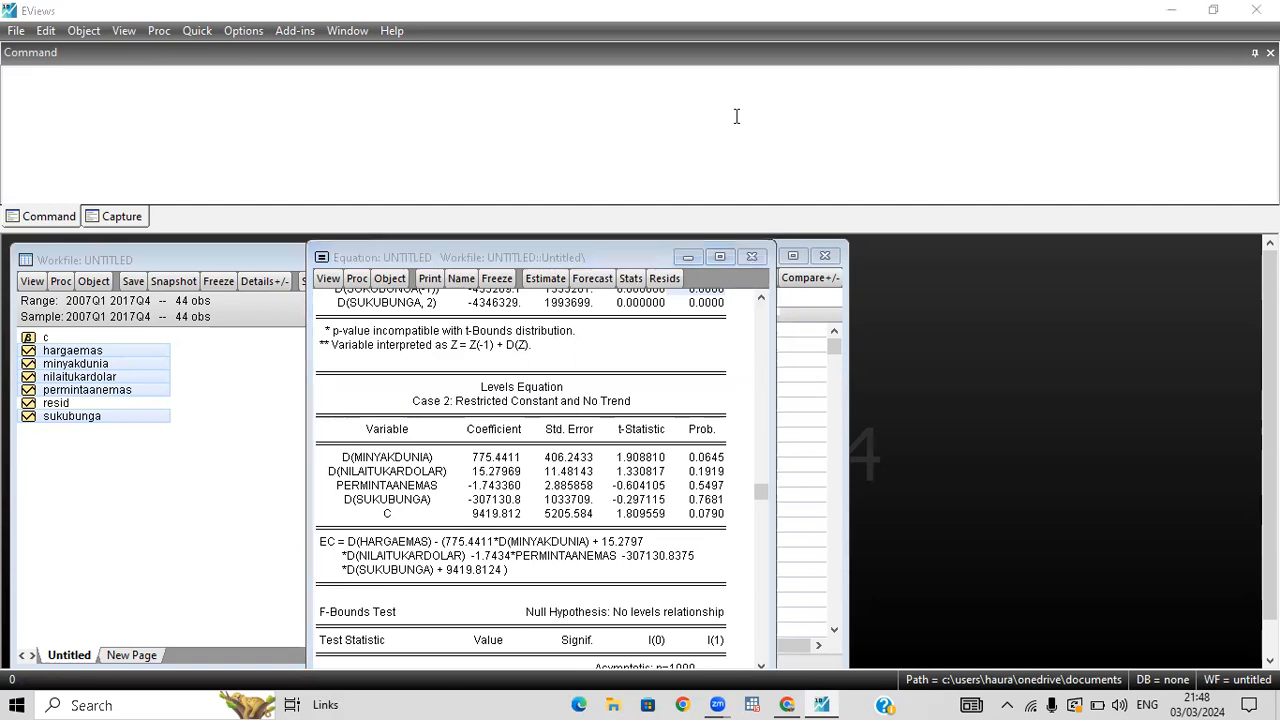